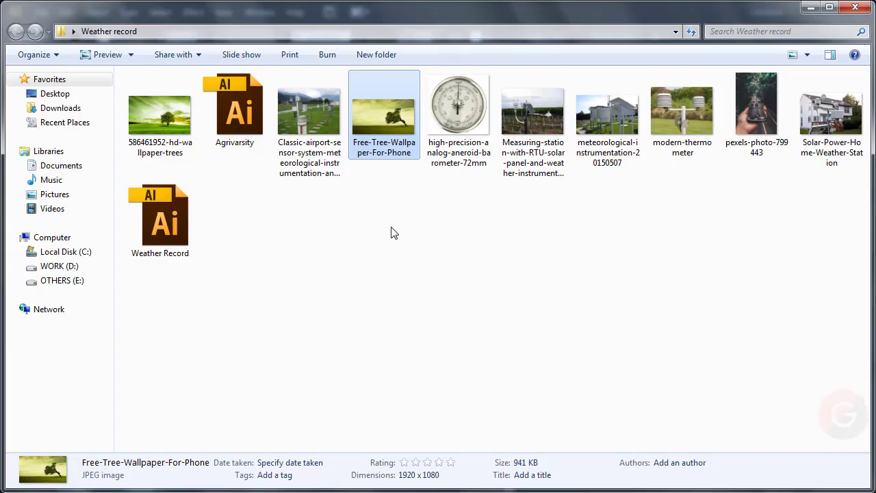
Pick the Free-Tree-Wallpaper image from the Weather record folder in Explorer
left_click(404, 239)
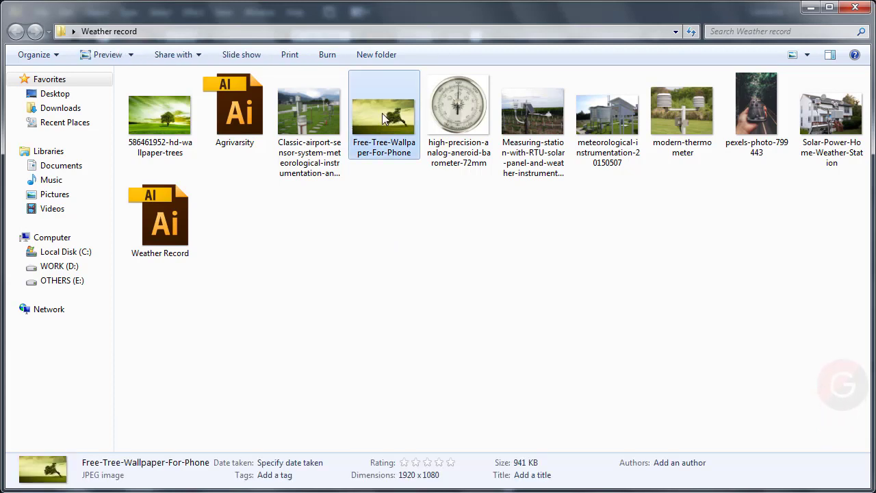
left_click_drag(382, 113, 410, 356)
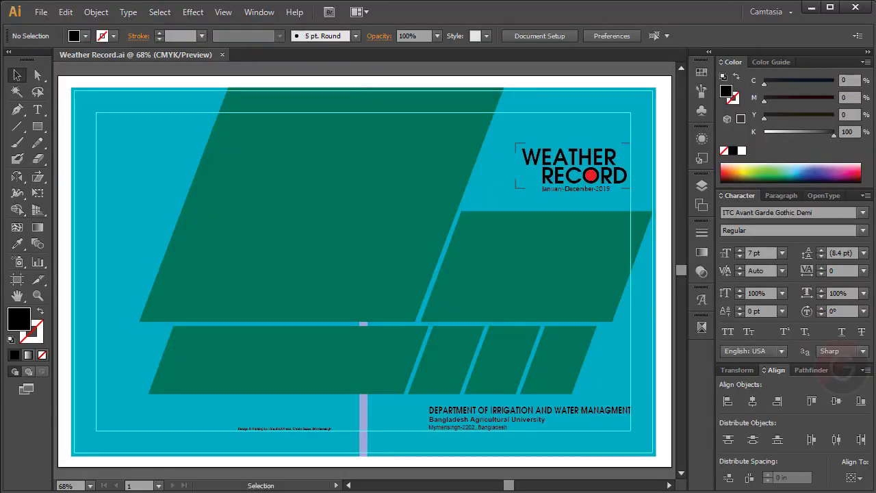
Place the Free-Tree-Wallpaper image on the cover and embed it
left_click_drag(383, 113, 477, 253)
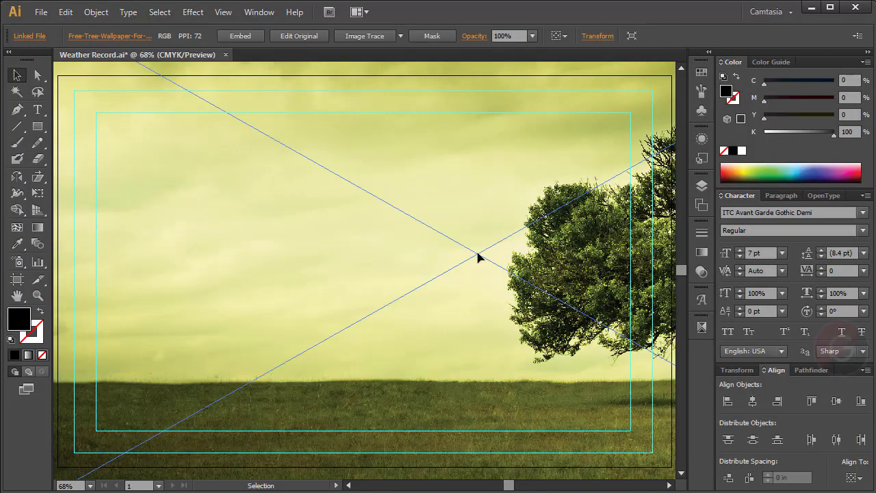
left_click_drag(472, 217, 369, 274)
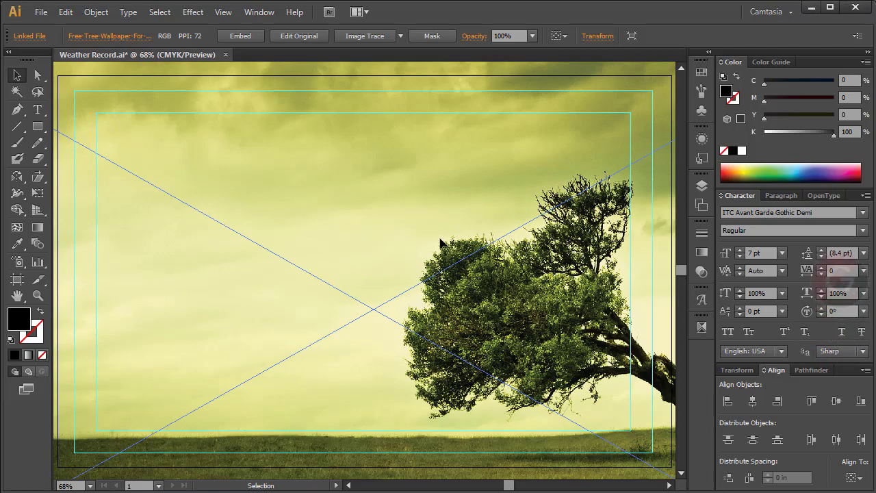
left_click(241, 37)
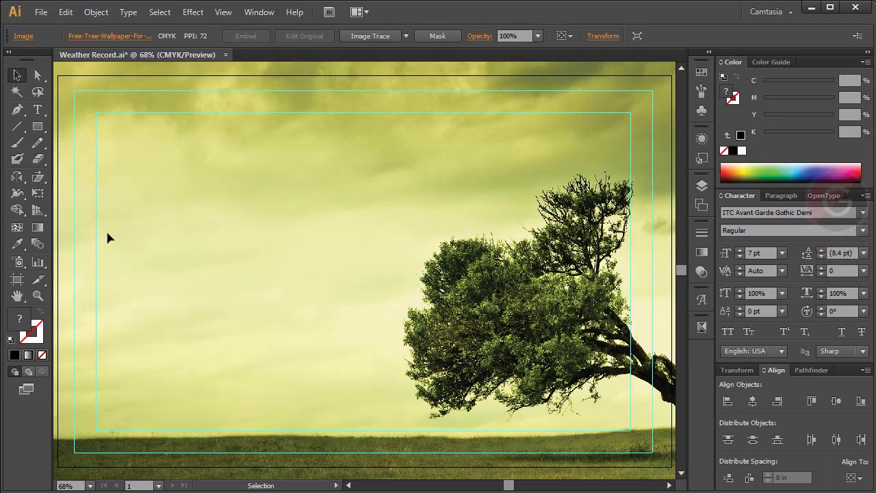
left_click_drag(118, 230, 145, 234)
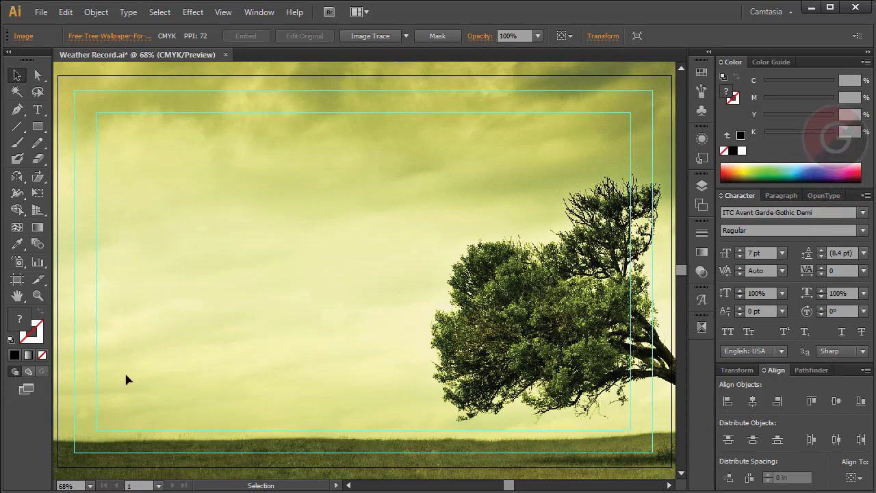
Position the tree photo over the cover's right side, just below the title
key("ctrl+minus")
key("ctrl+minus")
key("ctrl+minus")
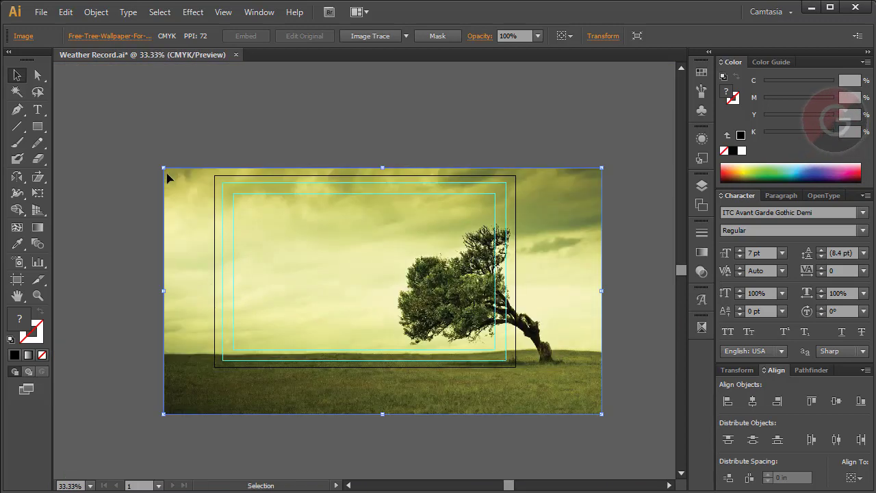
left_click_drag(162, 167, 295, 241)
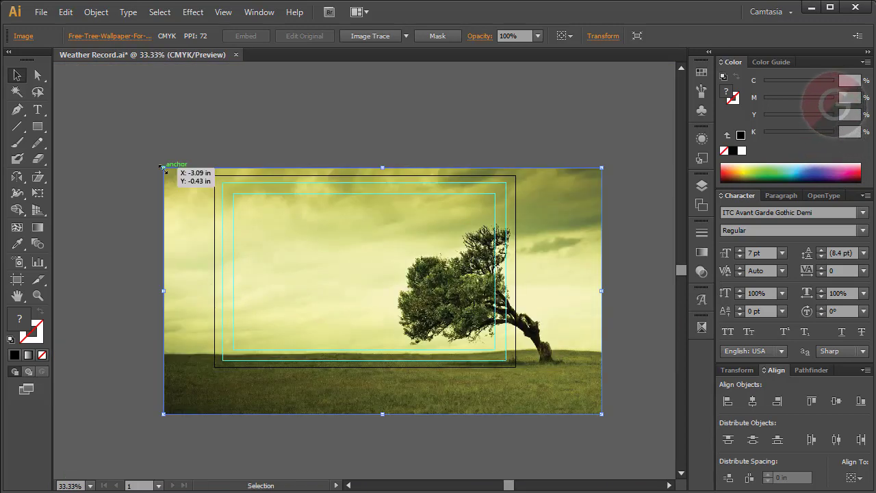
left_click_drag(348, 272, 398, 253)
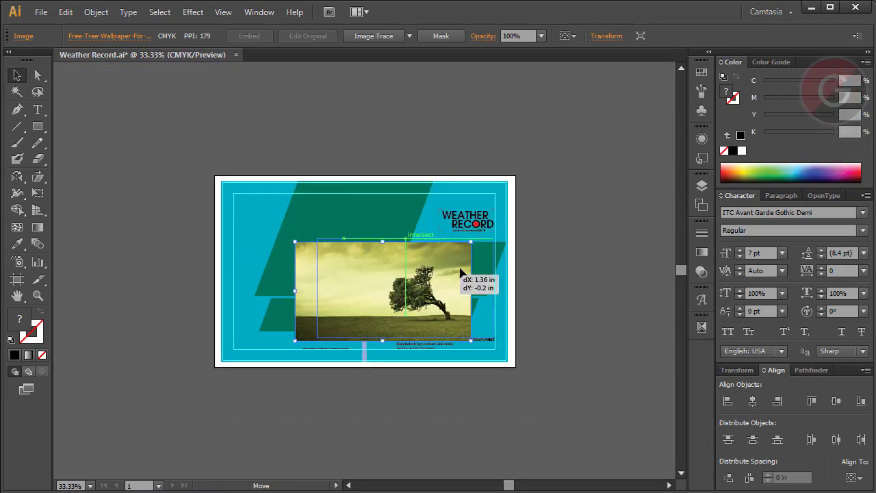
left_click(37, 296)
left_click_drag(320, 199, 553, 336)
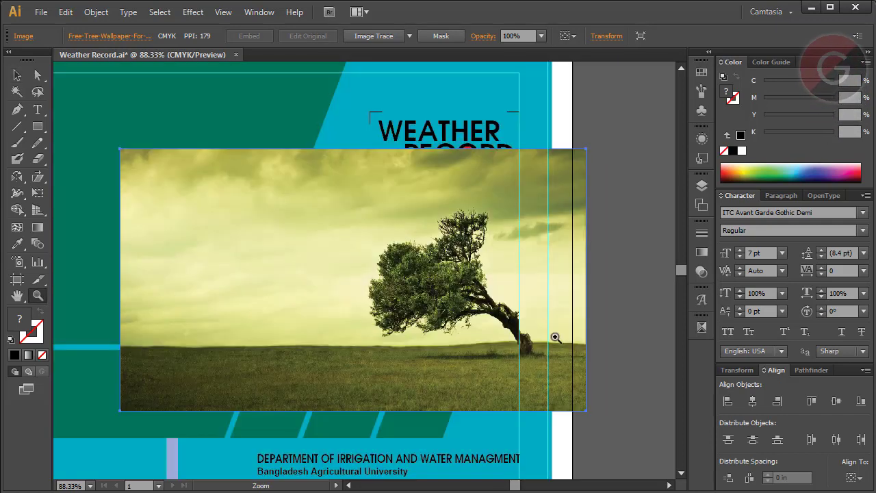
left_click(17, 75)
left_click_drag(266, 225, 290, 219)
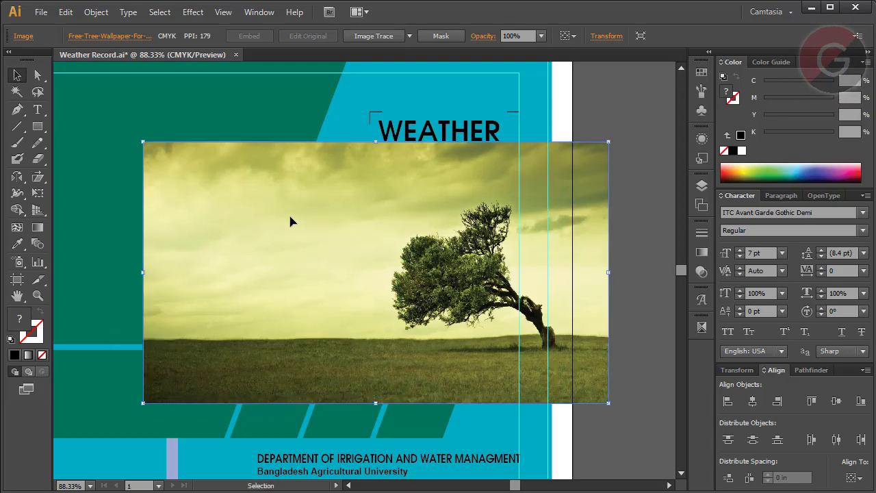
Send the tree photo to back and clip it inside the large right-hand green parallelogram
right_click(272, 152)
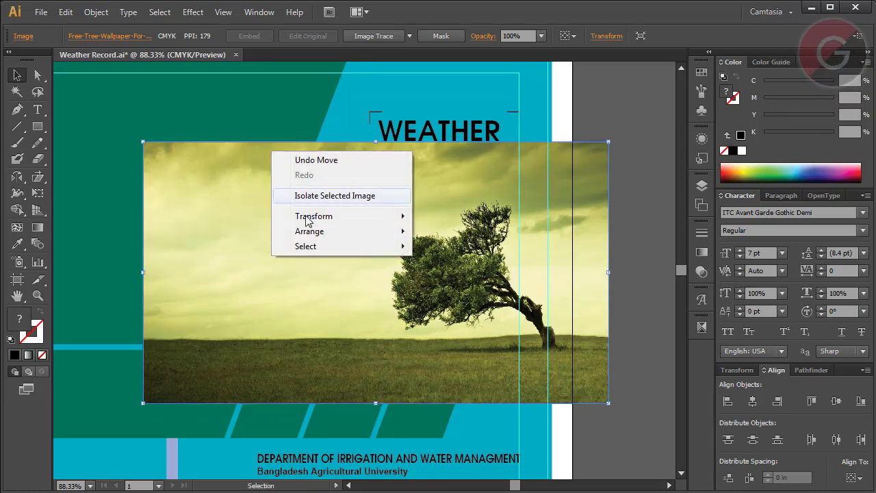
mouse_move(309, 231)
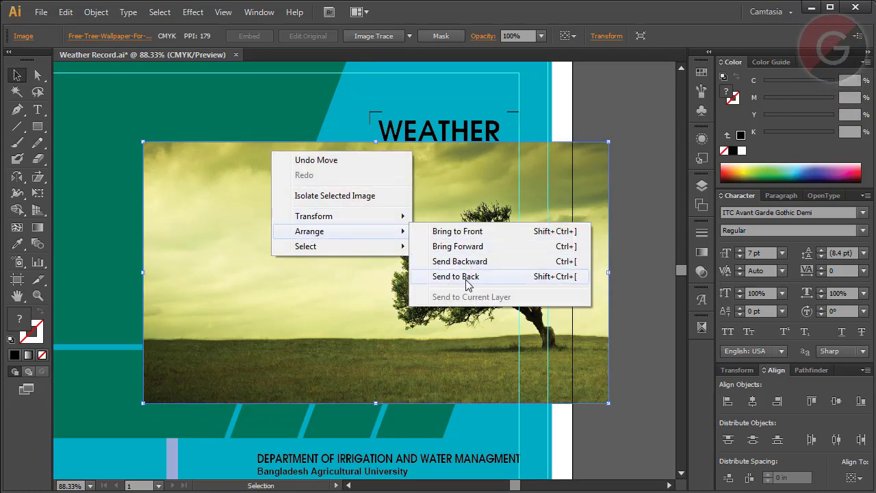
left_click(467, 277)
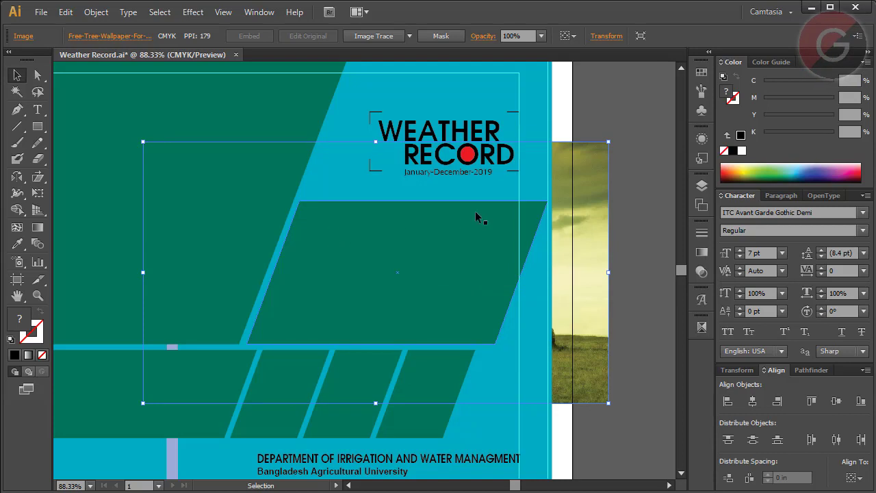
left_click(379, 241, "shift")
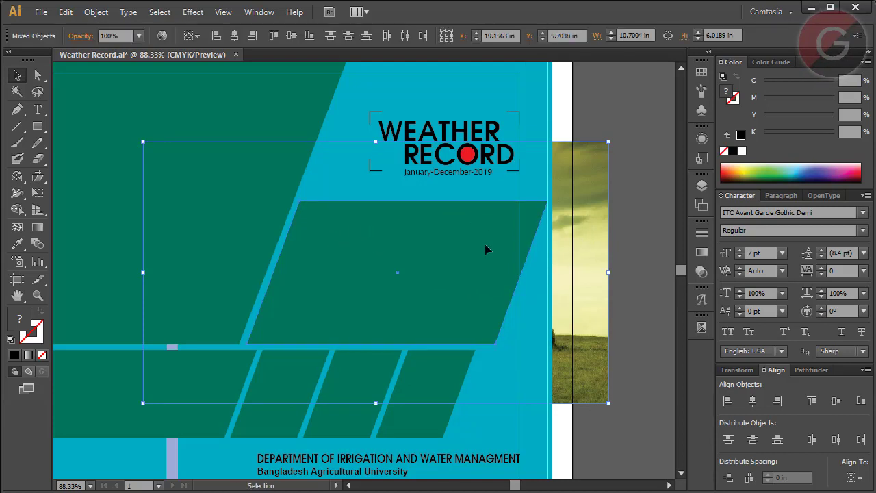
right_click(375, 212)
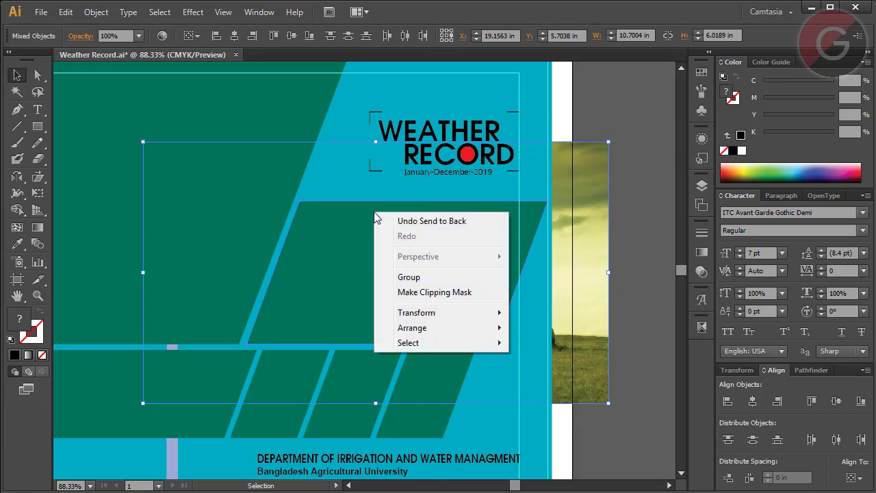
left_click(435, 292)
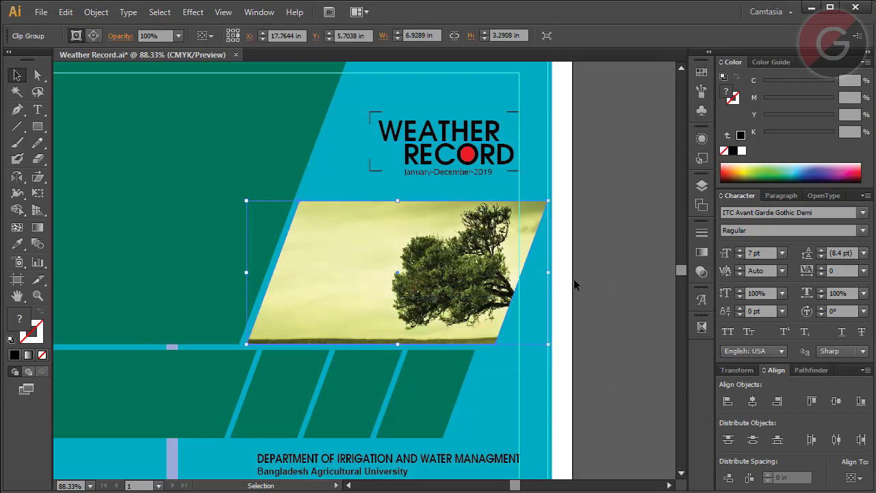
left_click(607, 274)
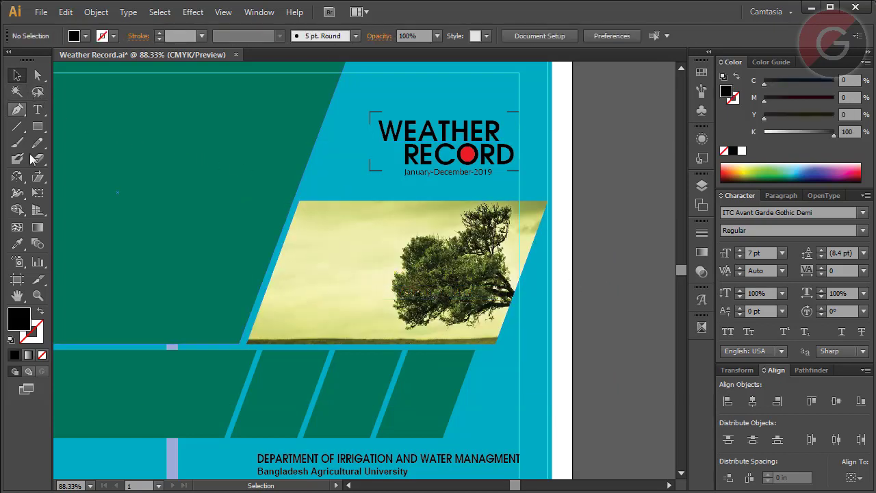
Drag the mask's right anchors to the artboard edge, giving a straight vertical edge at 17.85 in
left_click(37, 296)
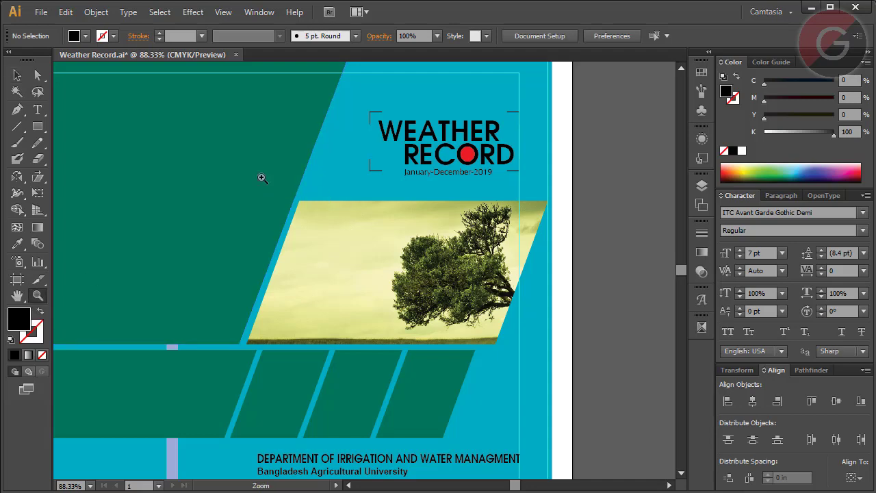
left_click_drag(255, 170, 579, 362)
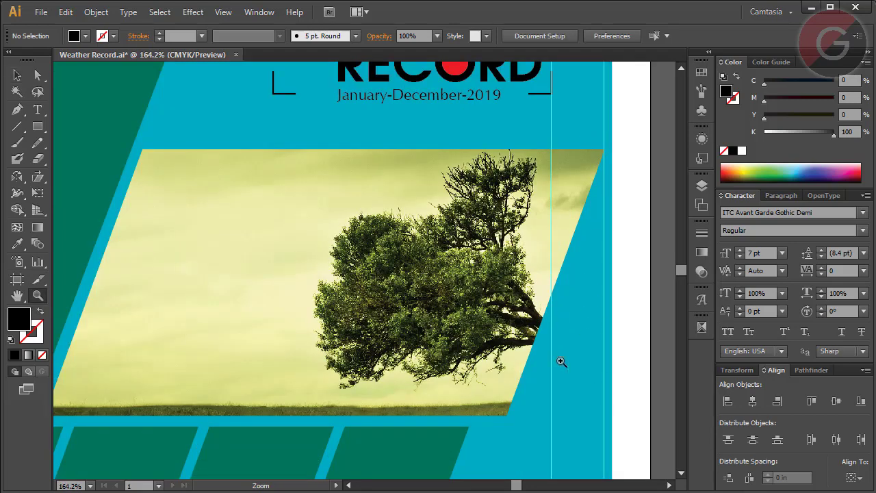
left_click(38, 75)
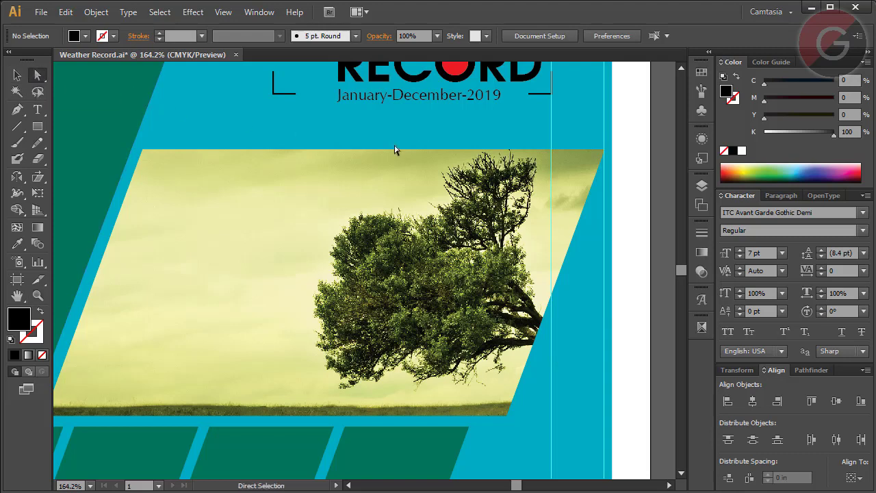
left_click_drag(603, 149, 612, 149)
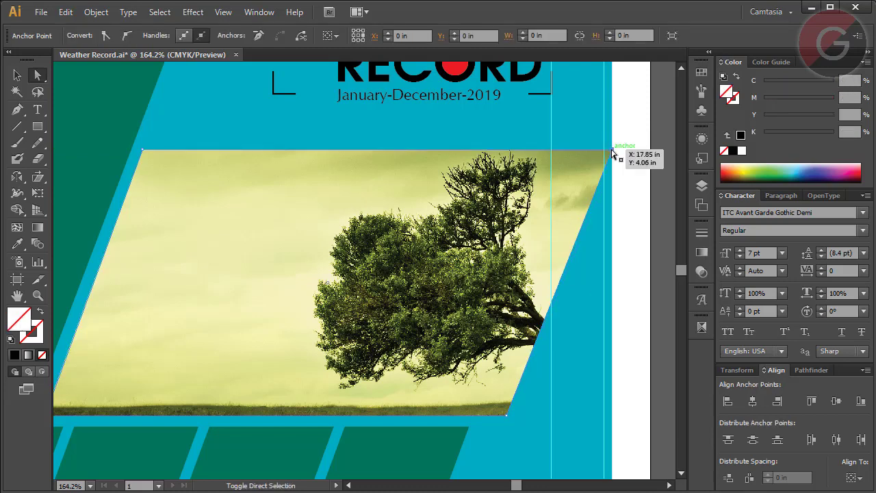
left_click_drag(508, 416, 612, 416)
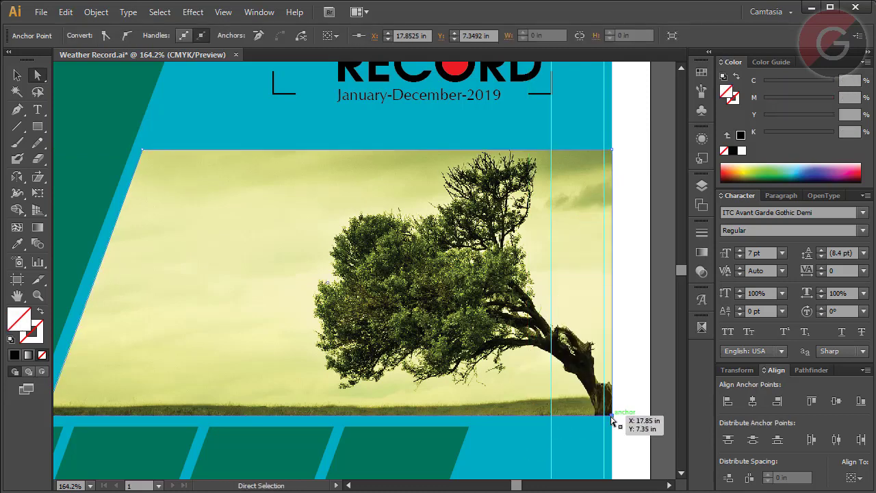
left_click(240, 208)
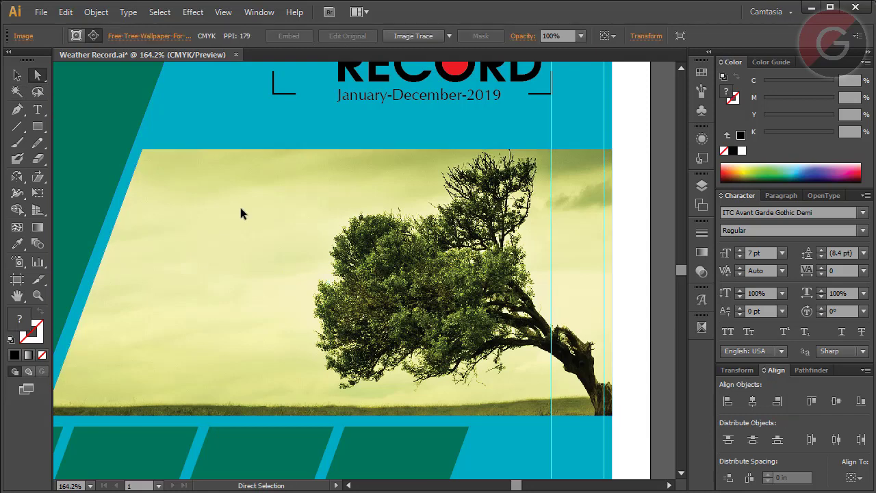
Shrink the tree photo from its bottom-left and top-right corners
key("ctrl+minus")
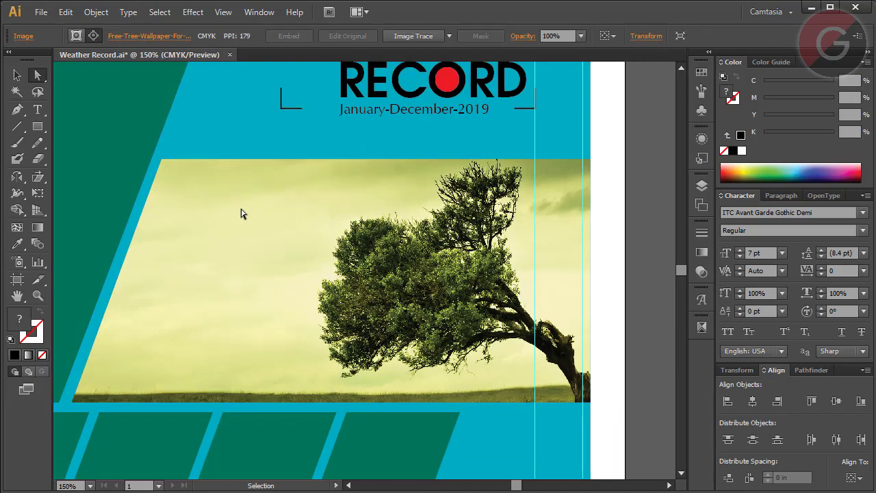
key("ctrl+minus")
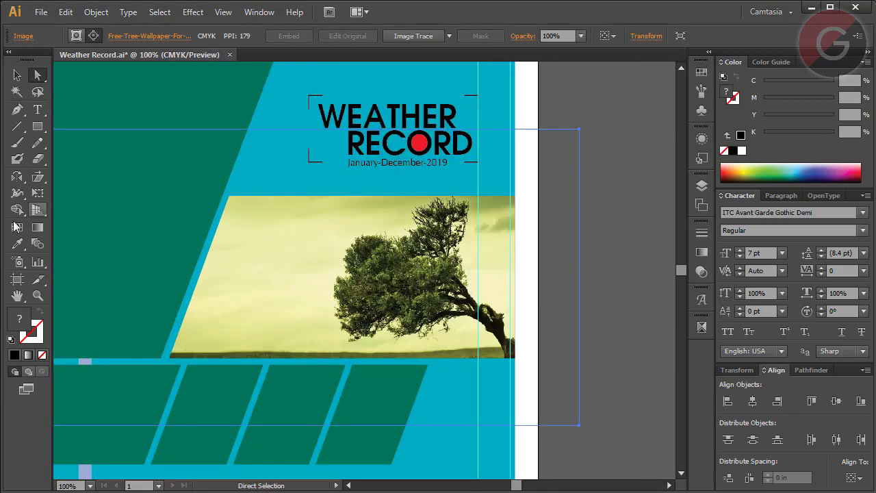
left_click_drag(158, 275, 211, 227)
scroll(211, 228, "up", 2)
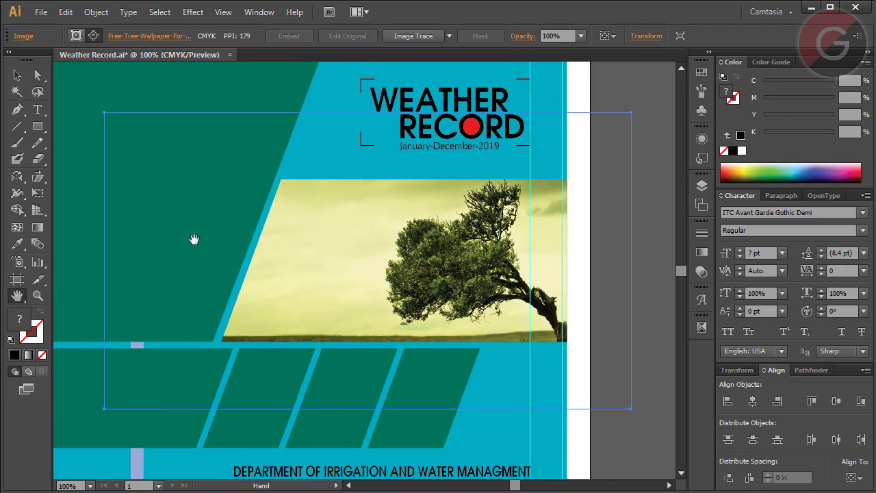
key("v")
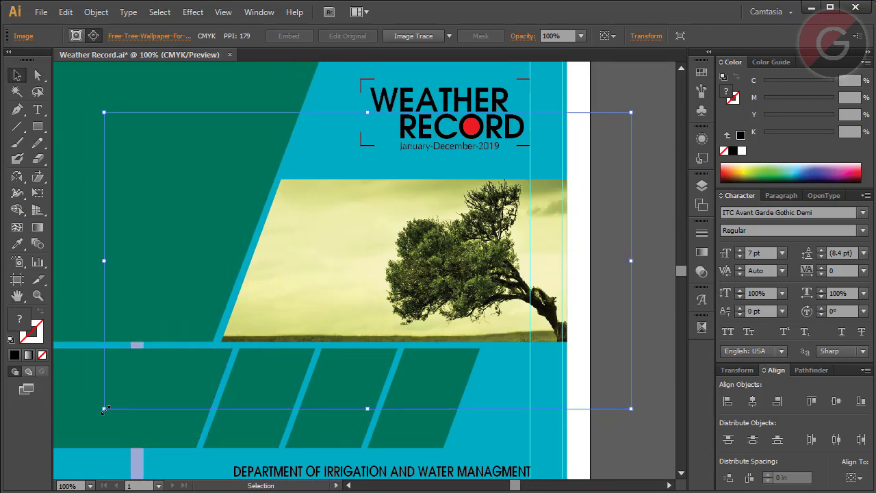
mouse_move(108, 405)
left_mouse_down()
mouse_move(170, 351)
mouse_move(211, 348)
left_mouse_up()
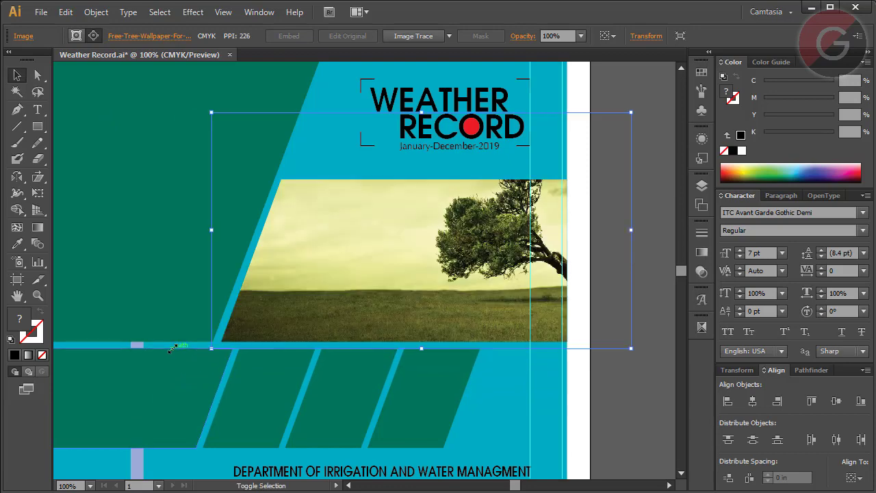
left_click_drag(630, 112, 572, 145)
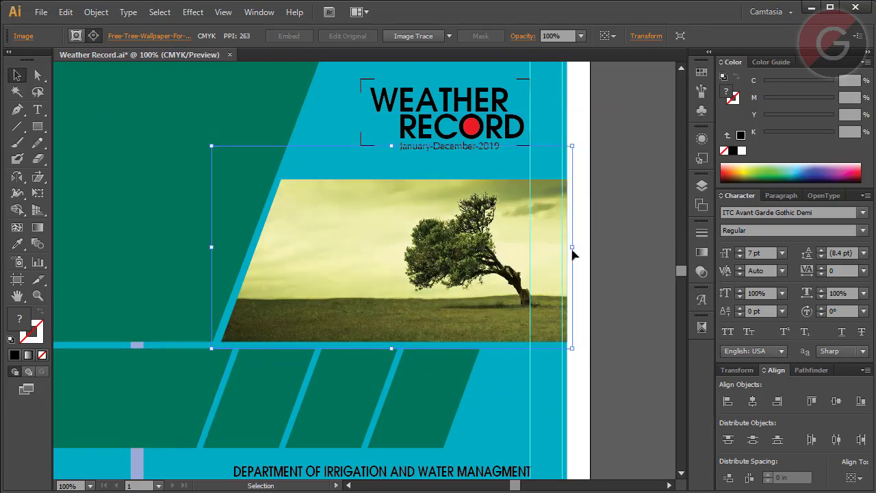
Enlarge the tree photo to cover its slanted panel and nudge it right and down
key("shift")
left_click_drag(210, 146, 216, 148)
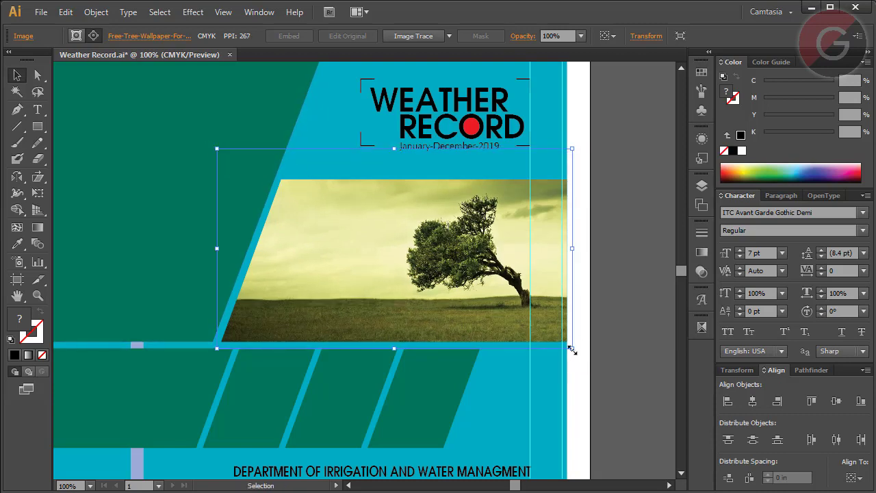
left_click_drag(572, 349, 590, 358)
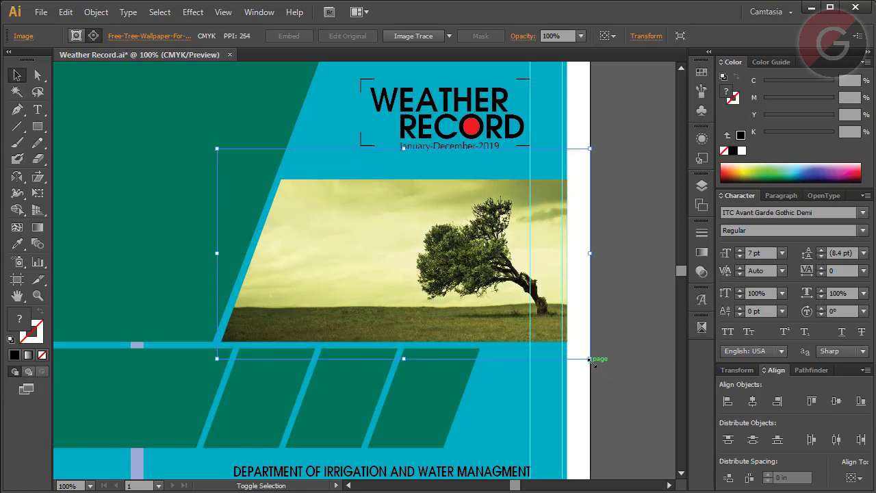
key("Right")
key("Right")
key("Right")
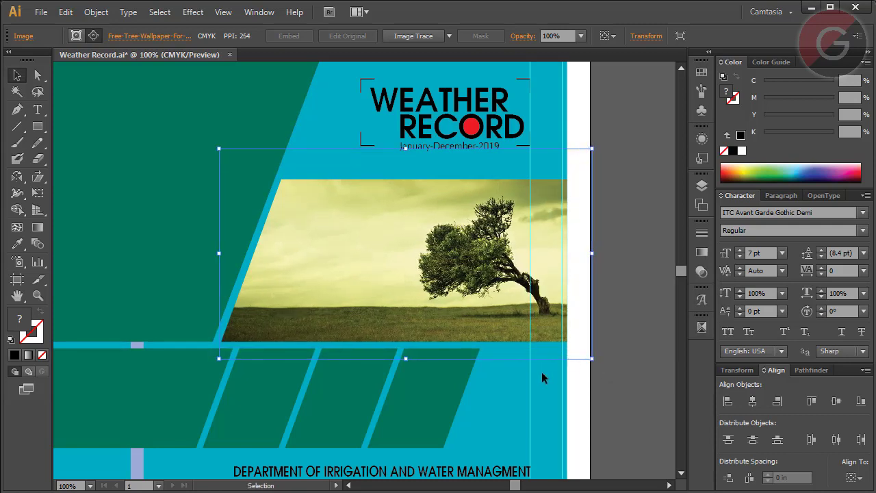
key("Right")
key("Down")
key("Down")
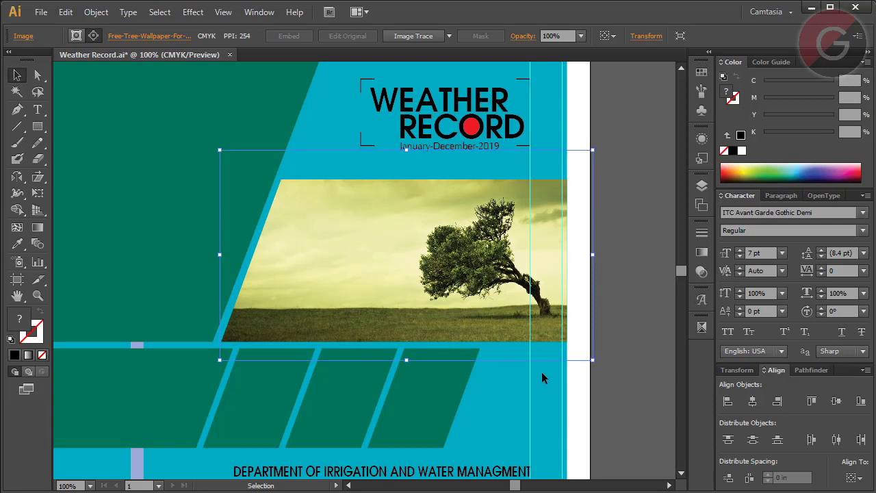
key("Down")
key("Down")
key("Down")
key("Down")
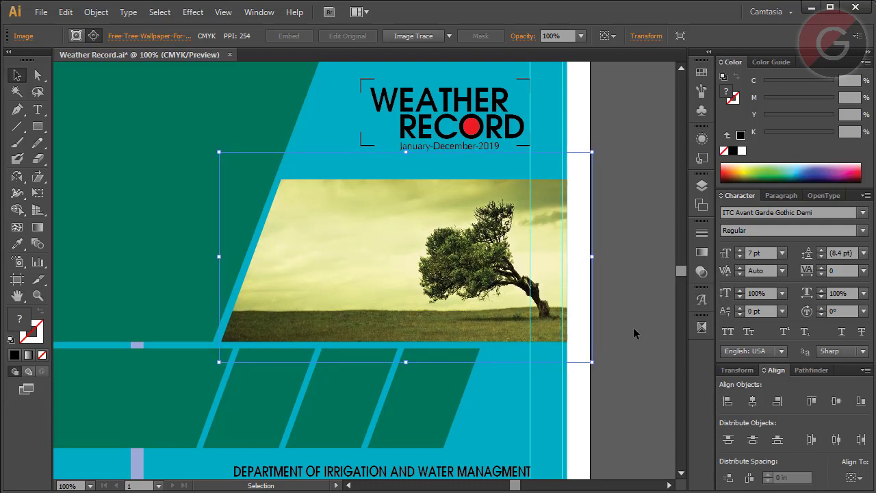
Deselect the tree photo and pick the Classic-airport-sensor-system photo in Explorer
left_click(642, 312)
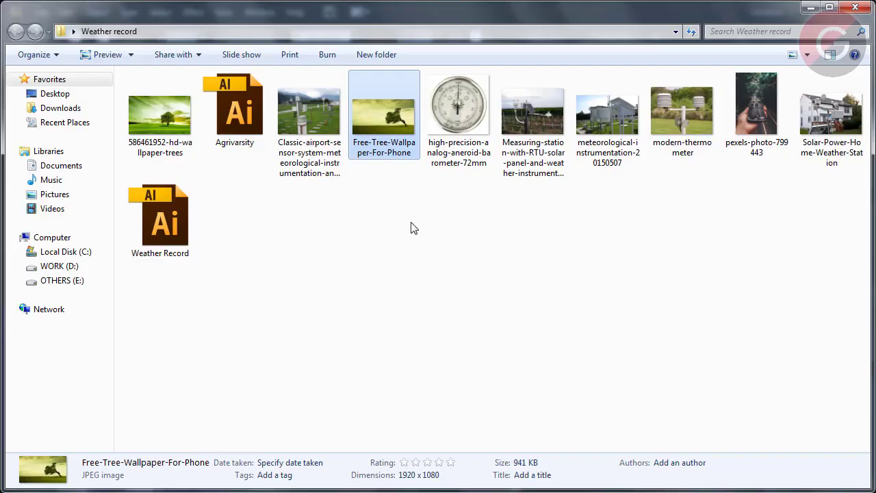
left_click(410, 229)
left_click(300, 111)
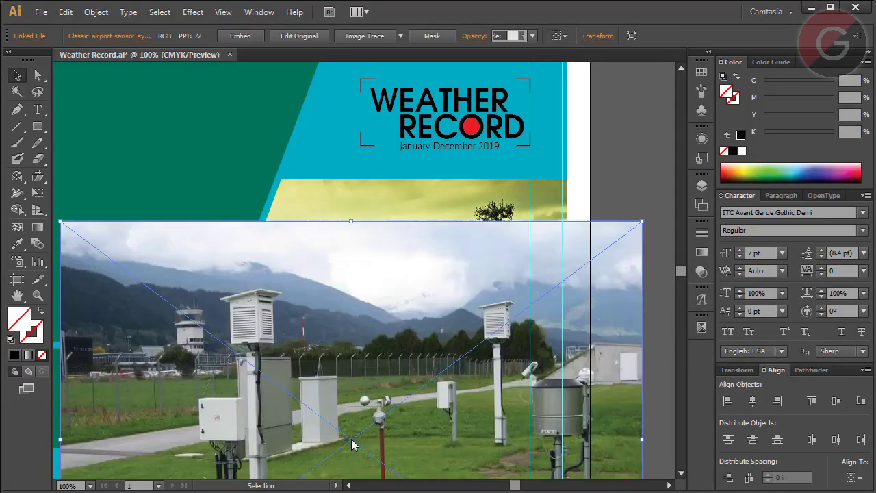
Place and embed the airport photo, shrunk over the first lower parallelogram
left_click_drag(391, 375, 393, 296)
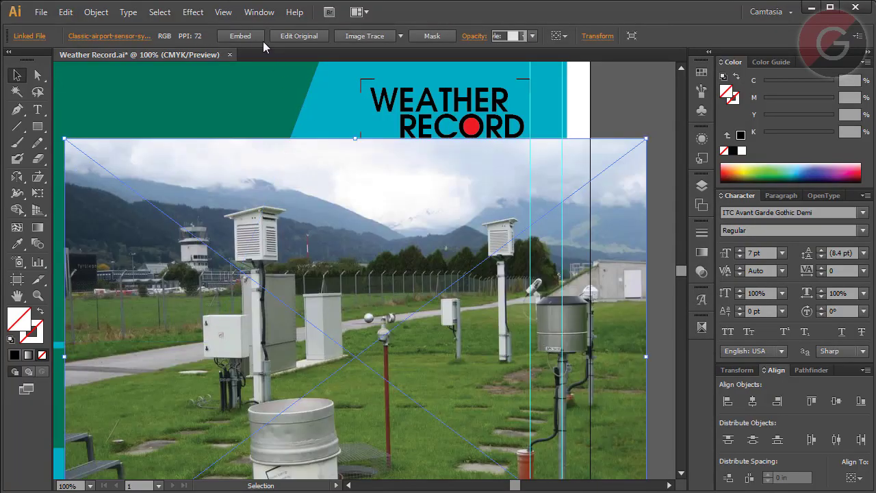
left_click(253, 37)
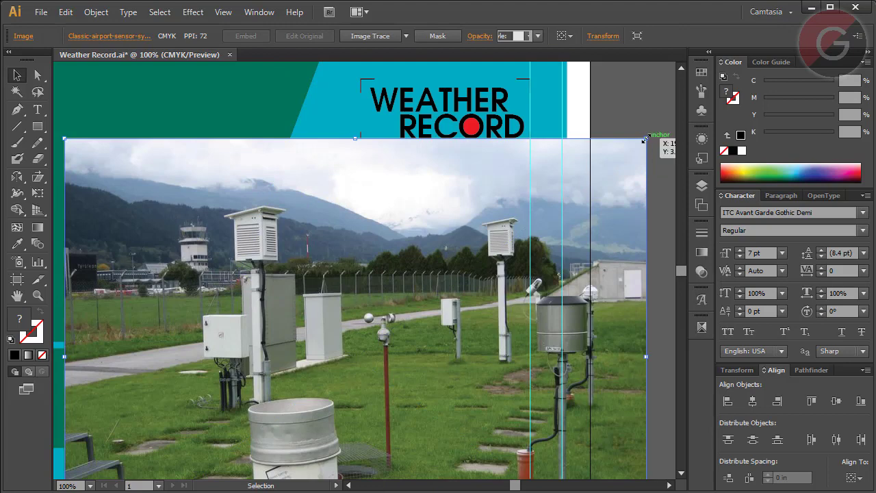
left_click_drag(646, 139, 435, 296)
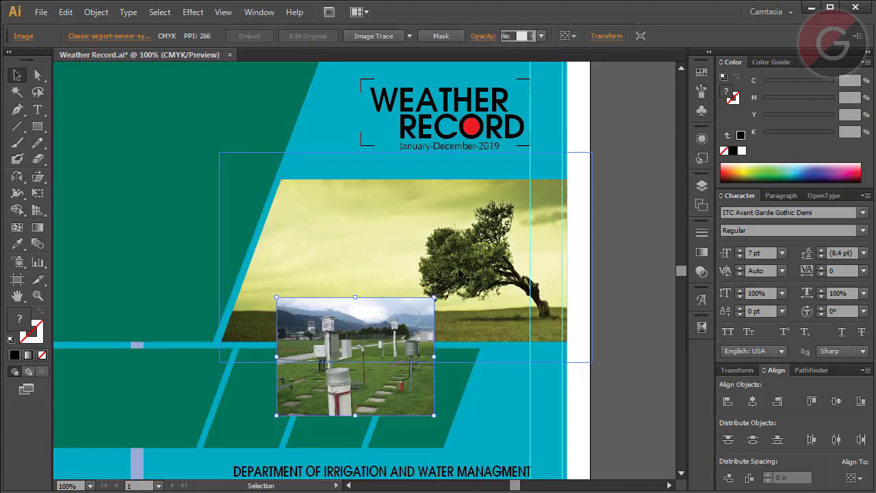
left_click_drag(356, 344, 267, 385)
Send the airport photo to back and clip it inside the first lower parallelogram
right_click(260, 337)
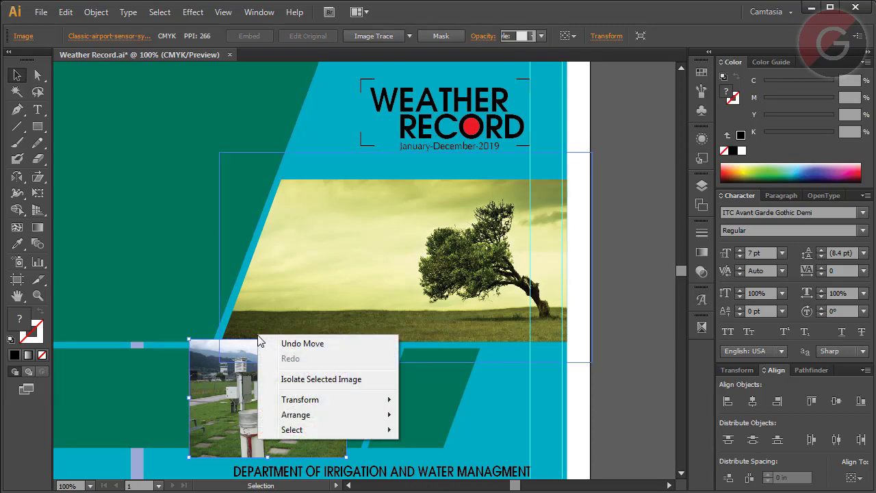
mouse_move(296, 414)
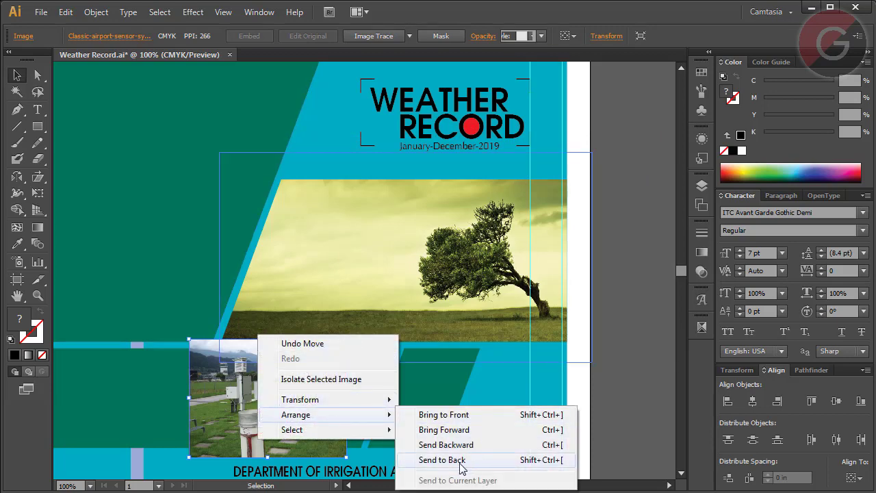
left_click(462, 468)
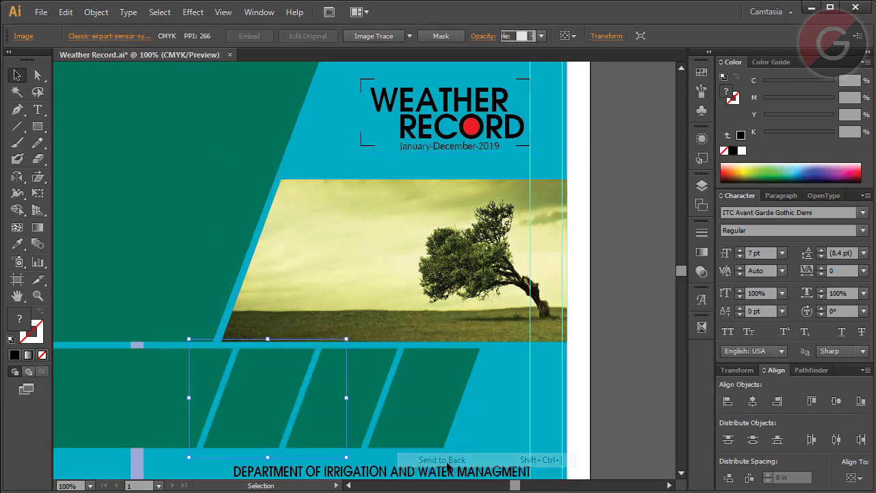
left_click(278, 357, "shift")
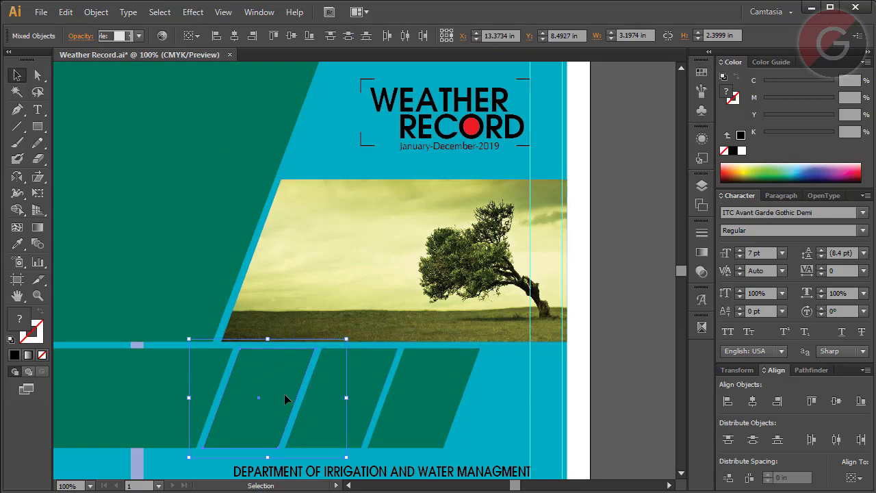
right_click(292, 355)
left_click(322, 436)
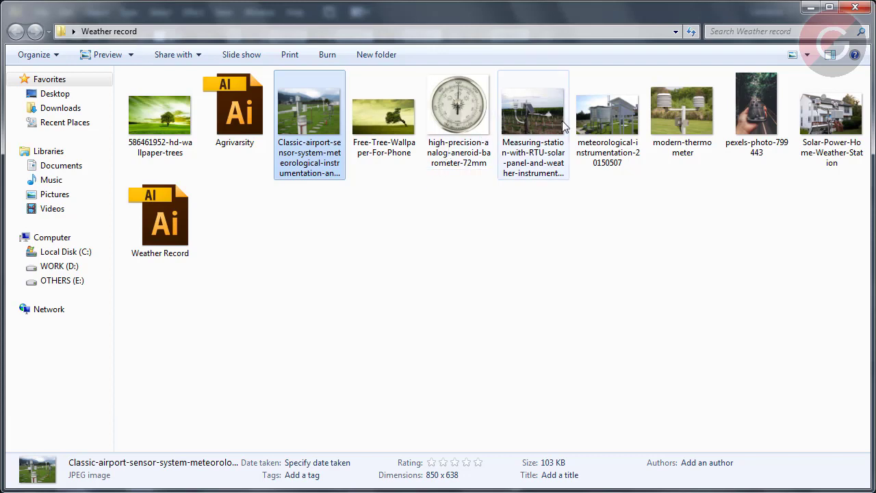
Place and embed the meteorological-instrumentation-20150507 photo, shrunk over the second parallelogram
mouse_move(605, 118)
left_mouse_down()
mouse_move(452, 407)
mouse_move(421, 383)
left_mouse_up()
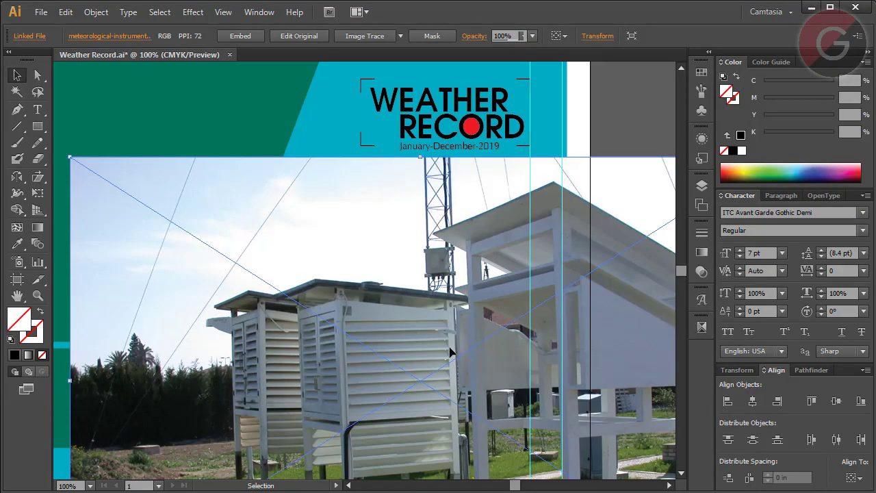
left_click_drag(450, 352, 316, 112)
left_click(240, 36)
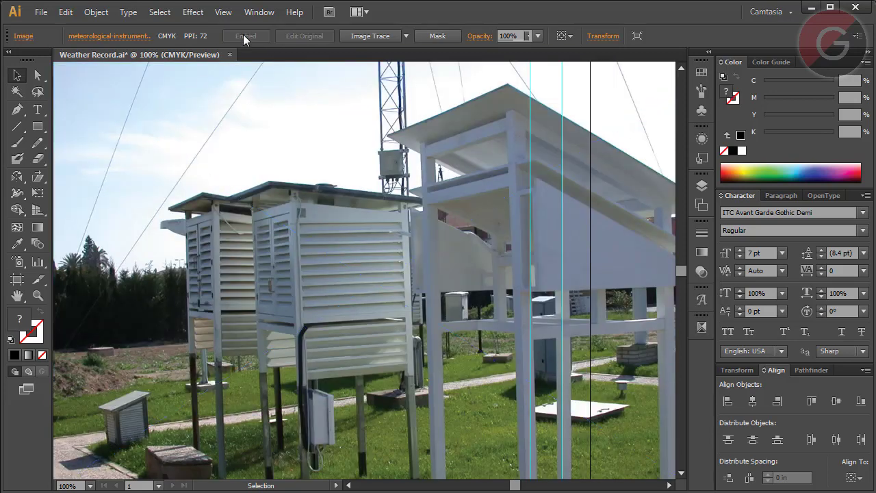
key("ctrl+minus")
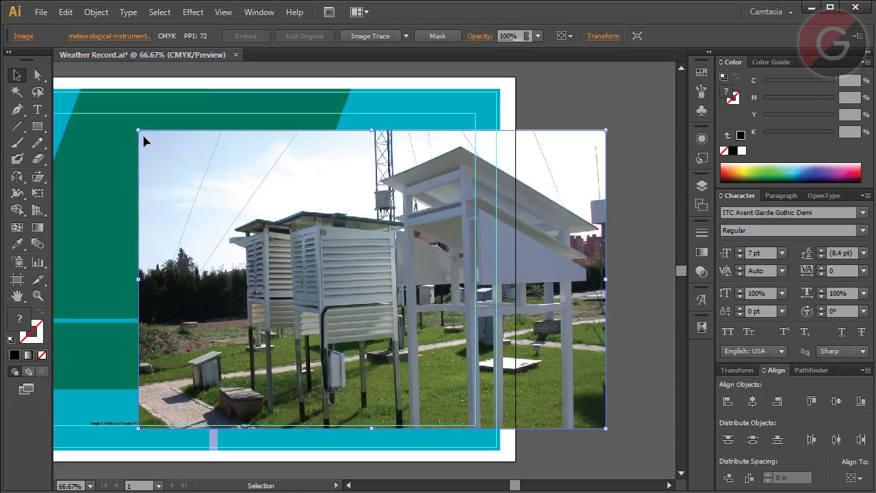
left_click_drag(136, 130, 310, 240)
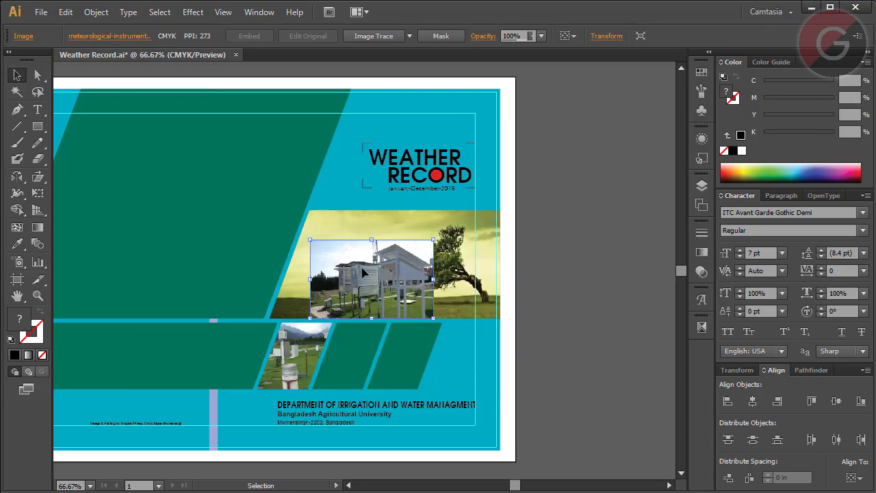
mouse_move(364, 275)
left_mouse_down()
mouse_move(360, 364)
mouse_move(348, 339)
left_mouse_up()
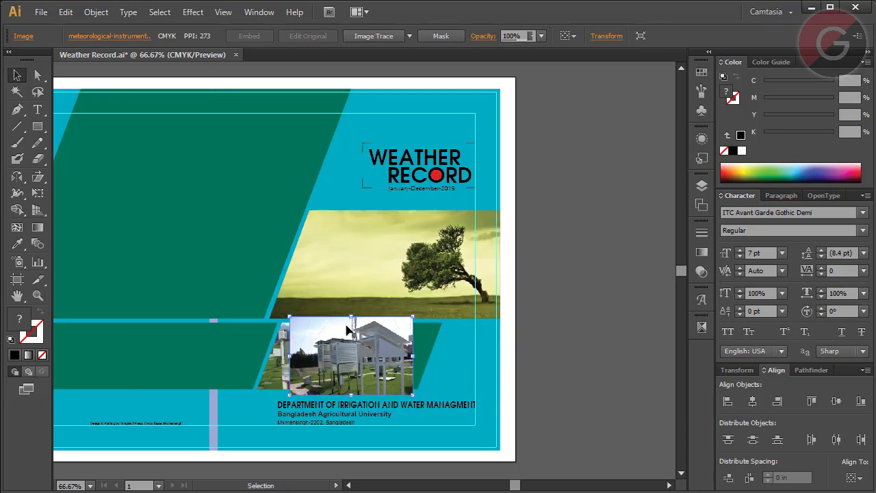
Send the shelters photo to back and clip it inside the second lower parallelogram
right_click(324, 294)
mouse_move(393, 373)
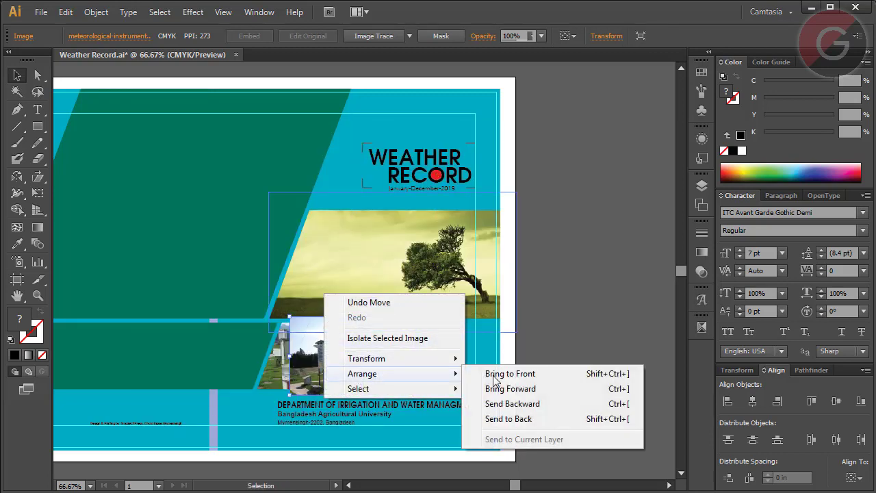
left_click(540, 417)
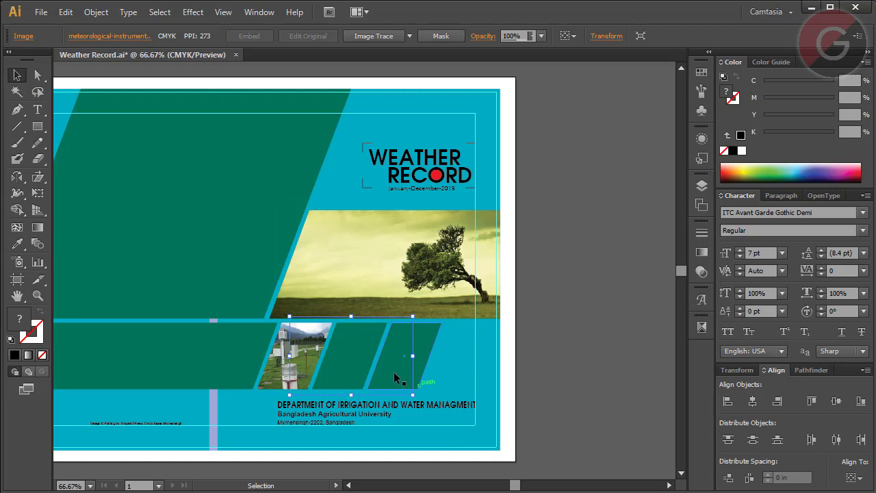
left_click(367, 345, "shift")
right_click(367, 347)
left_click(397, 413)
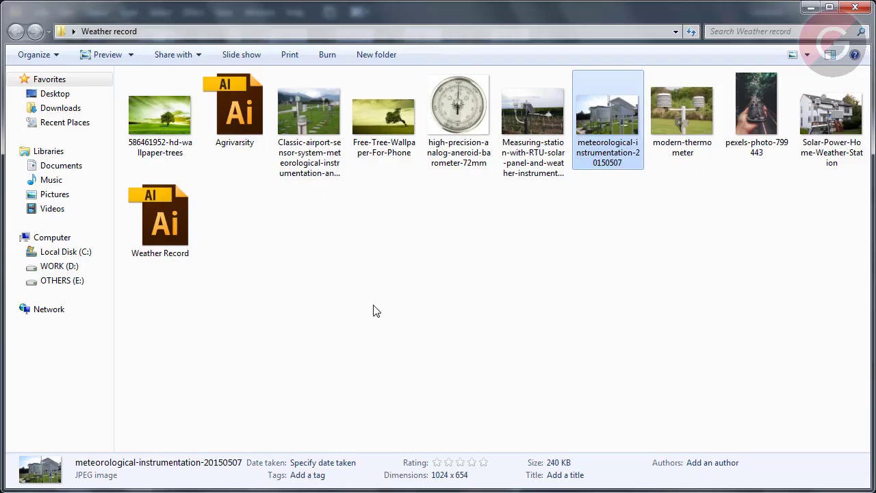
Place and embed the Measuring-station photo, shrunk over the third parallelogram
left_click(554, 127)
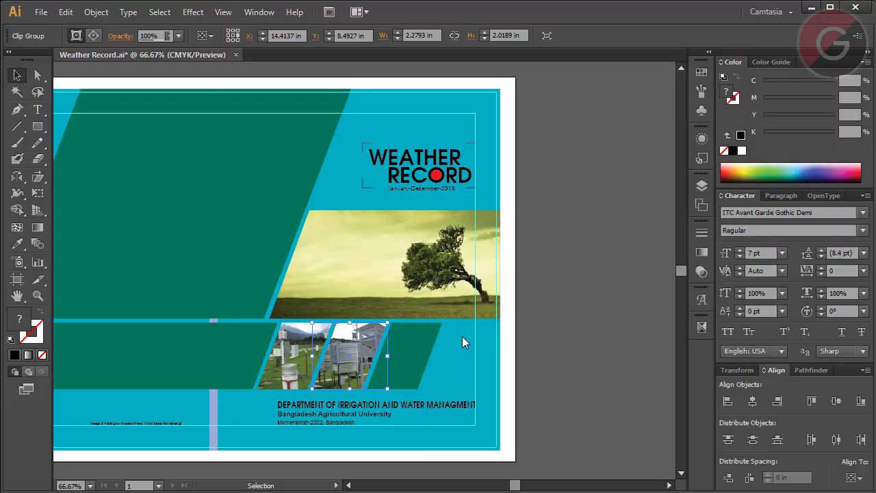
left_click(462, 336)
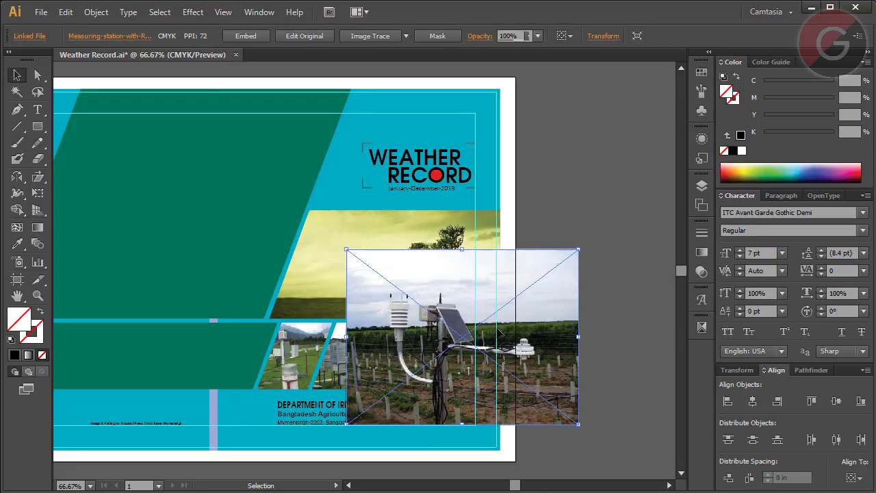
left_click_drag(500, 333, 457, 342)
left_click(243, 36)
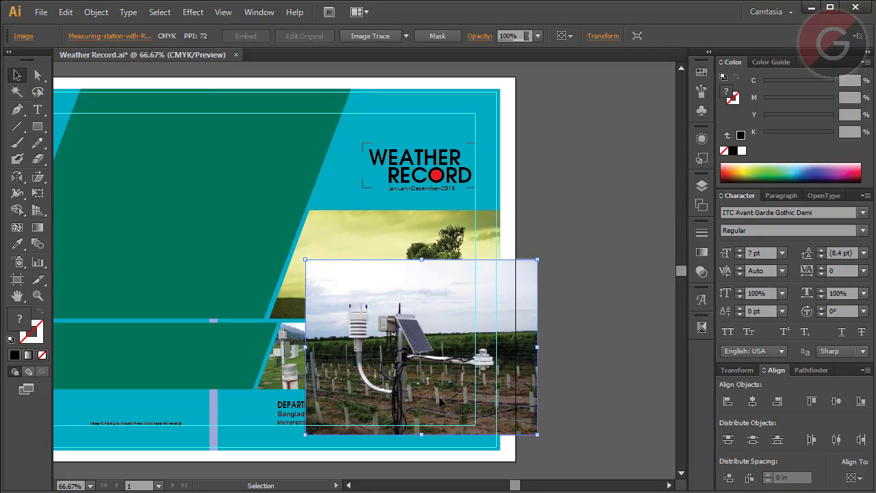
left_click_drag(538, 260, 495, 312)
left_click_drag(427, 356, 397, 322)
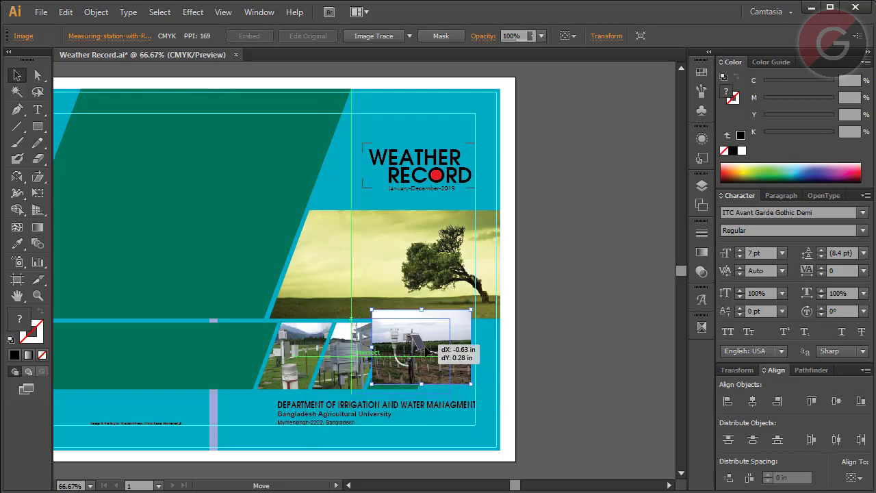
Send the measuring-station photo to back and clip it inside the third lower parallelogram
right_click(397, 322)
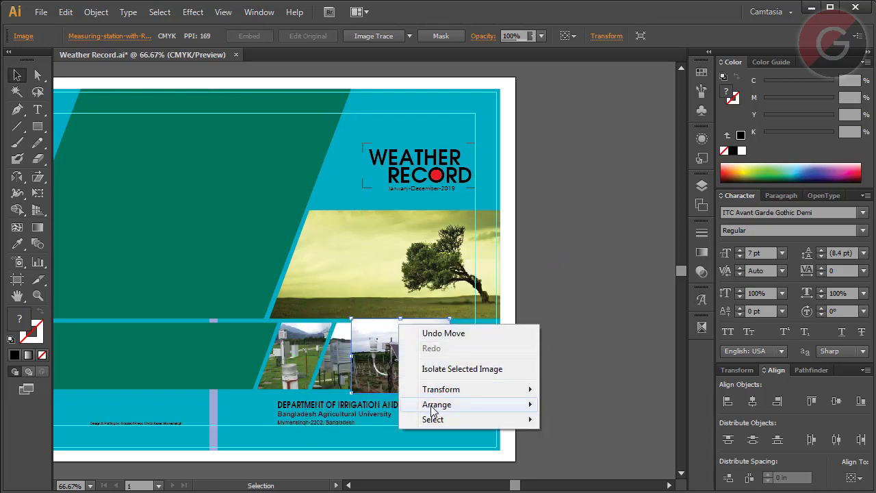
mouse_move(436, 405)
left_click(572, 448)
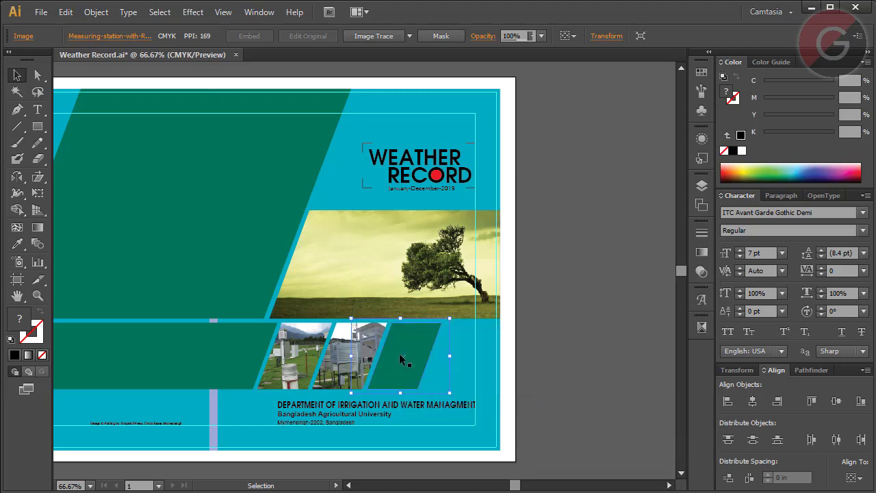
left_click(403, 334, "shift")
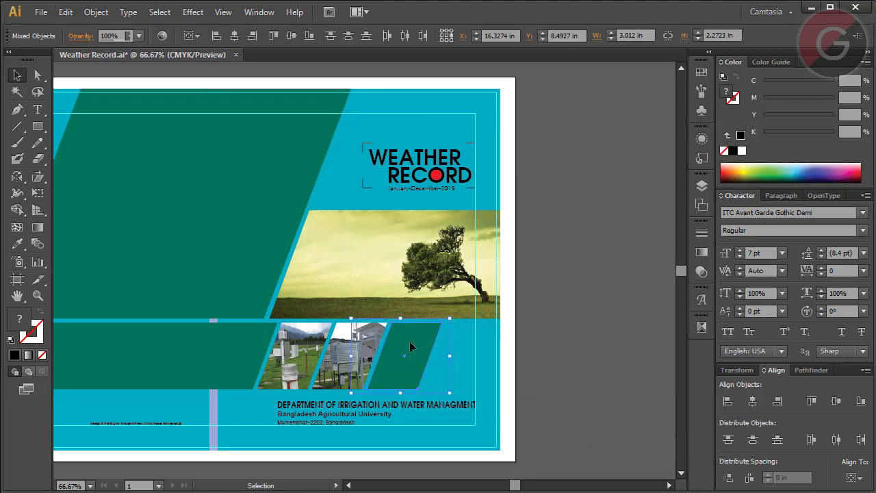
right_click(410, 335)
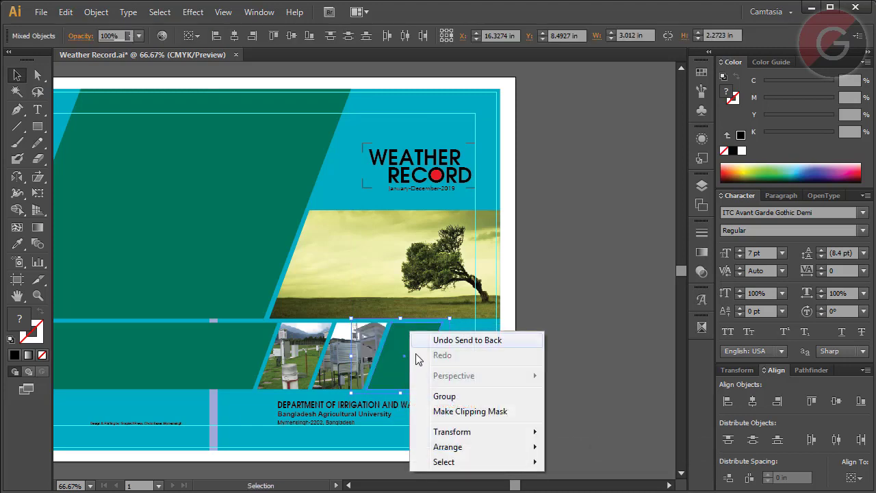
left_click(442, 411)
left_click(531, 362)
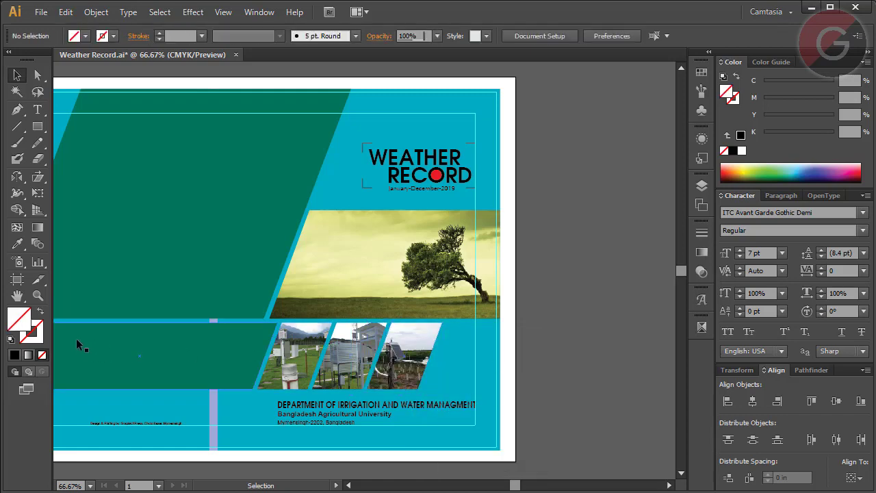
Zoom in on the photo row and shift and resize the airport photo within its frame
left_click(38, 296)
left_click_drag(167, 144, 538, 420)
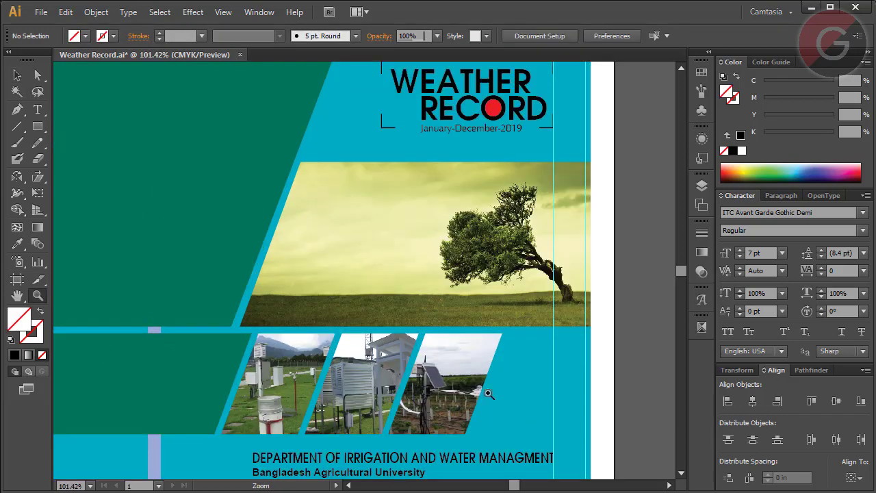
left_click_drag(127, 235, 593, 457)
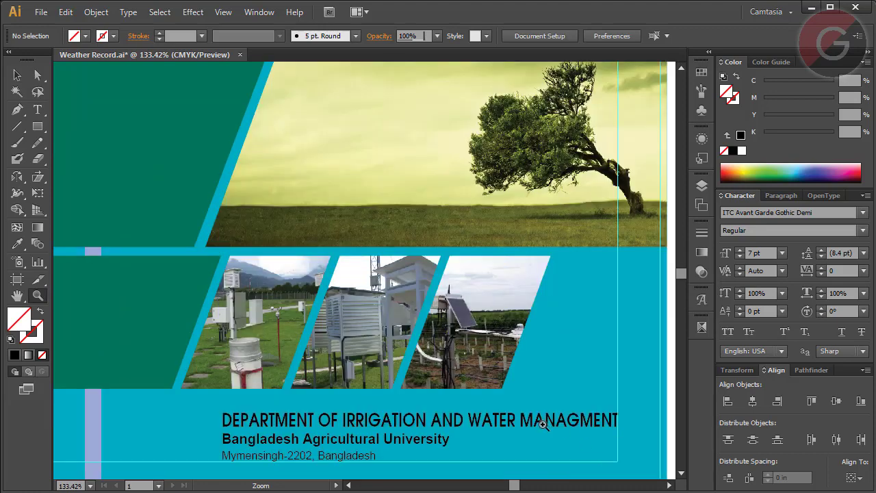
left_click(38, 75)
left_click(265, 312)
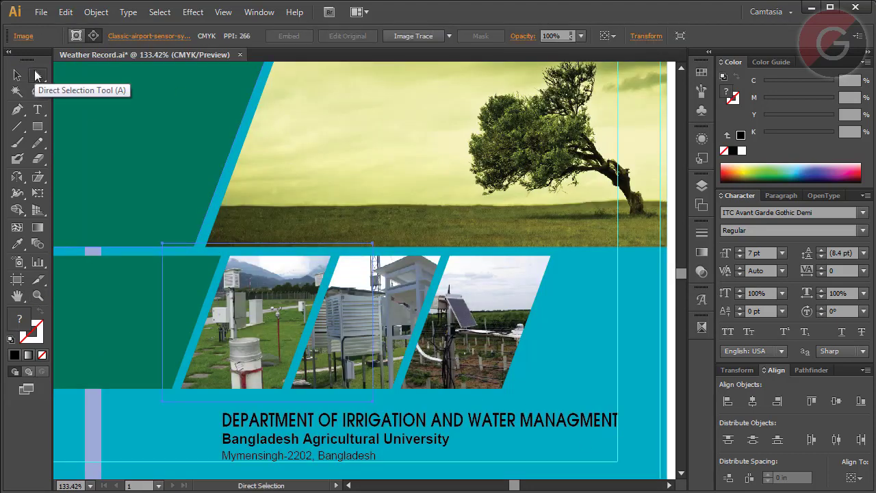
left_click_drag(273, 295, 280, 296)
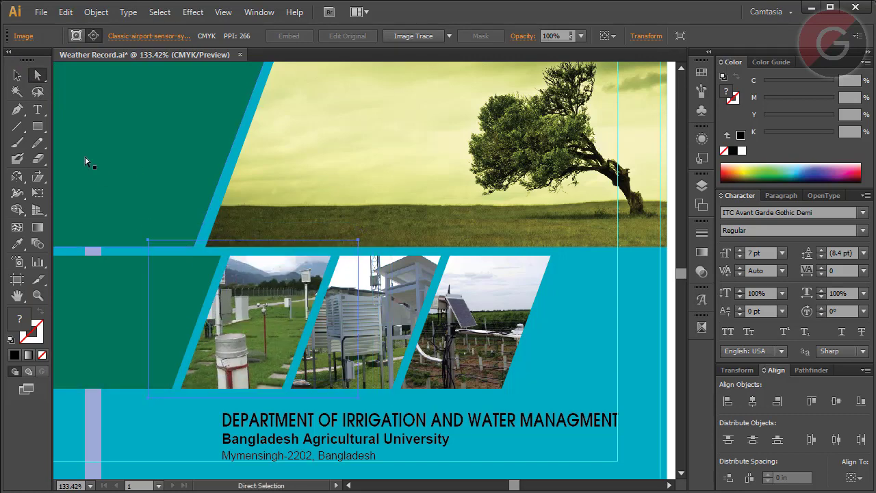
left_click(17, 75)
left_click_drag(151, 322, 168, 319)
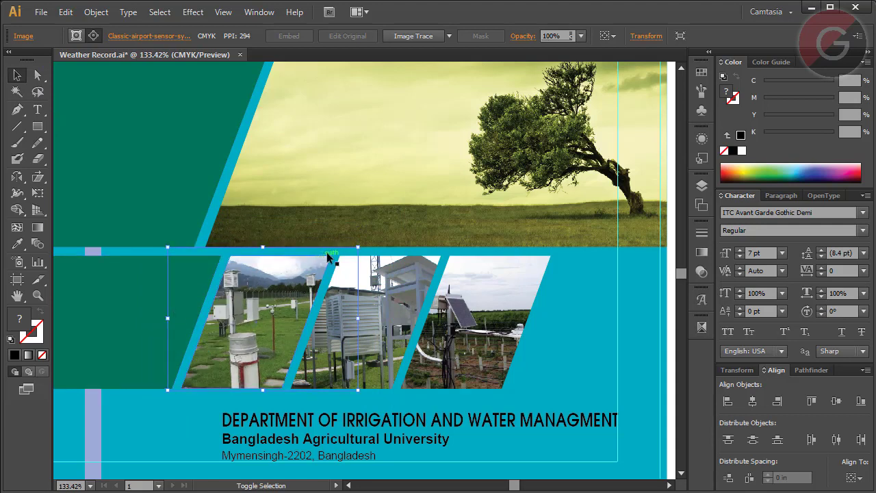
left_click_drag(356, 247, 347, 254)
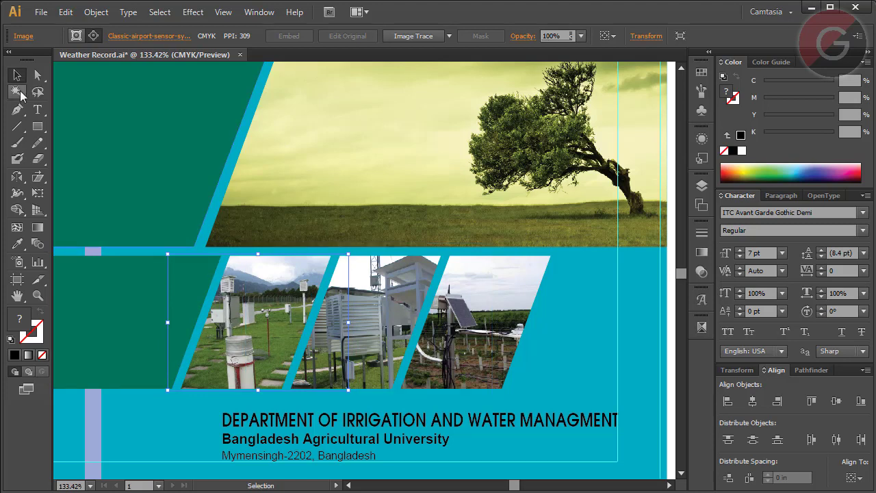
Shrink the middle instrument-shelters photo from its corners to fit its frame
left_click(38, 75)
left_click(381, 290)
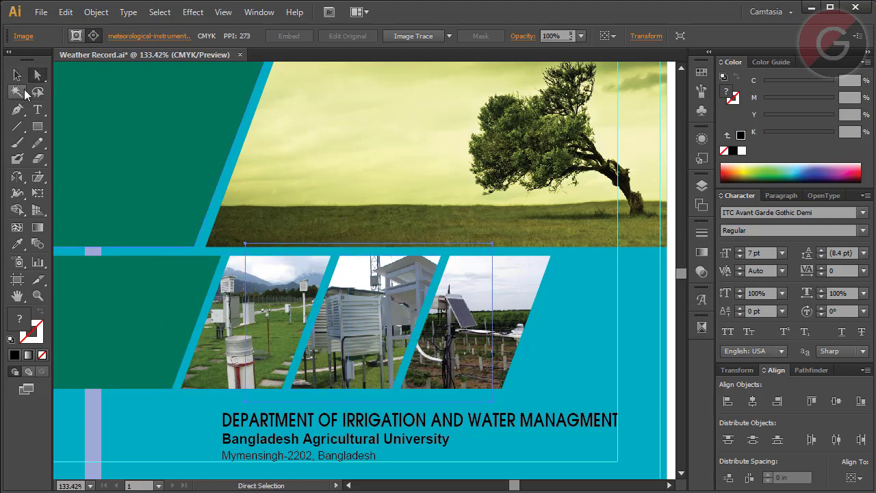
left_click(17, 74)
left_click_drag(247, 248, 262, 254)
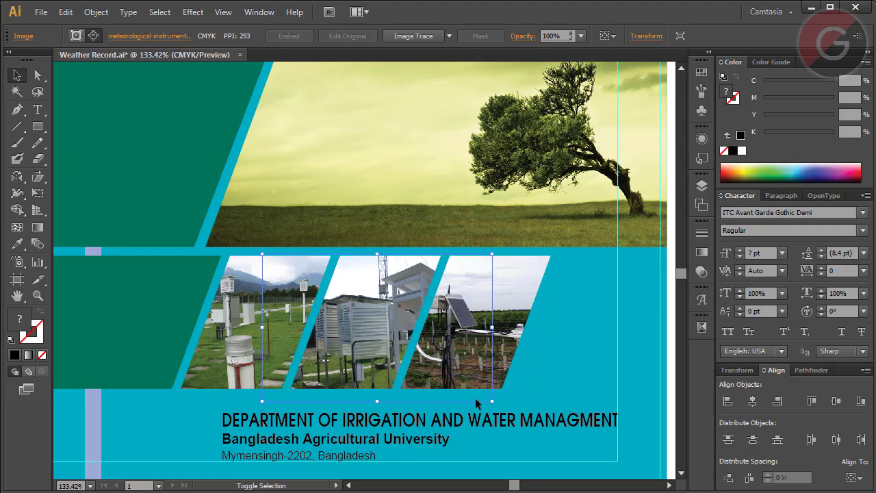
left_click_drag(490, 402, 475, 390)
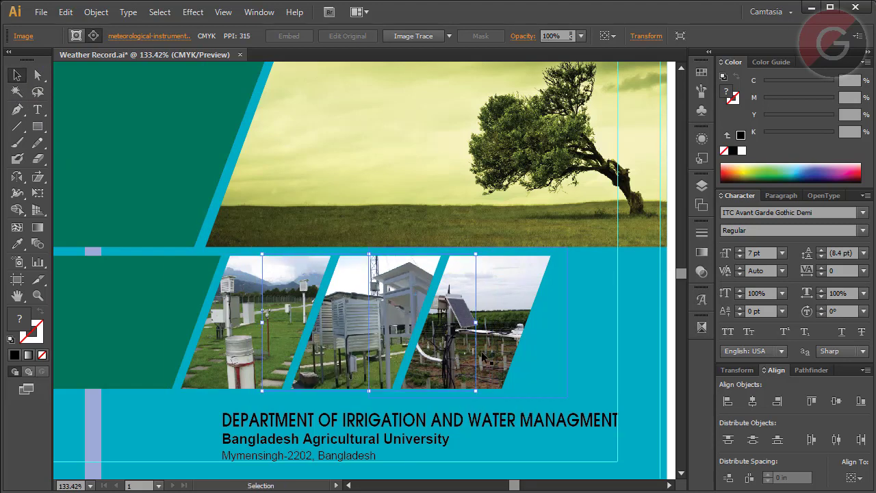
Resize the measuring-station photo and nudge it right to fit the third frame
left_click(37, 75)
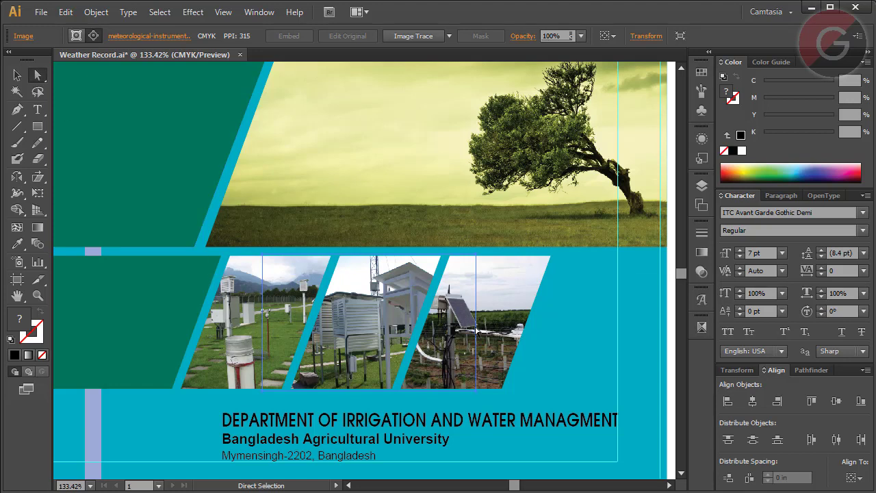
left_click(366, 287)
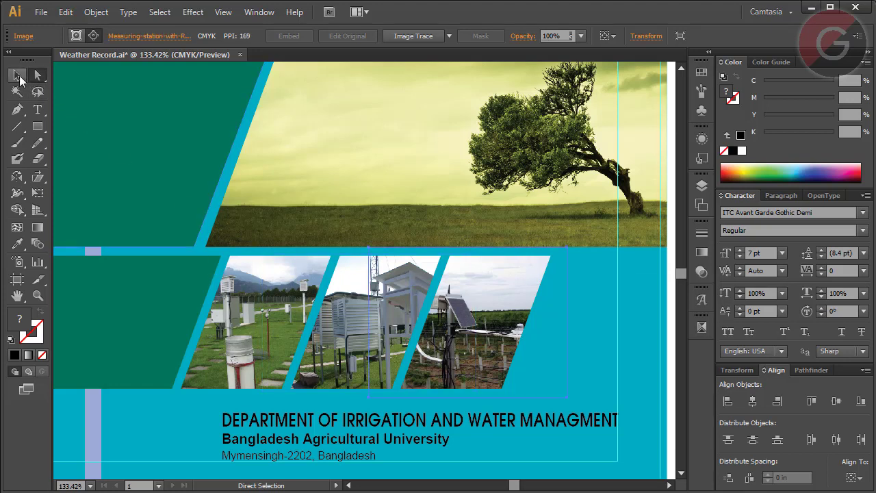
left_click(17, 75)
left_click_drag(368, 246, 376, 253)
left_click_drag(377, 398, 385, 394)
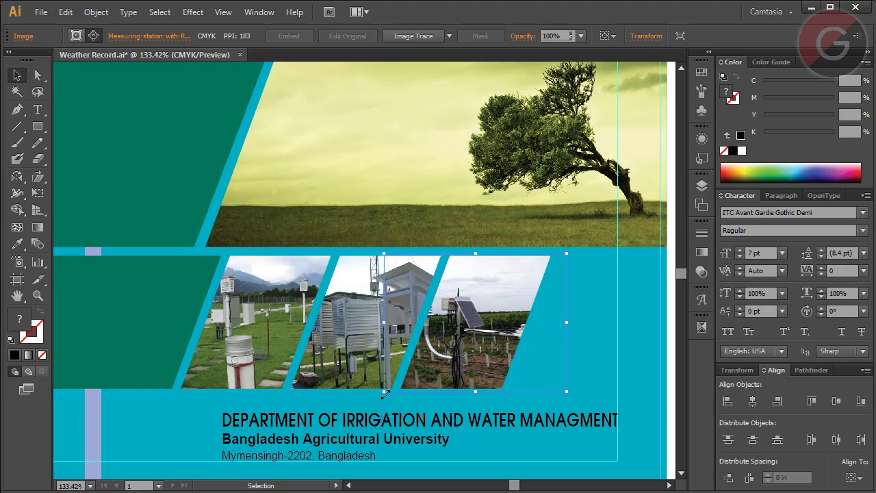
key("shift+Right")
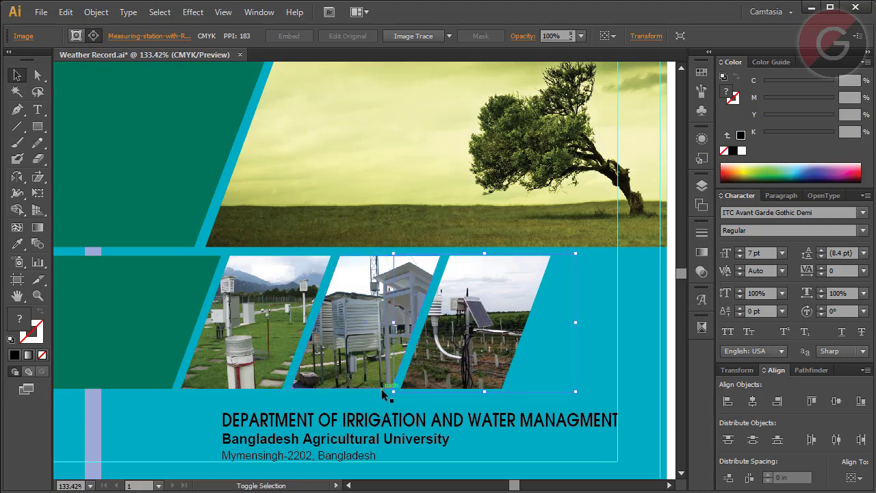
key("shift+Right")
key("shift+Right")
key("shift+Left")
key("shift+Left")
key("Right")
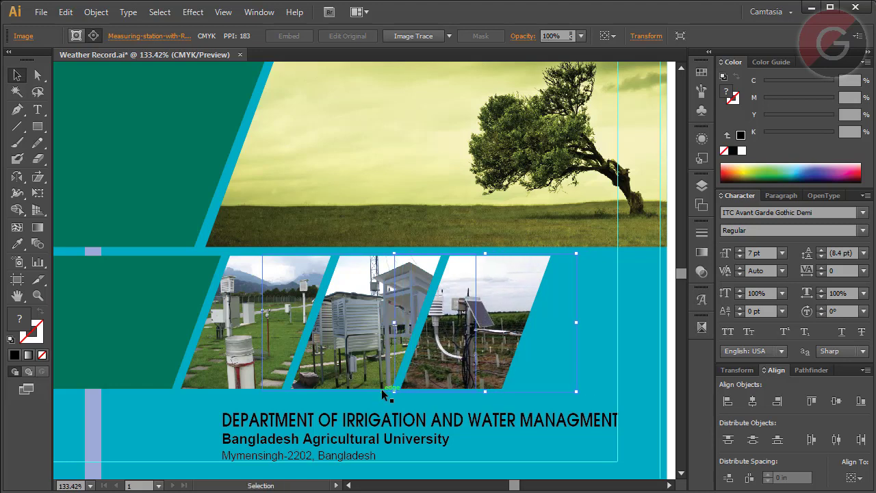
key("Right")
key("Right")
key("Right")
key("Right")
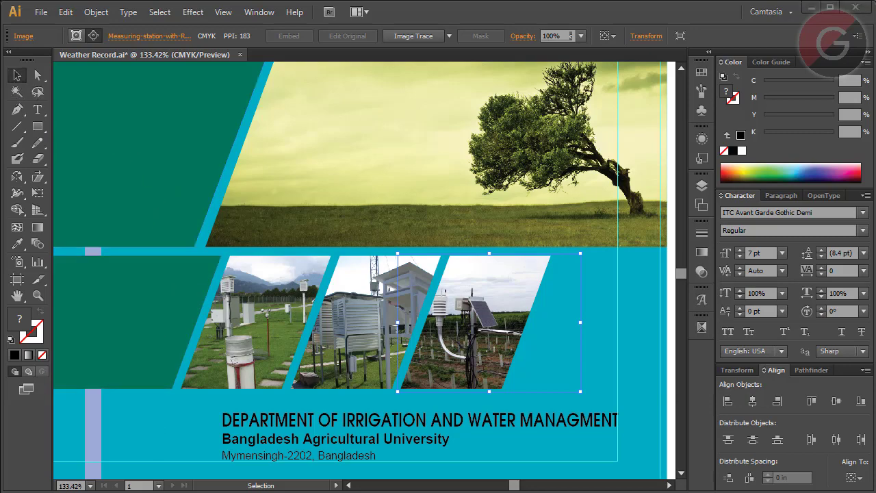
left_click(811, 6)
Bring the high-precision-analog barometer photo into the cover and embed it
left_click(461, 109)
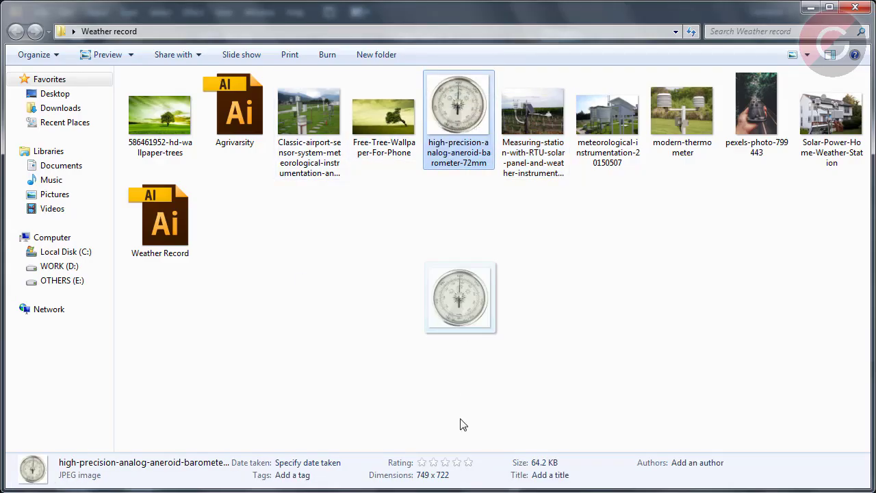
mouse_move(461, 109)
left_mouse_down()
mouse_move(464, 425)
mouse_move(277, 263)
left_mouse_up()
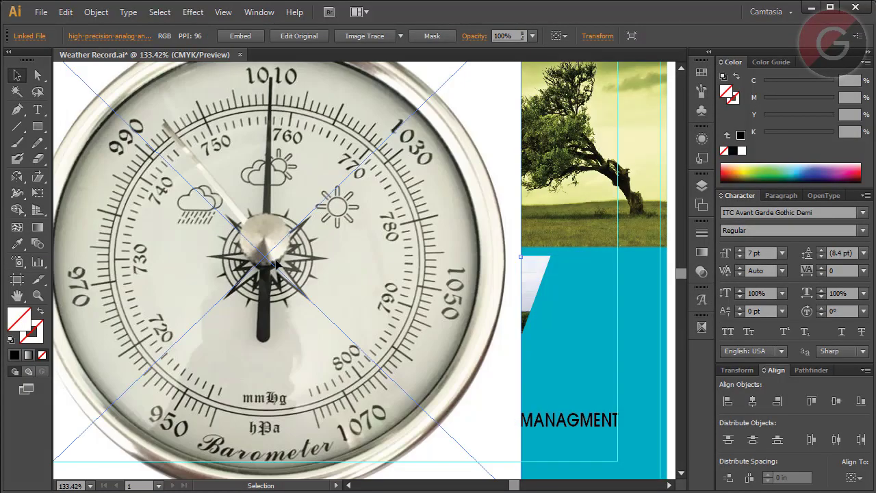
left_click(243, 36)
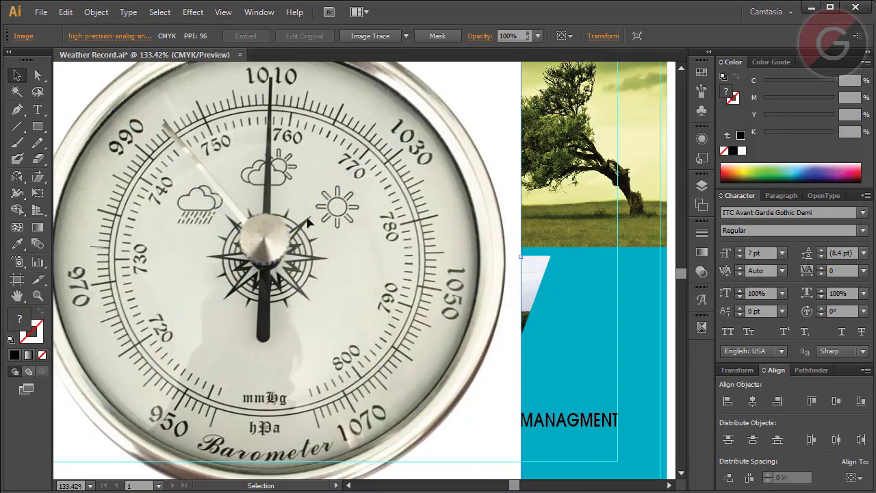
key("ctrl+minus")
key("ctrl+minus")
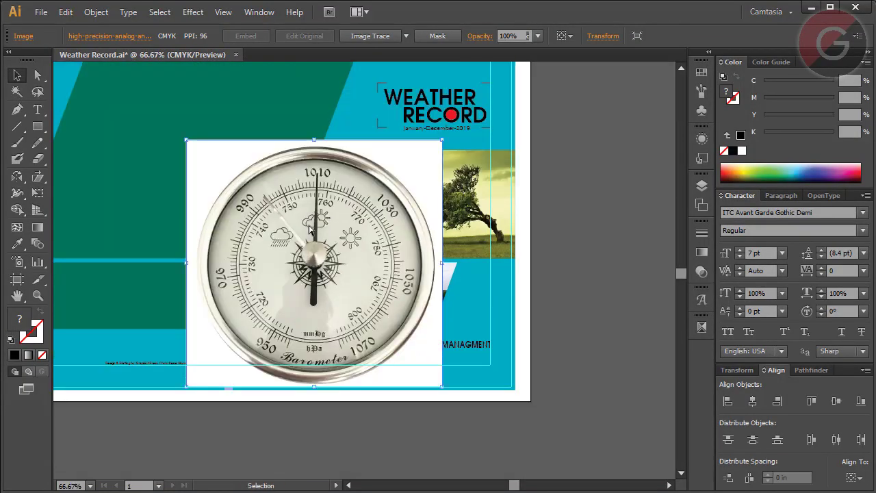
Move the barometer photo off the artboard to sit just left of it
left_click(19, 295)
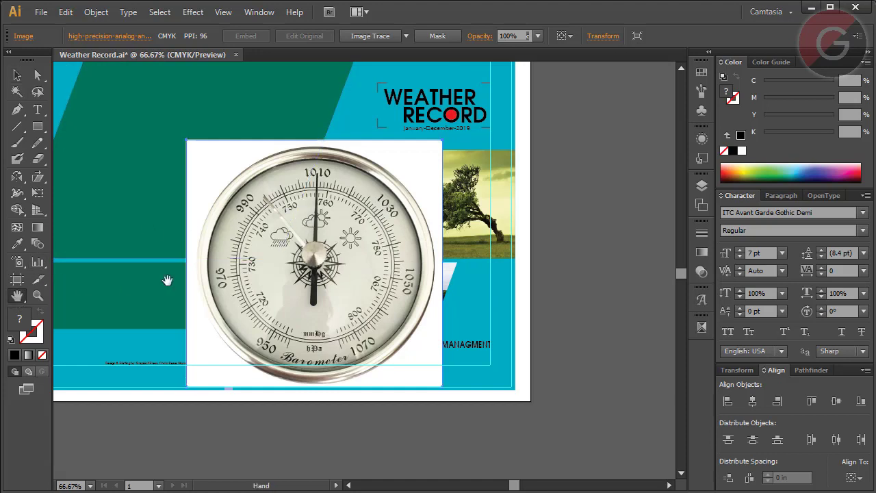
left_click_drag(120, 299, 313, 349)
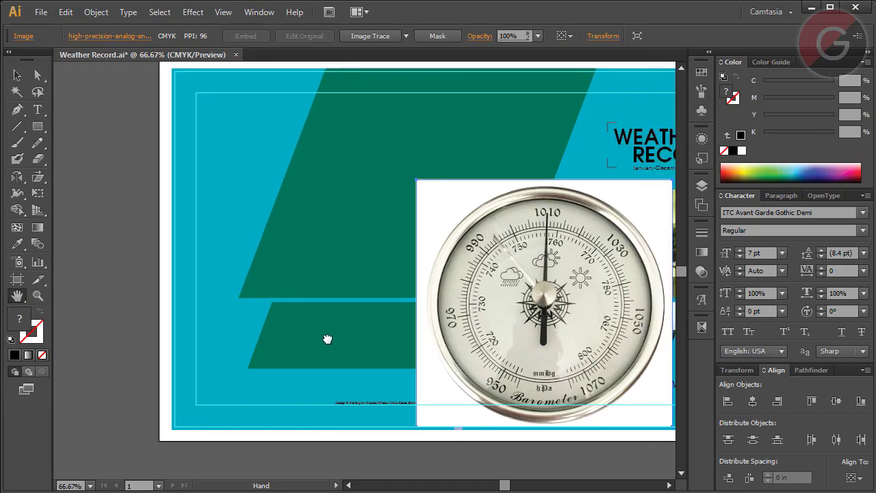
left_click(17, 76)
left_click_drag(553, 320, 360, 268)
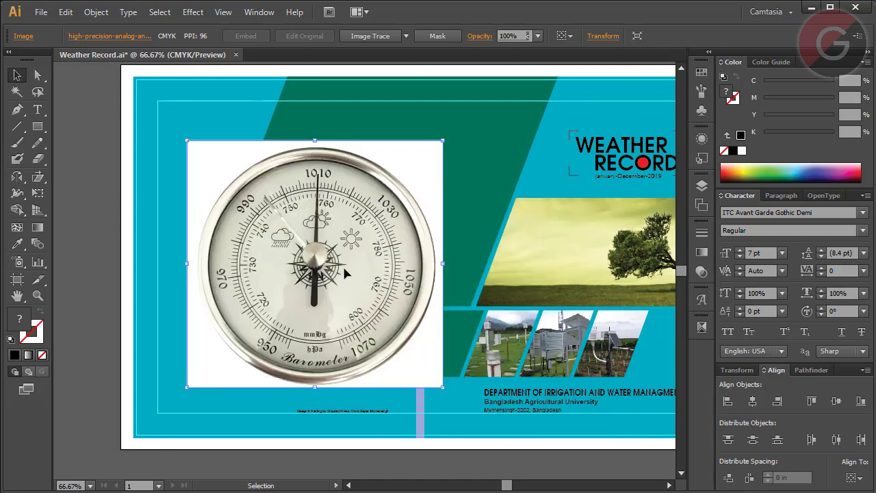
left_click(17, 297)
left_click_drag(199, 290, 457, 308)
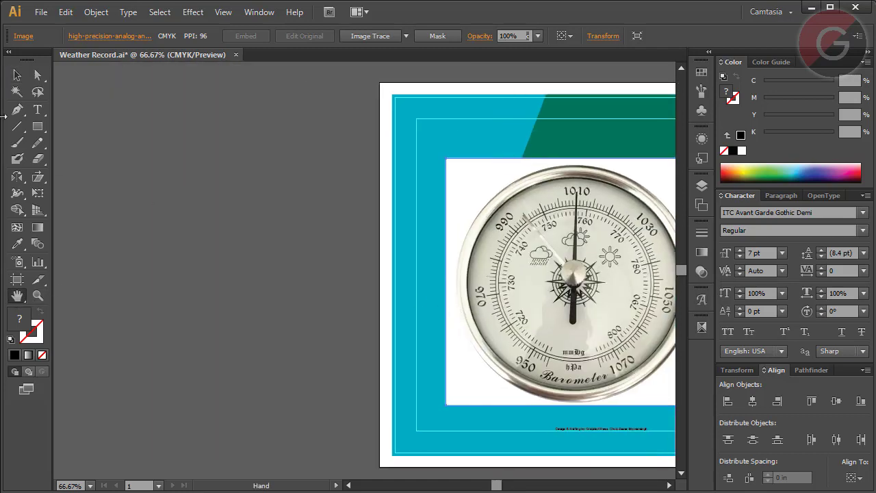
left_click(17, 75)
left_click_drag(495, 267, 250, 274)
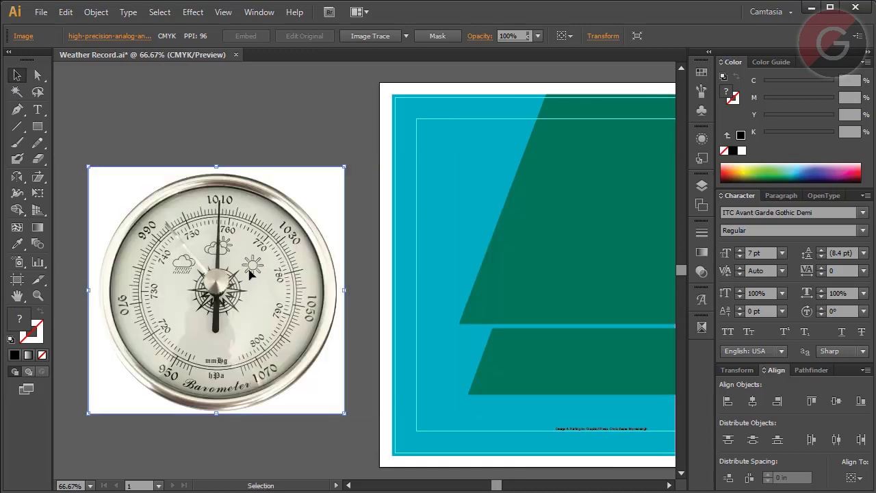
Draw a roughly 7.27 in circle over the barometer dial, fill it black, and nudge it into alignment
left_click(145, 122)
left_click(40, 128)
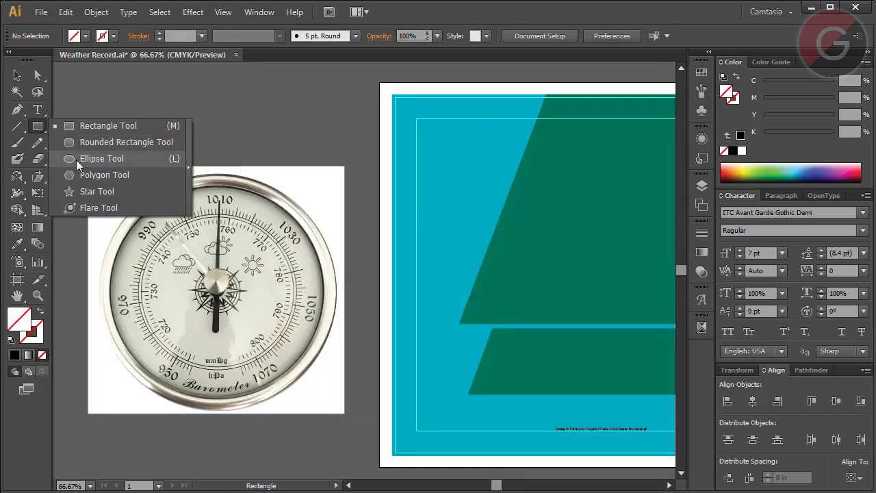
left_click(76, 160)
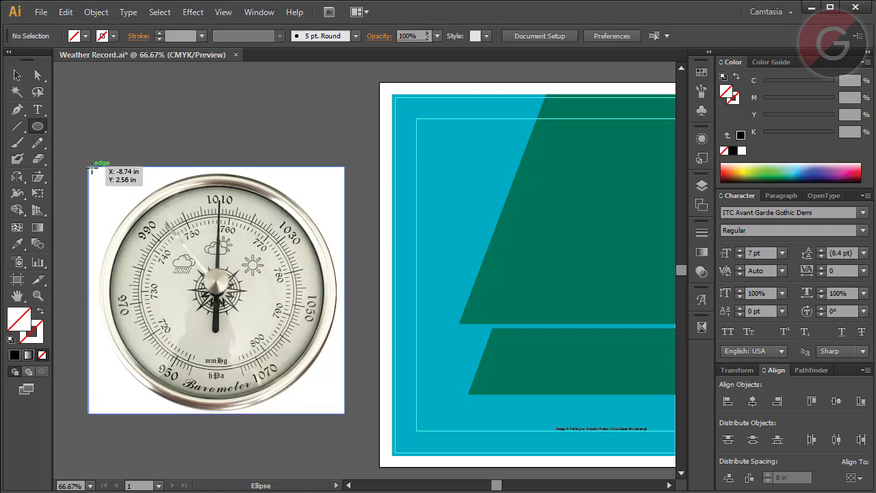
mouse_move(89, 168)
left_mouse_down()
mouse_move(336, 419)
mouse_move(331, 409)
left_mouse_up()
left_click(16, 77)
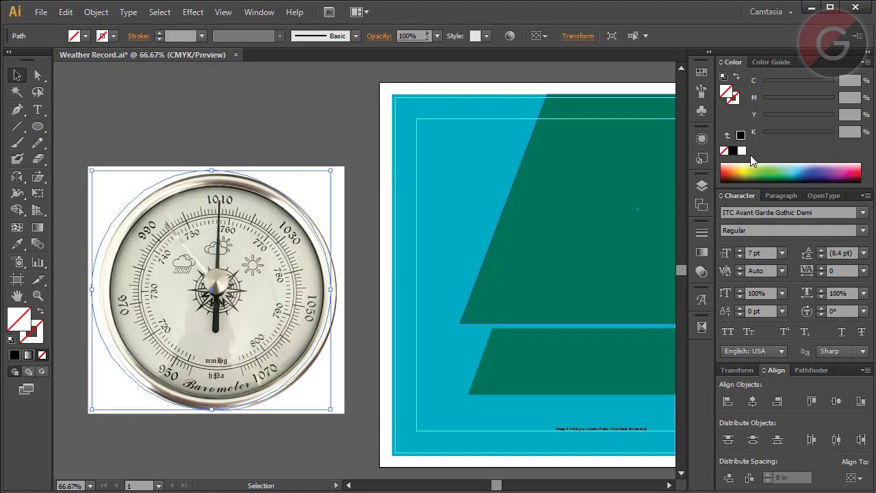
left_click(739, 136)
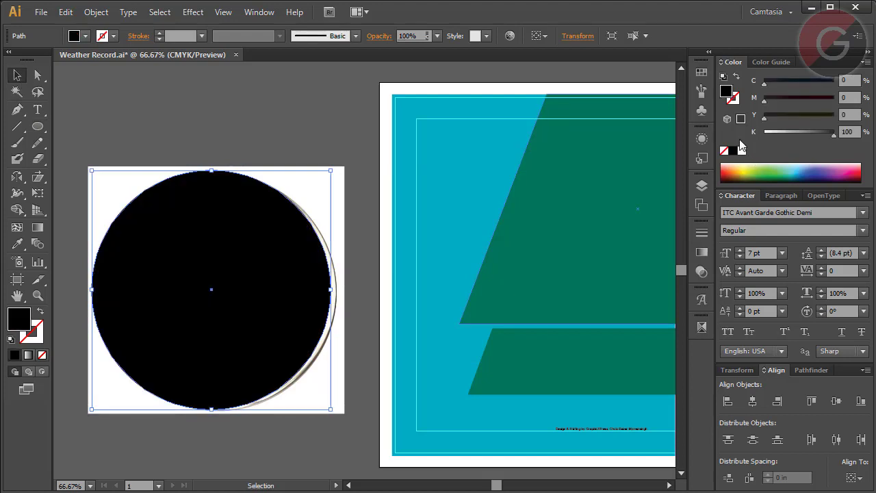
key("Right")
key("Right")
key("Right")
key("Right")
key("Right")
key("Right")
key("Right")
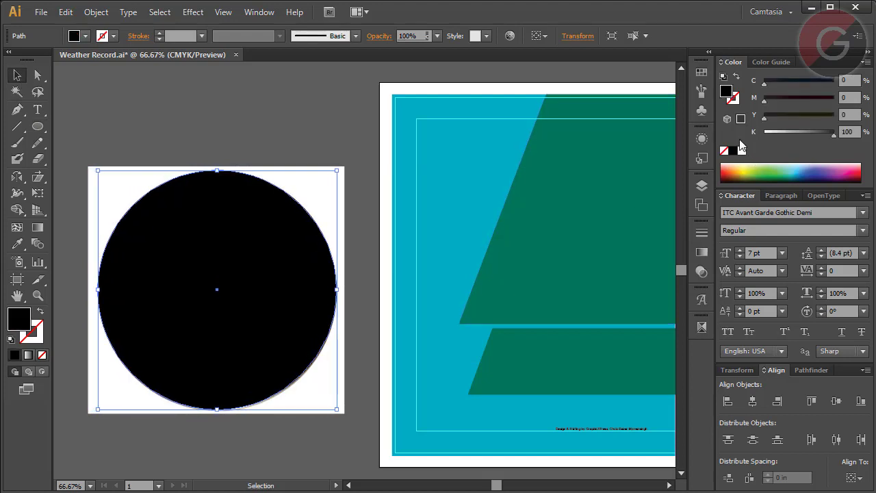
key("Right")
key("Right")
key("Right")
key("Right")
key("Right")
key("Down")
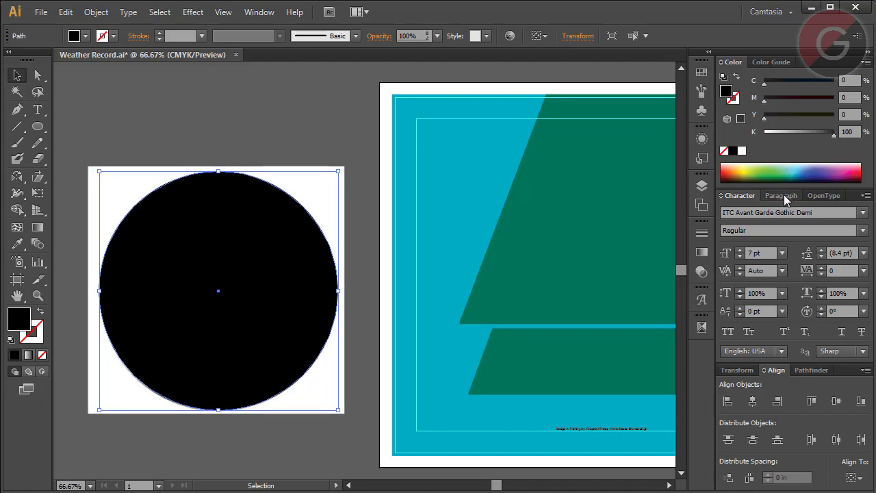
Apply the Gradient panel's white-to-black gradient to the circle and set its Type to Radial
left_click(783, 195)
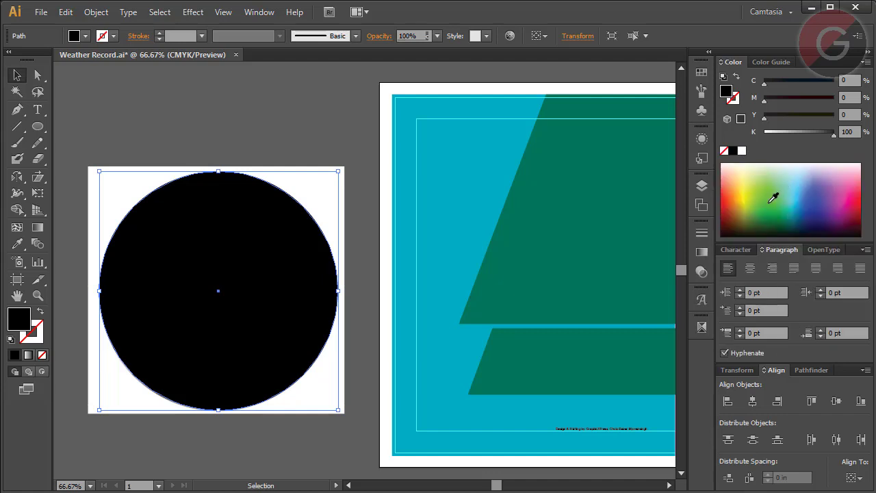
left_click(701, 254)
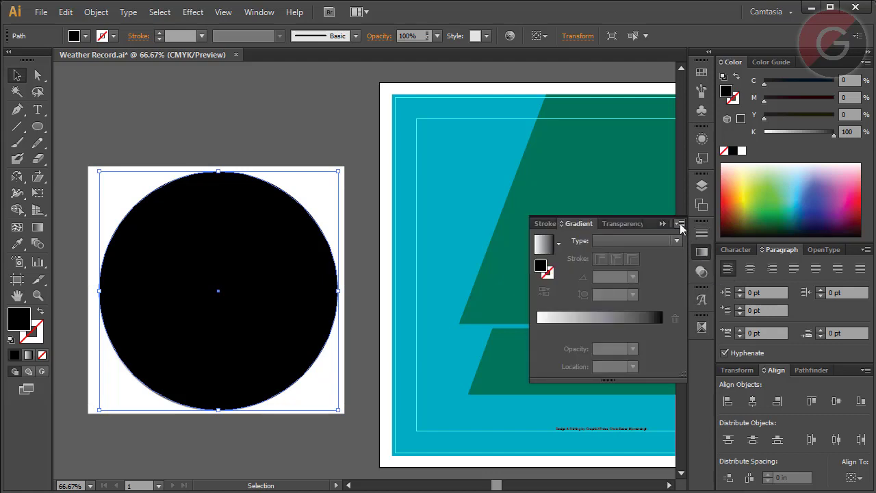
left_click(738, 249)
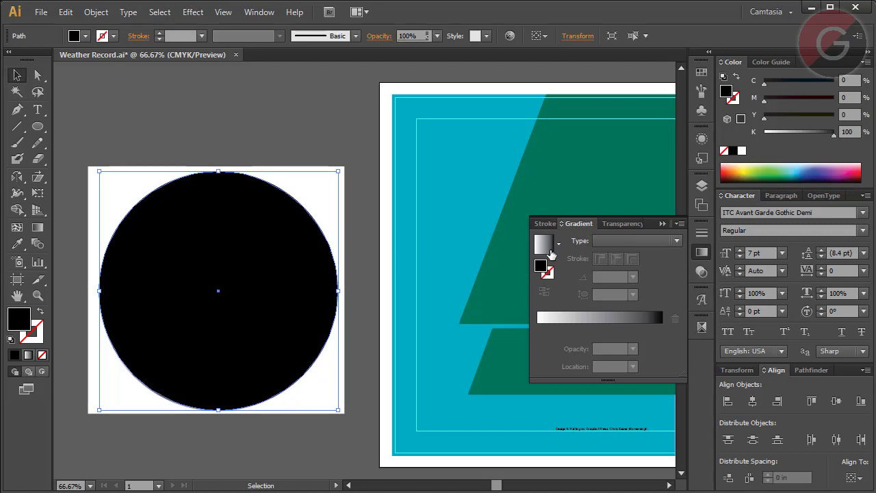
left_click(544, 245)
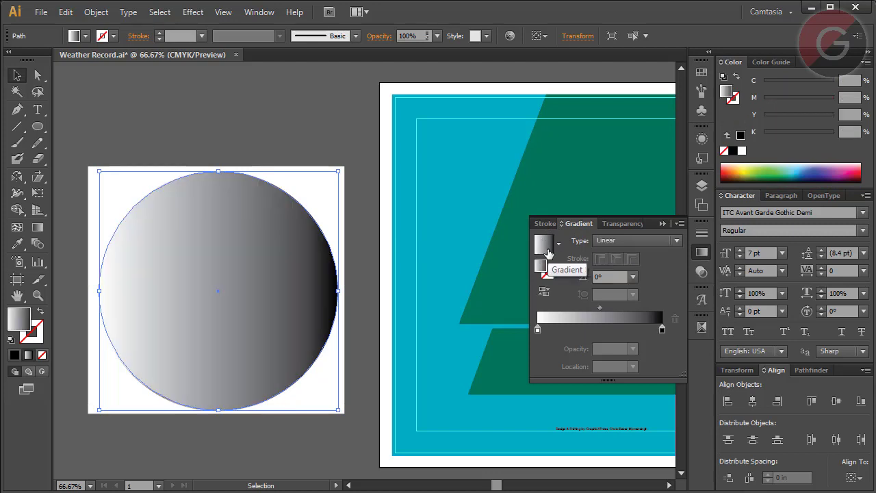
left_click(611, 242)
left_click(616, 268)
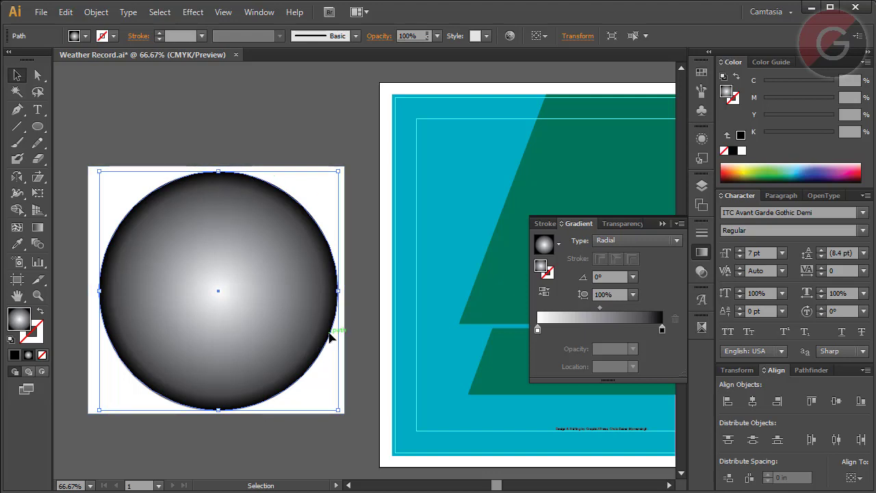
Select the gradient circle with the barometer, apply Make Opacity Mask, then reselect the masked image
left_click(176, 146)
left_click(221, 245)
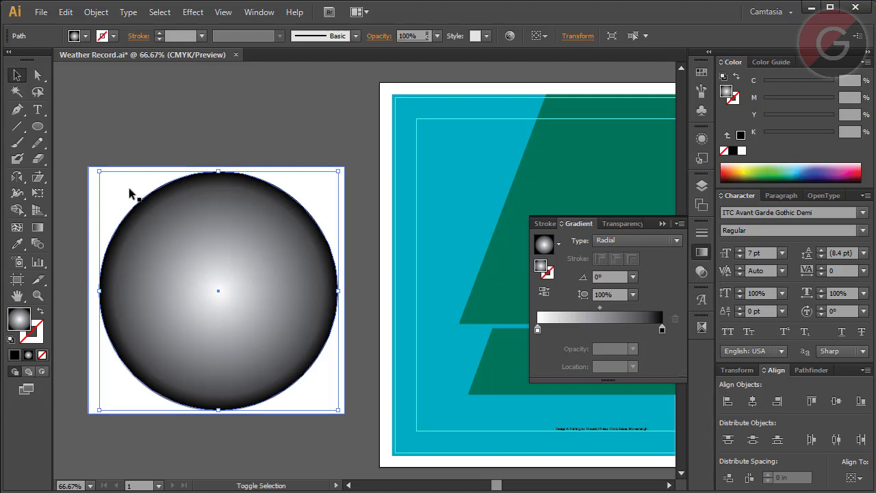
left_click(130, 194, "shift")
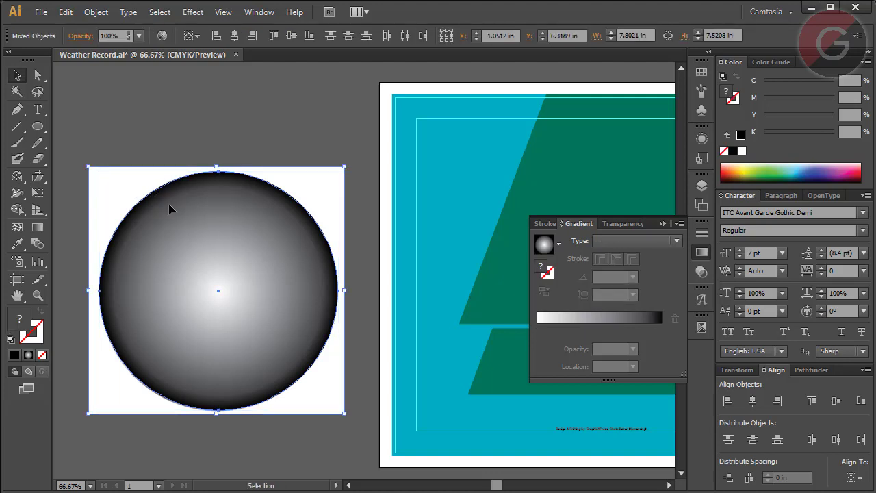
left_click(678, 224)
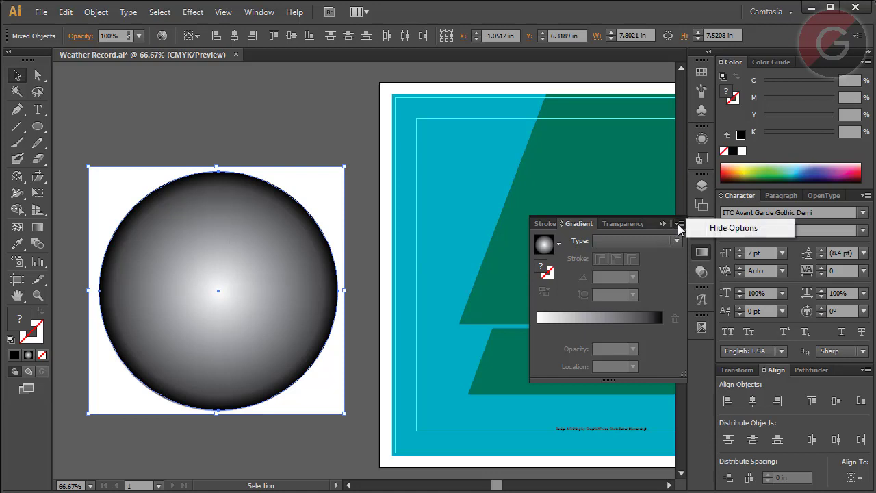
left_click(679, 226)
left_click(621, 223)
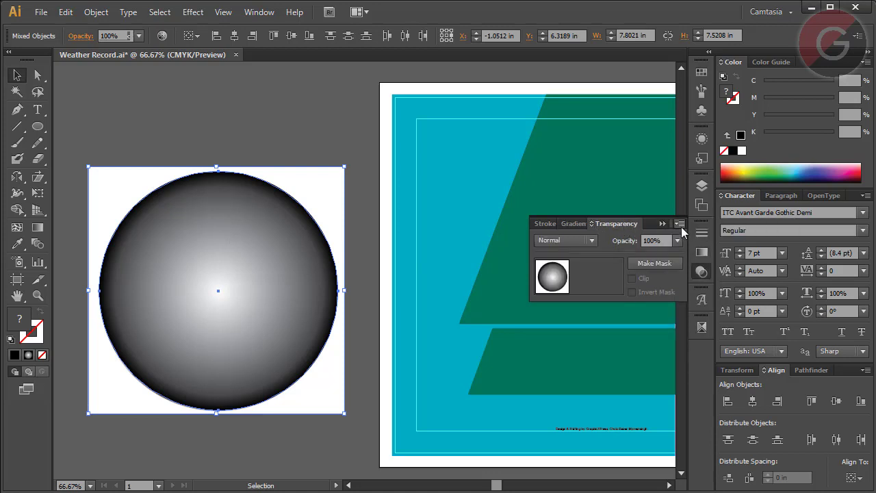
left_click(680, 224)
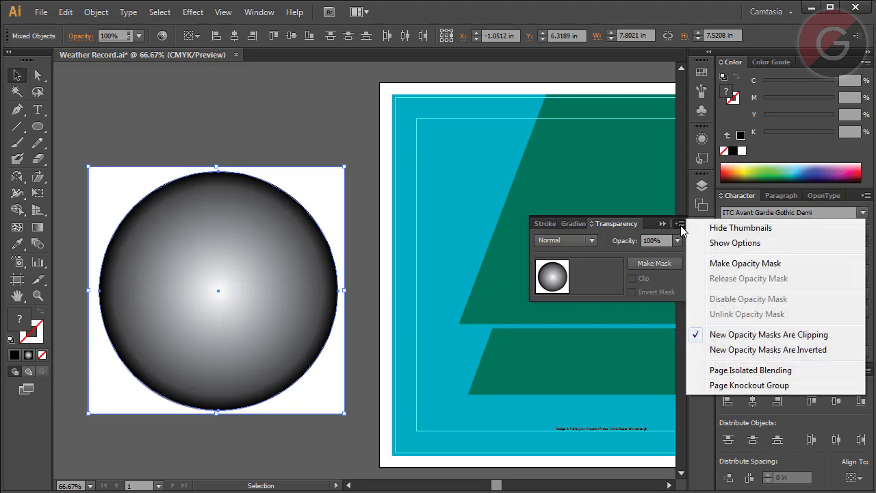
left_click(716, 263)
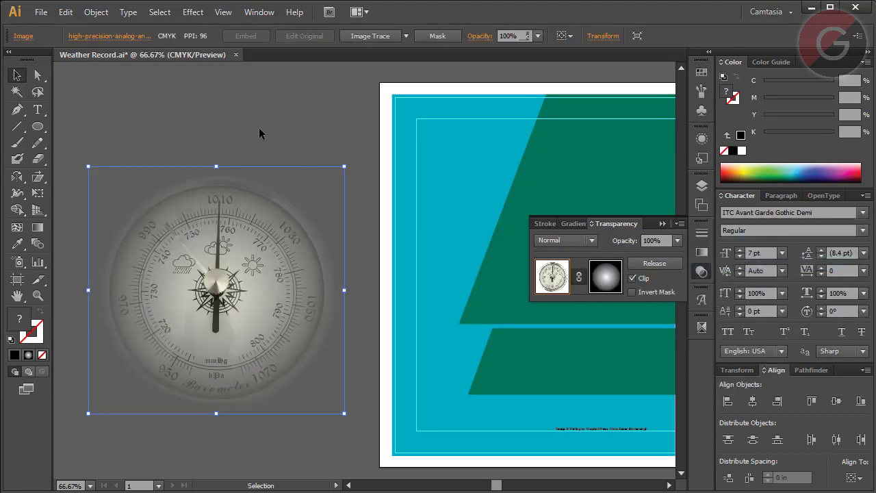
left_click(258, 126)
left_click(252, 248)
Drag the masked barometer onto the cover's green panels and scale it down proportionally
left_click(703, 276)
left_click(229, 94)
mouse_move(180, 280)
left_mouse_down()
mouse_move(537, 283)
mouse_move(208, 312)
left_mouse_up()
left_click(17, 295)
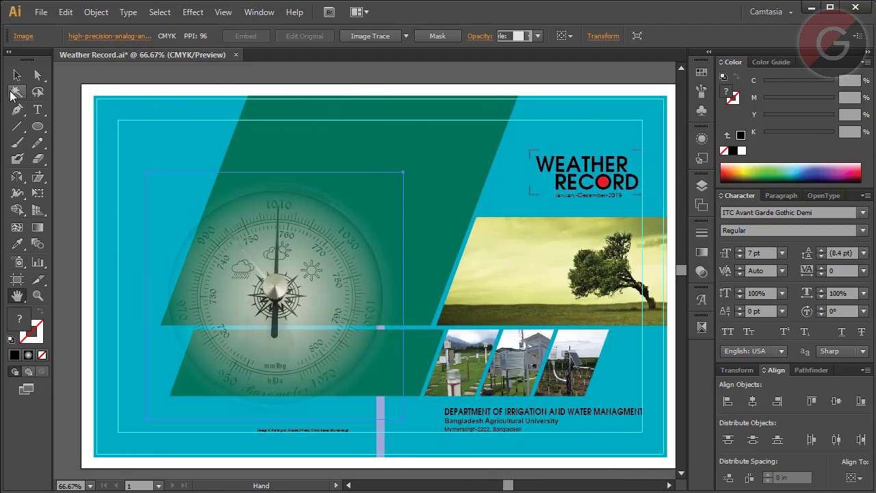
left_click(17, 75)
left_click_drag(403, 172, 299, 272)
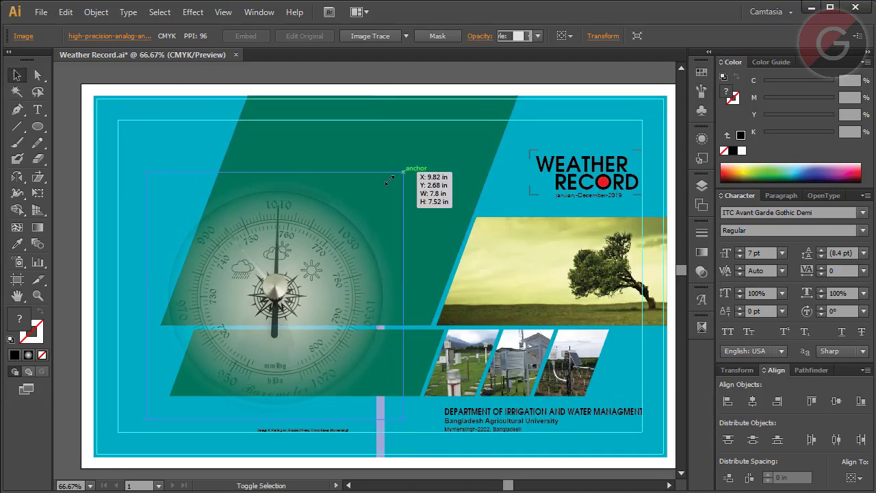
Fine-tune the barometer to about 4.17 × 4.02 in, straddling the gap between the left green panels
left_click_drag(234, 343, 242, 342)
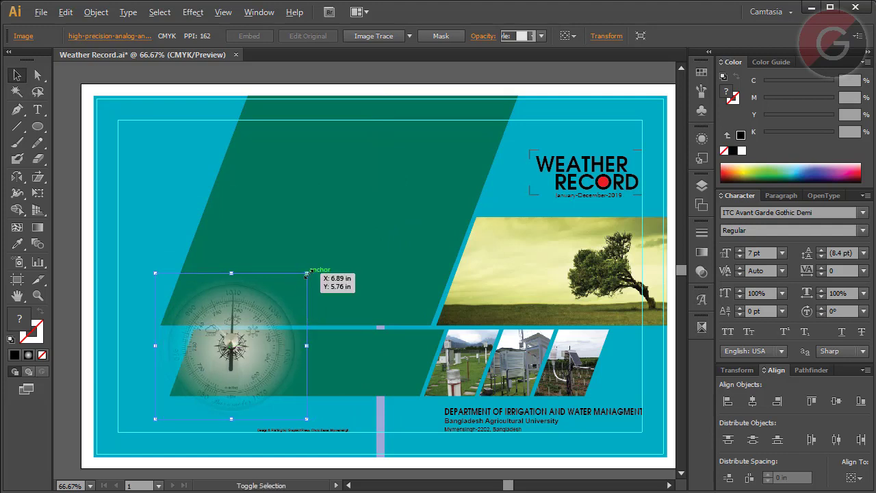
left_click_drag(307, 273, 296, 283)
left_click_drag(254, 333, 254, 306)
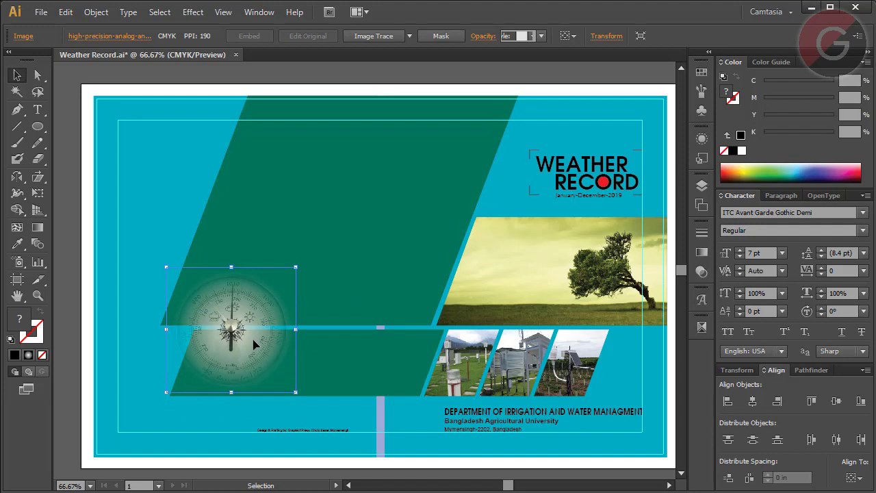
left_click_drag(254, 344, 297, 344)
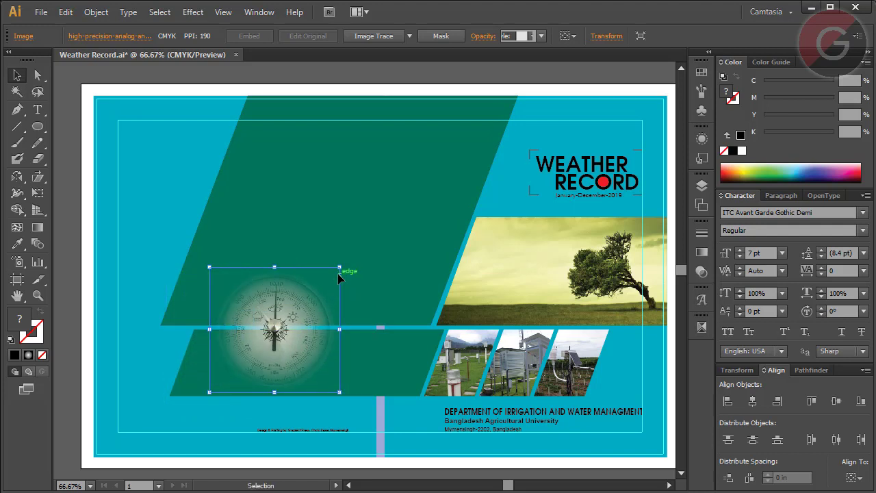
left_click_drag(340, 267, 345, 263)
key("Left")
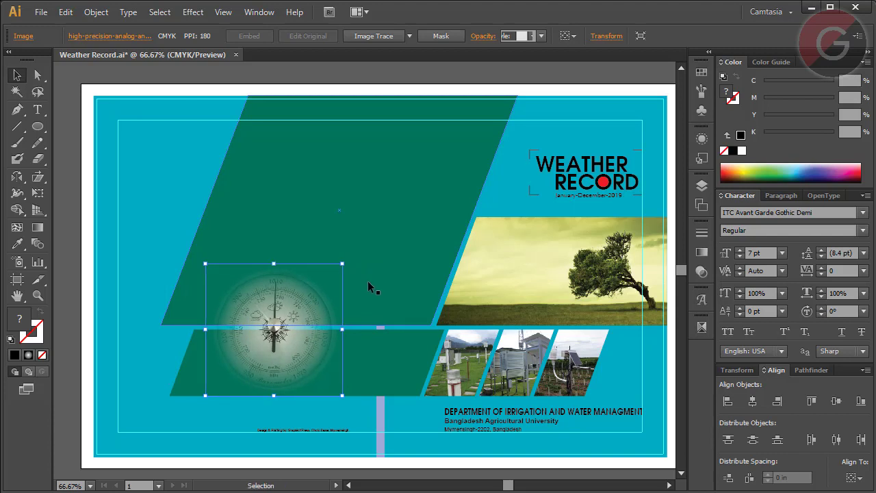
key("Left")
key("Left")
key("Left")
key("Left")
key("Left")
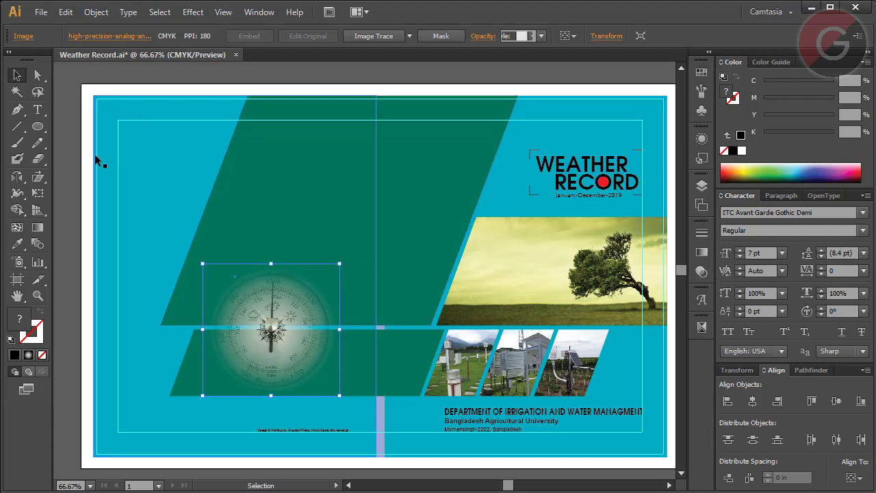
left_click(80, 176)
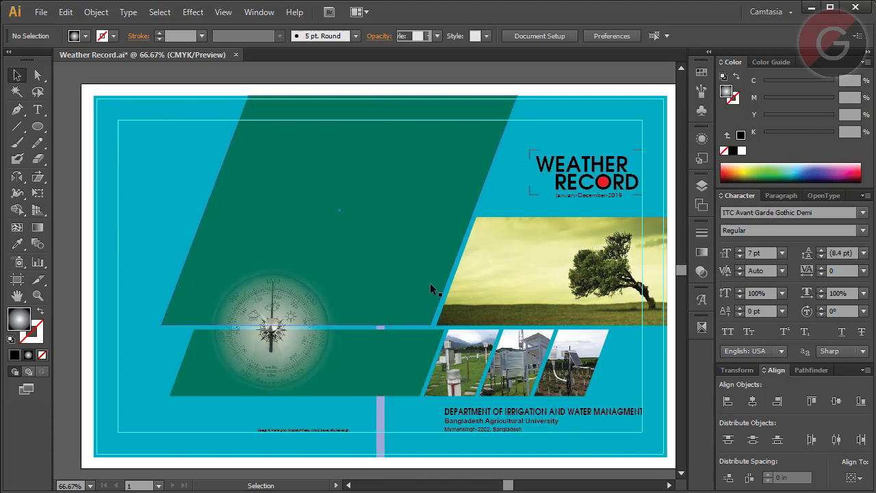
Recolour the upper parallelogram orange (C0 M40 Y75) and shift the lower one to teal (M0, Y57)
left_click_drag(429, 283, 418, 285)
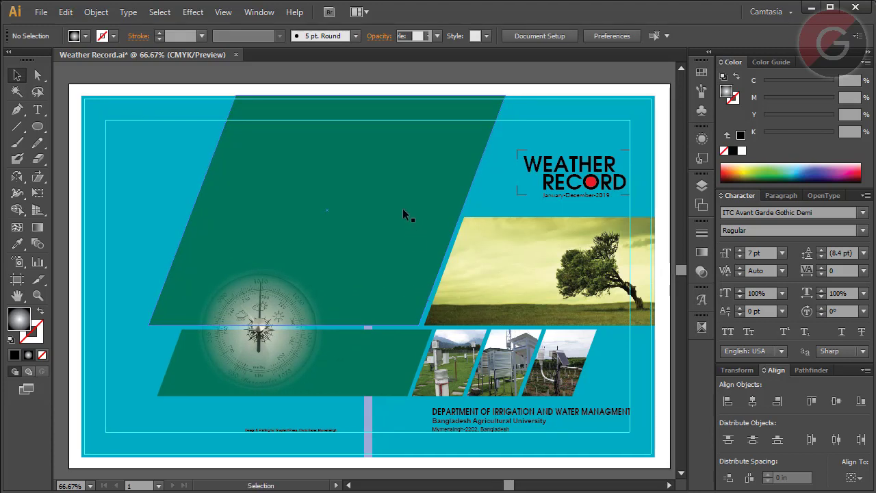
left_click(430, 159)
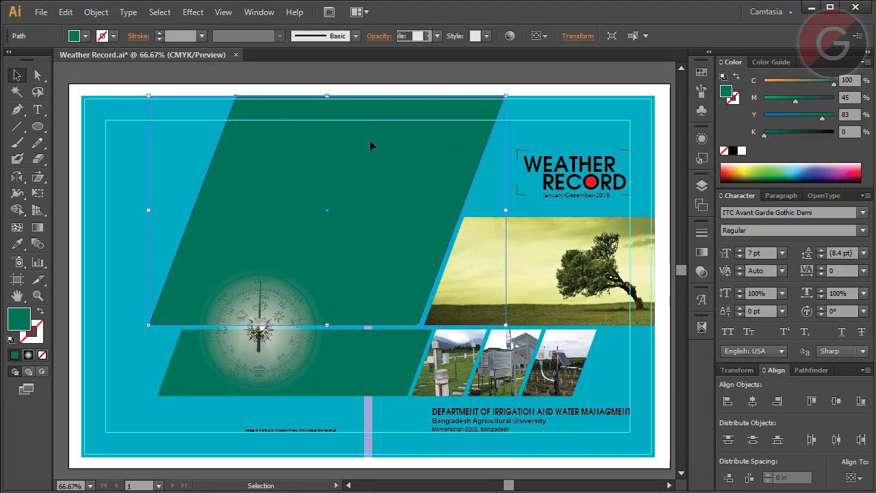
left_click(848, 80)
type("0")
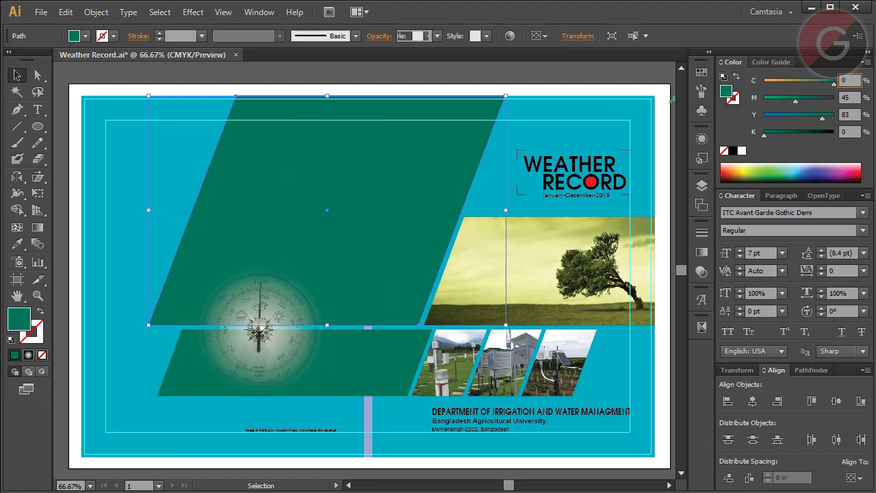
key("Tab")
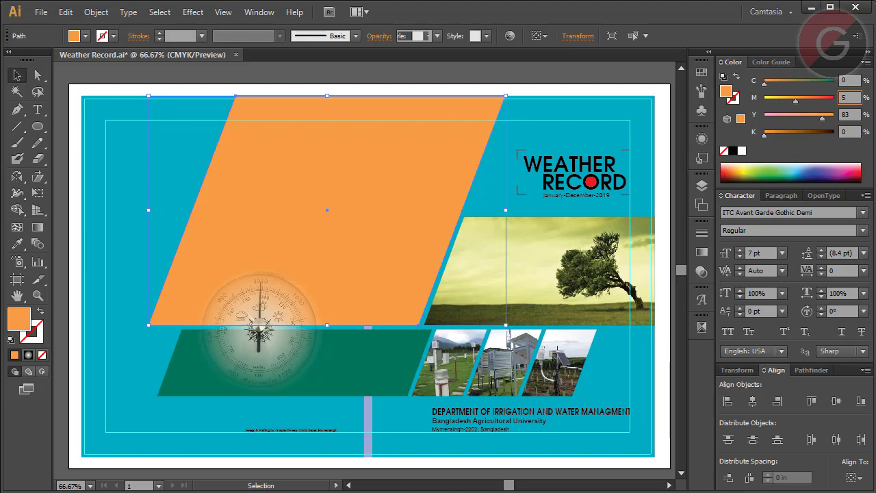
type("40")
key("Tab")
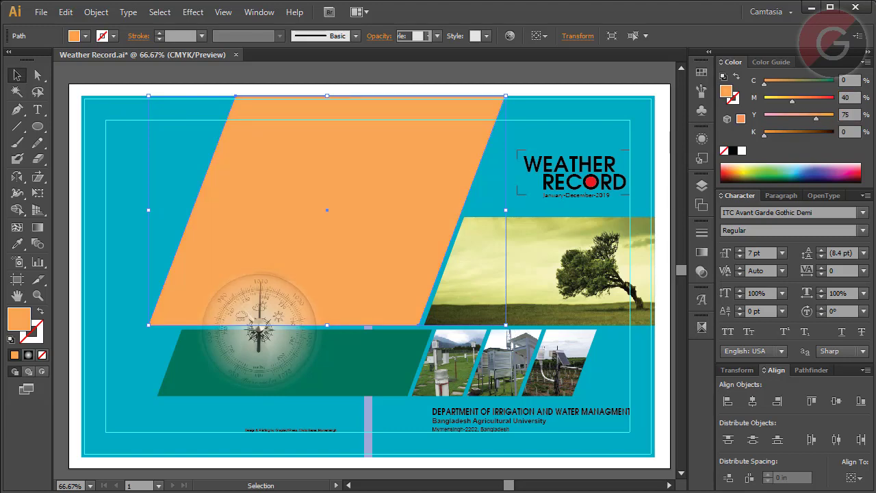
key("Return")
left_click(379, 357)
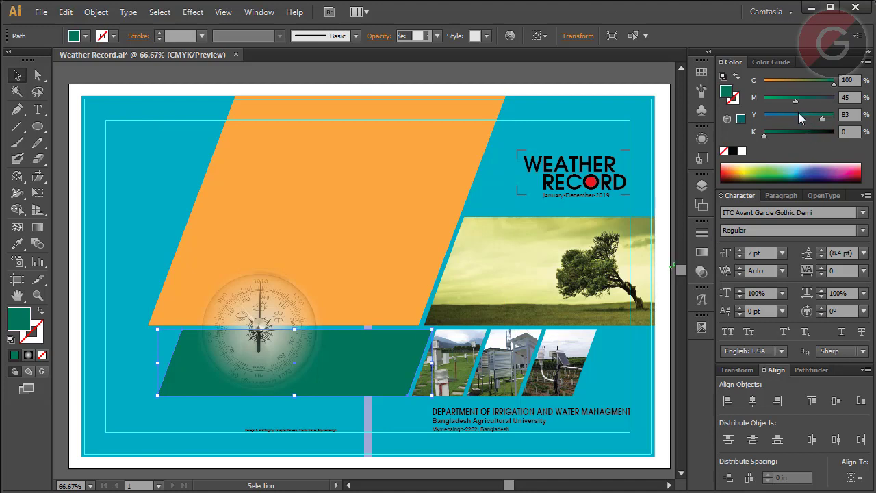
mouse_move(803, 121)
left_mouse_down()
mouse_move(798, 109)
mouse_move(763, 98)
mouse_move(805, 118)
left_mouse_up()
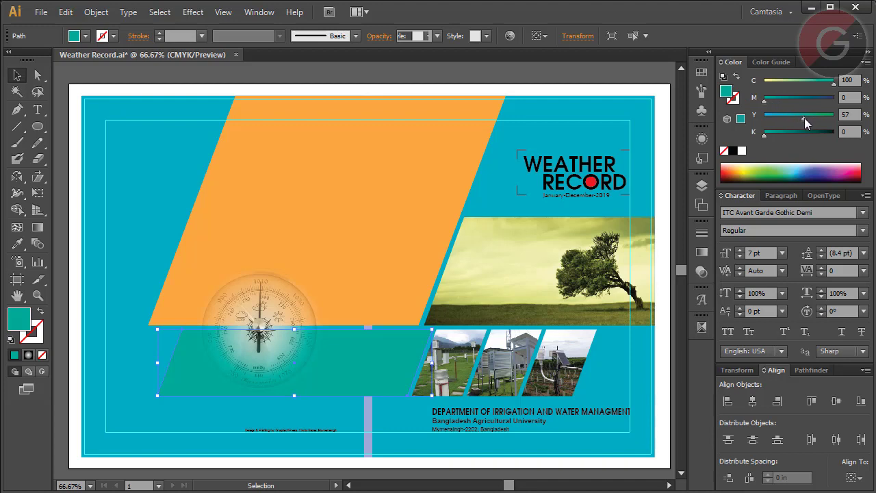
Unlock all locked objects on the cover via the Object menu
left_click(524, 95)
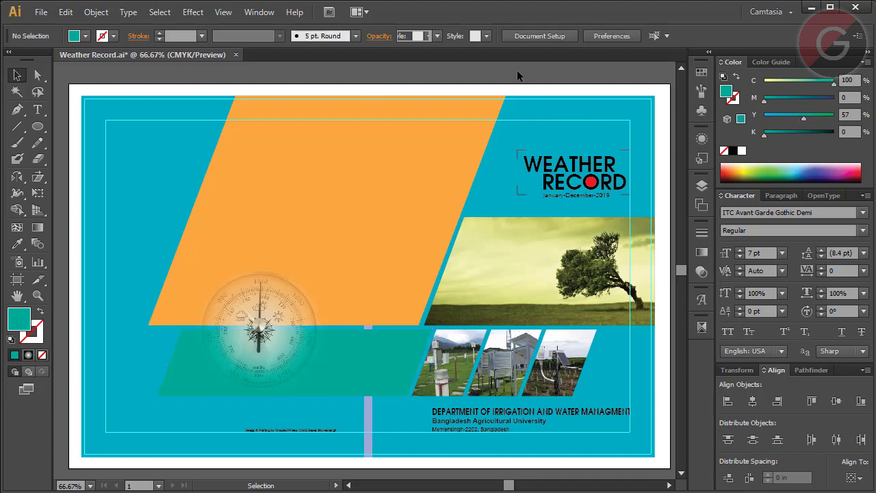
left_click_drag(413, 370, 408, 369)
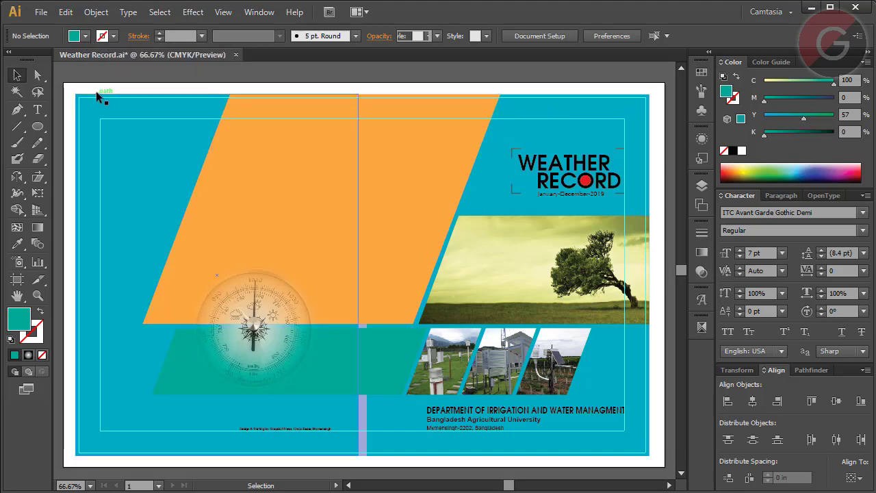
left_click(158, 114)
left_click(579, 115)
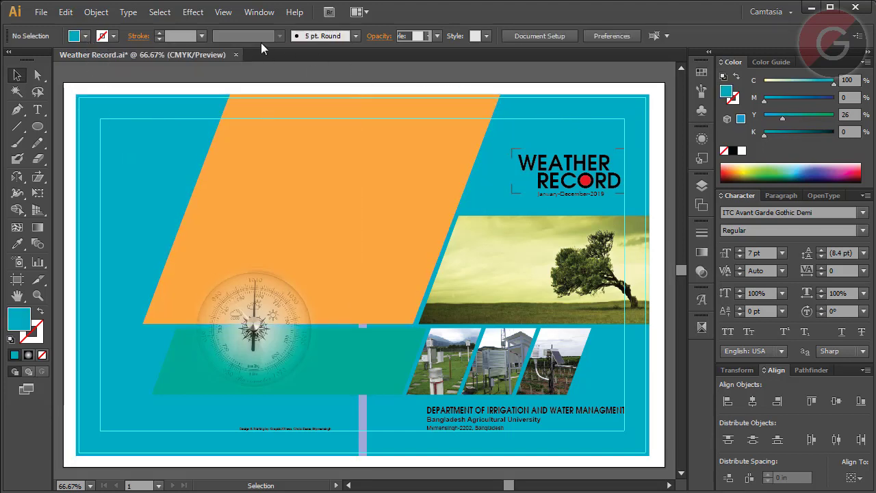
left_click(105, 15)
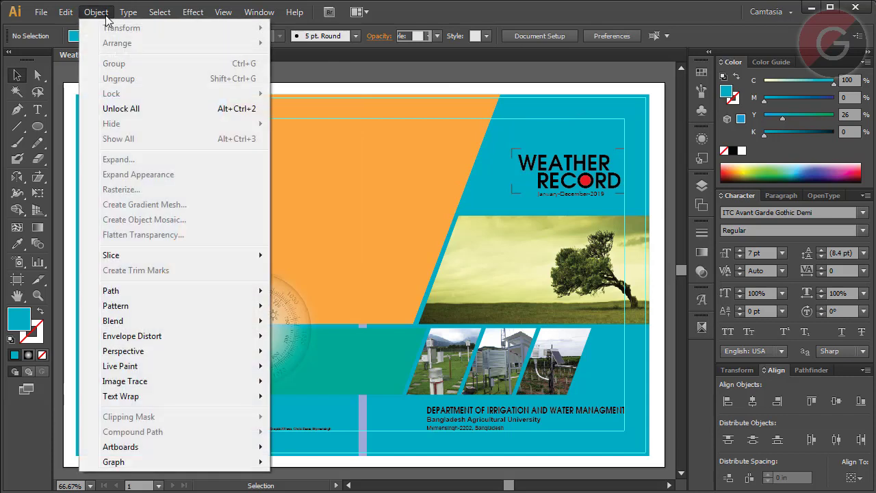
left_click(117, 111)
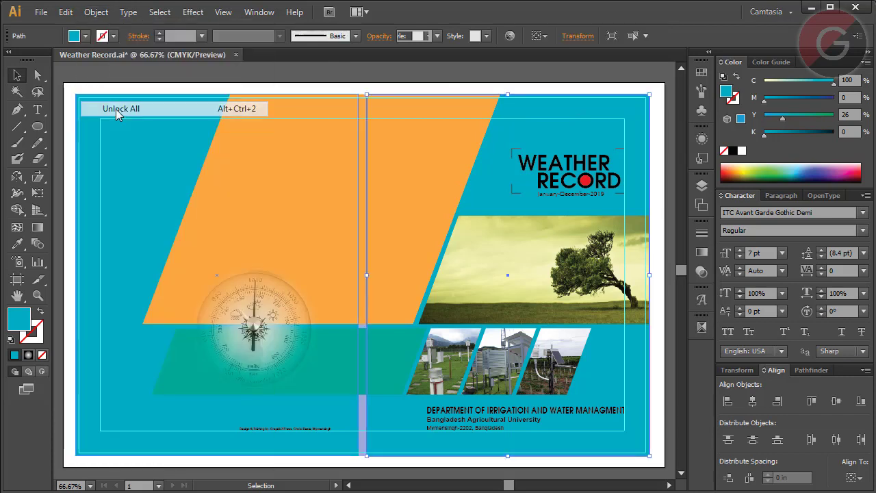
Select both background panels, fill them white, and deselect
left_click(379, 466)
left_click(376, 439)
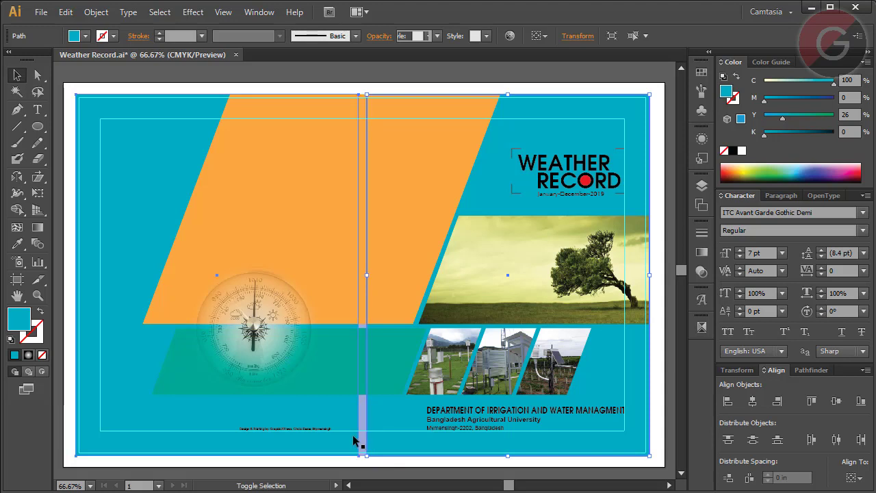
left_click(362, 442, "shift")
left_click(362, 441, "shift")
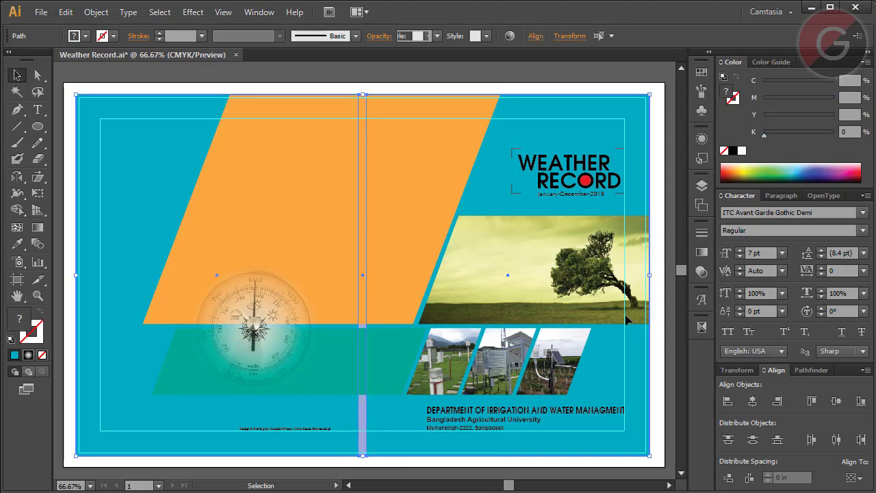
left_click(742, 151)
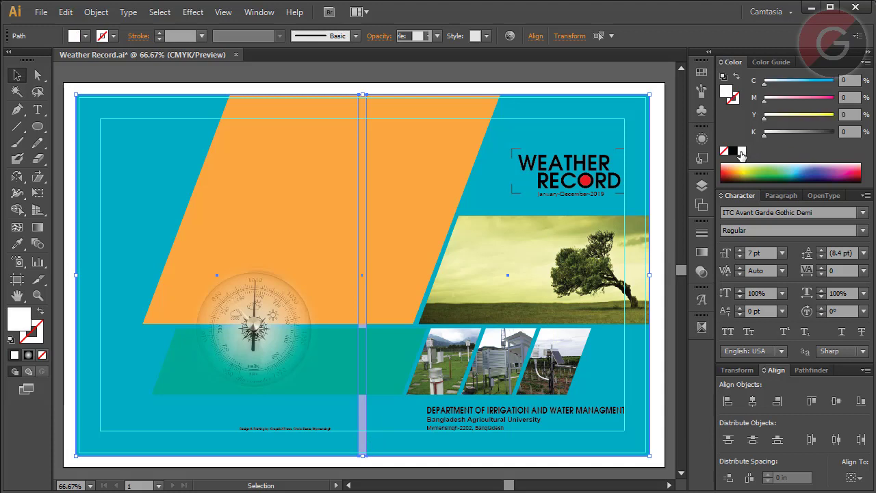
left_click(401, 83)
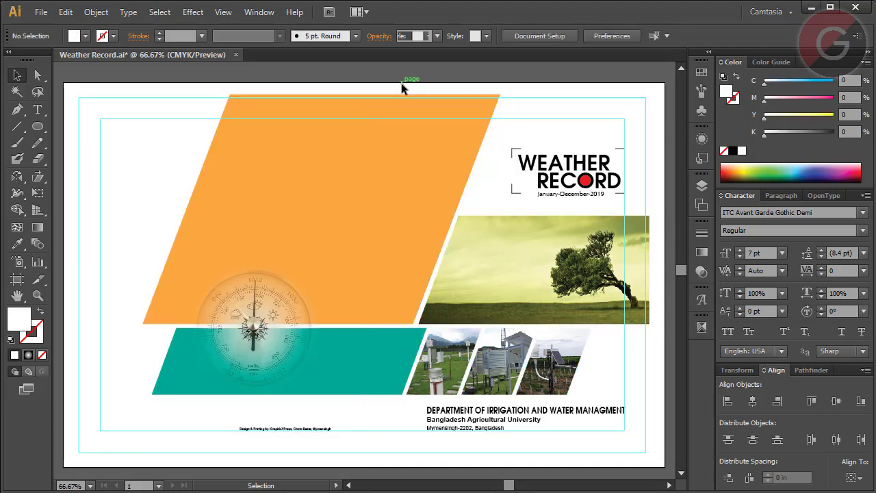
Select the tree photo with Direct Selection, then copy and paste a duplicate onto the cover
left_click(38, 76)
left_click(523, 274)
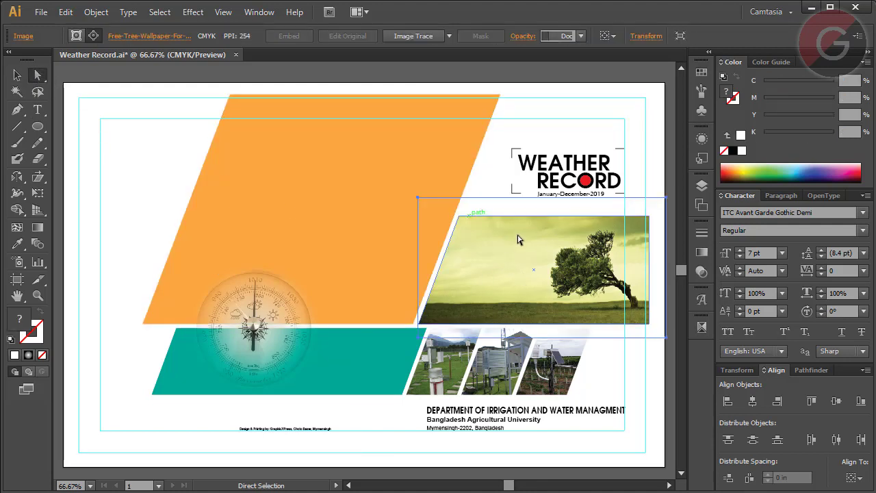
left_click(66, 12)
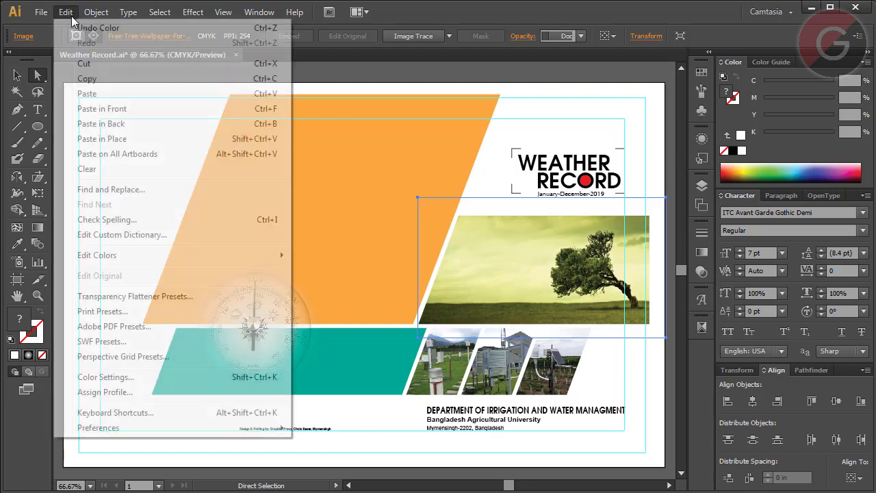
left_click(87, 79)
left_click(66, 12)
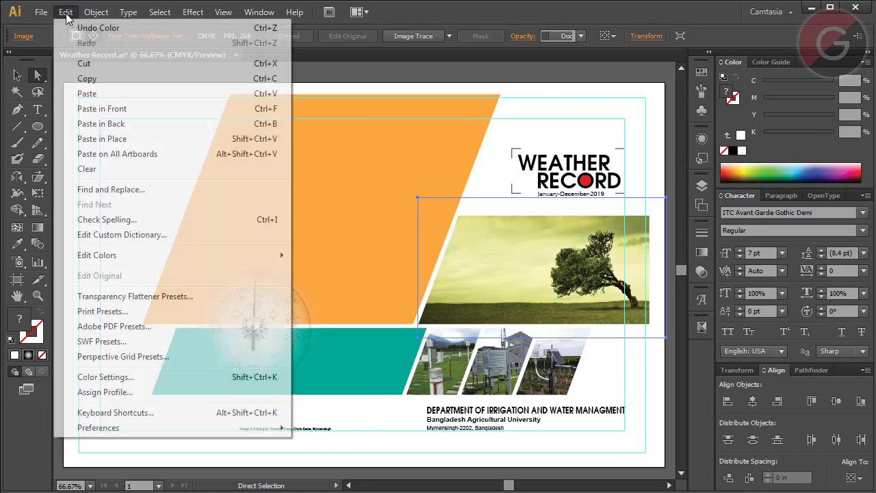
left_click(86, 96)
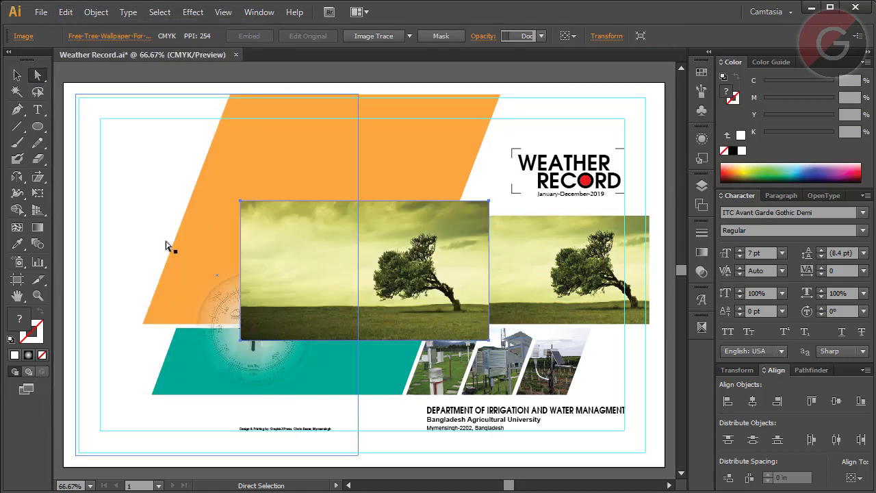
Mirror the pasted tree photo horizontally with the Reflect tool and enlarge it across the cover
left_click_drag(344, 254, 316, 238)
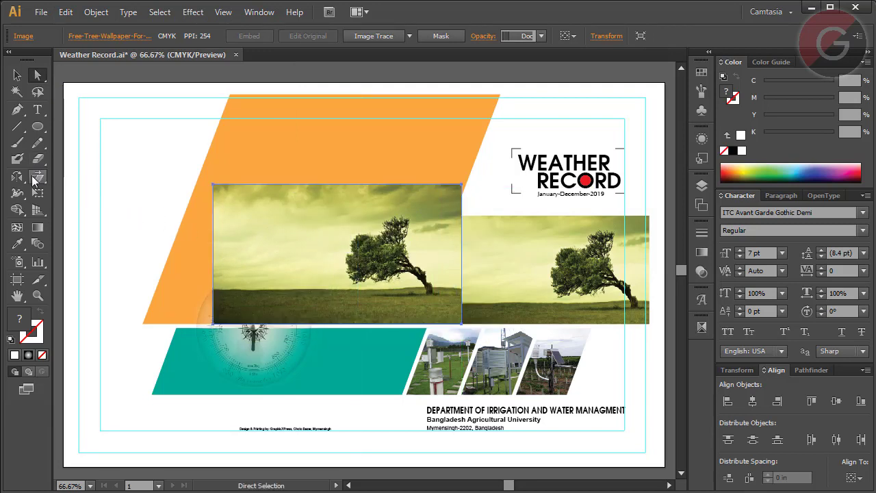
left_click(37, 179)
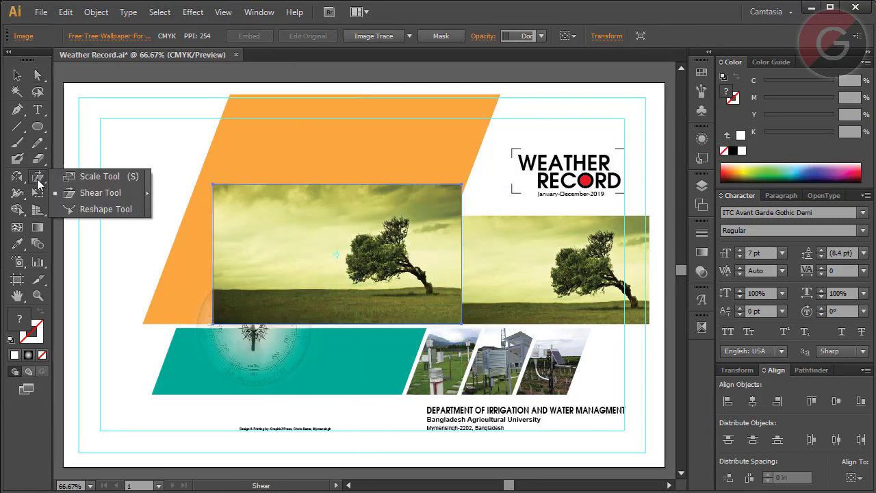
left_click(17, 177, "alt")
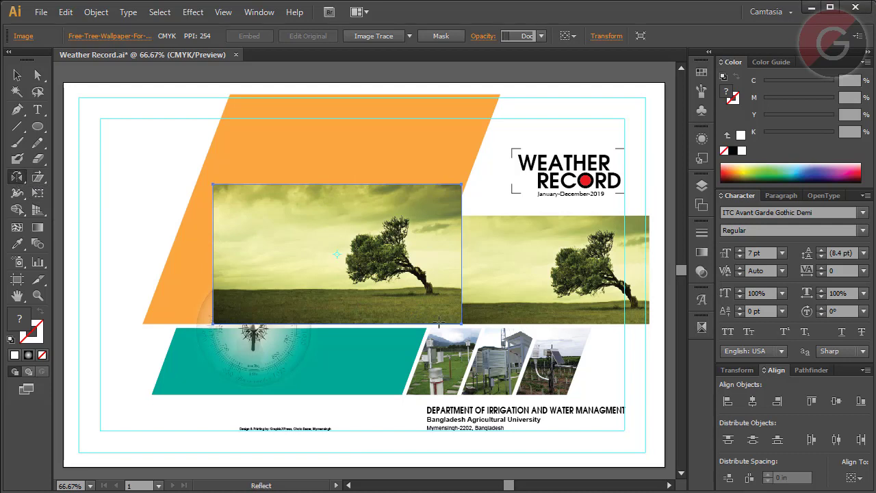
left_click_drag(439, 321, 176, 297)
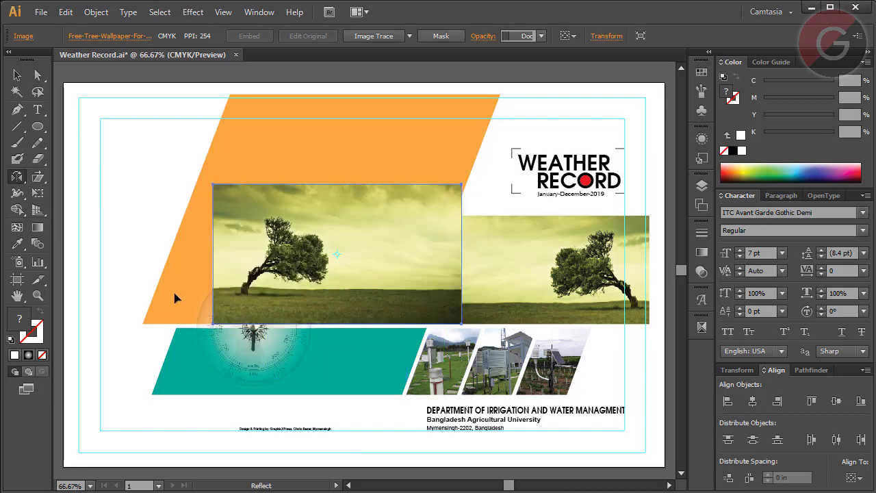
left_click(17, 75)
mouse_move(462, 183)
left_mouse_down()
mouse_move(491, 177)
mouse_move(563, 127)
left_mouse_up()
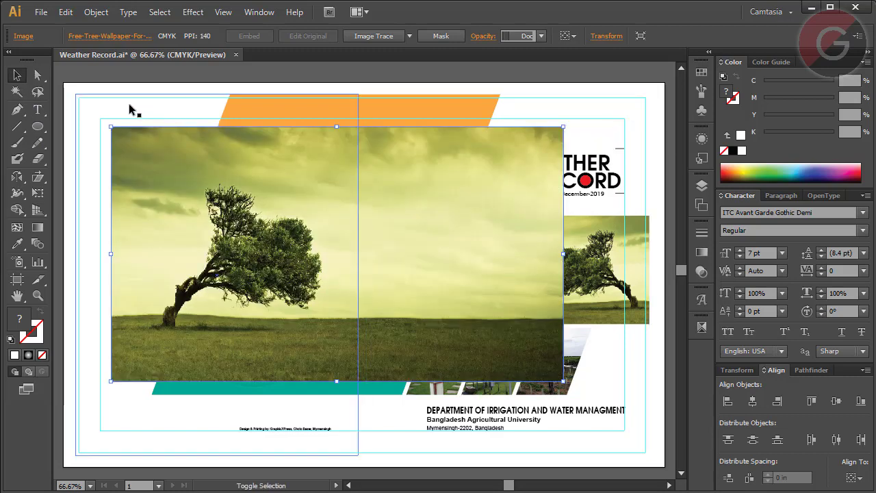
Align the tree photo's top and left edges with the left background panel
left_click_drag(144, 184, 144, 218)
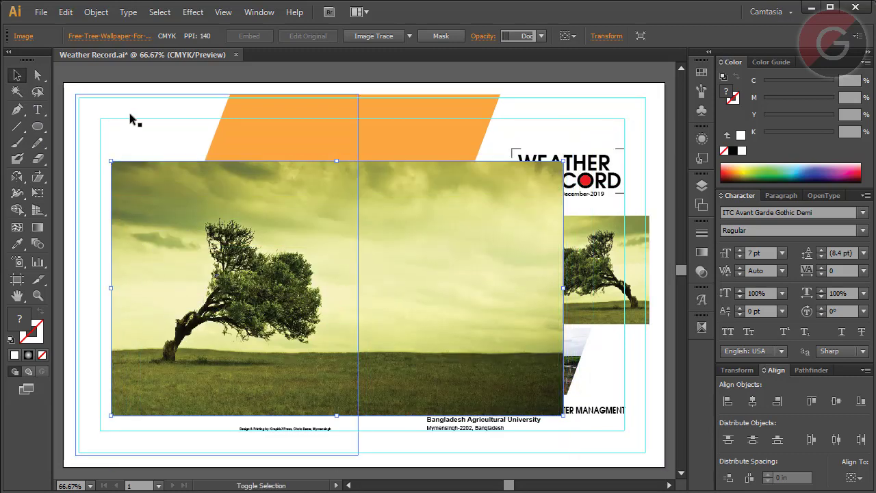
left_click(128, 108, "shift")
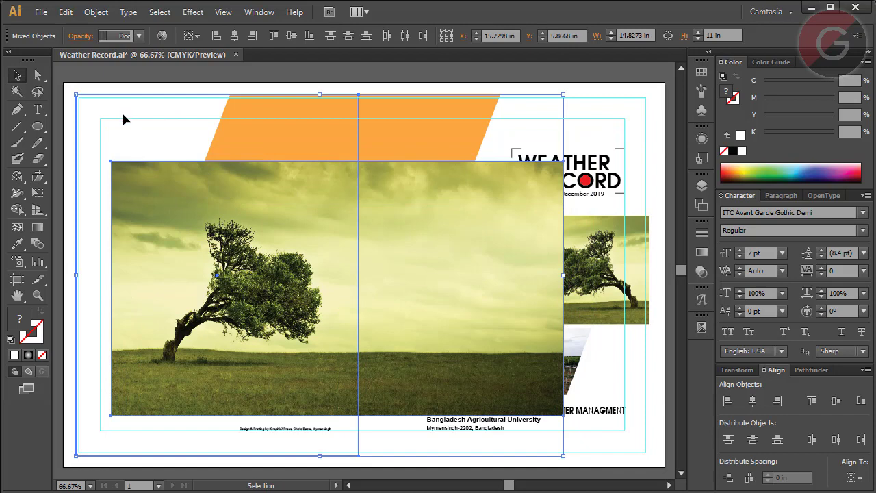
left_click(811, 401)
left_click(728, 401)
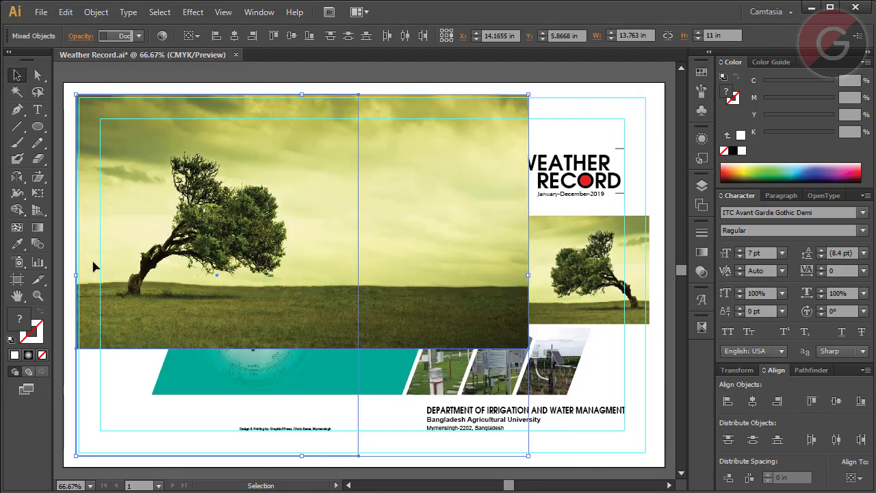
Stretch the tree photo to the full 11 in height and shift it left past the edge
left_click(66, 342)
left_click(255, 304)
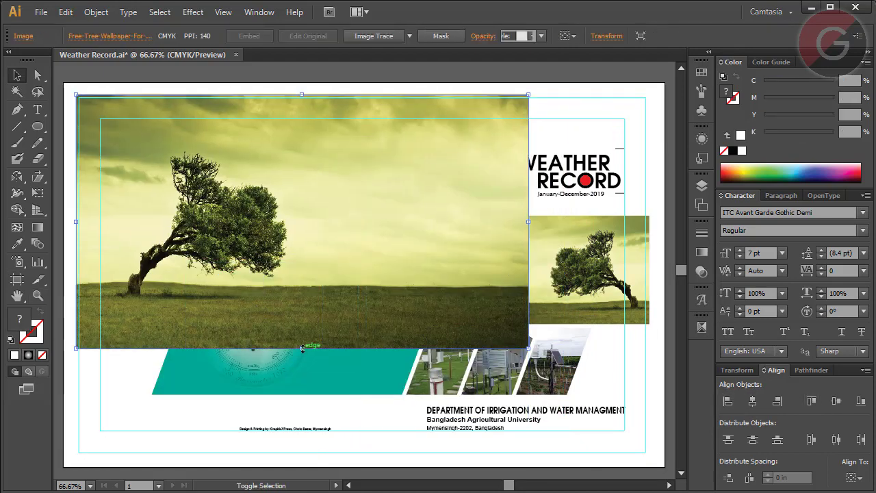
left_click_drag(302, 348, 312, 454)
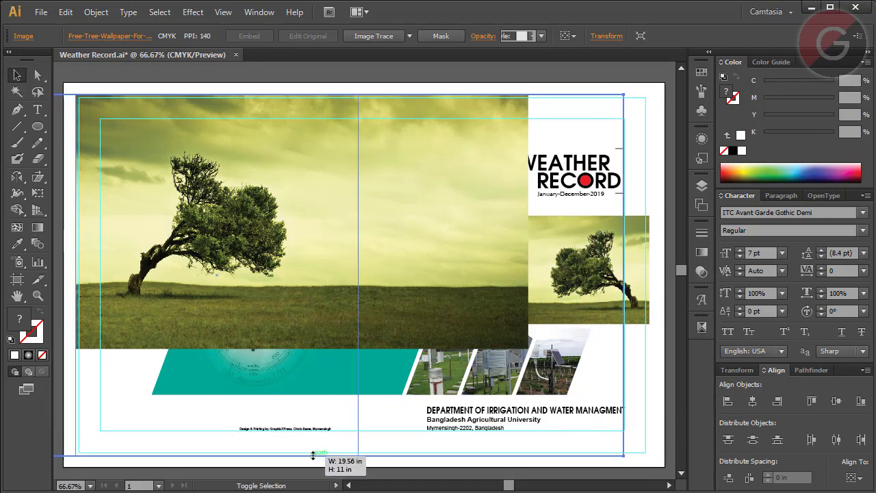
left_click_drag(313, 454, 304, 456)
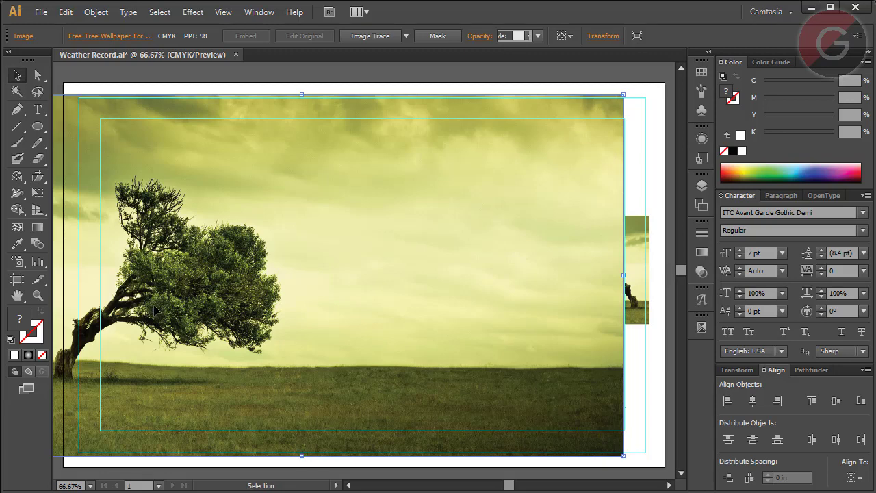
left_click_drag(272, 310, 231, 315)
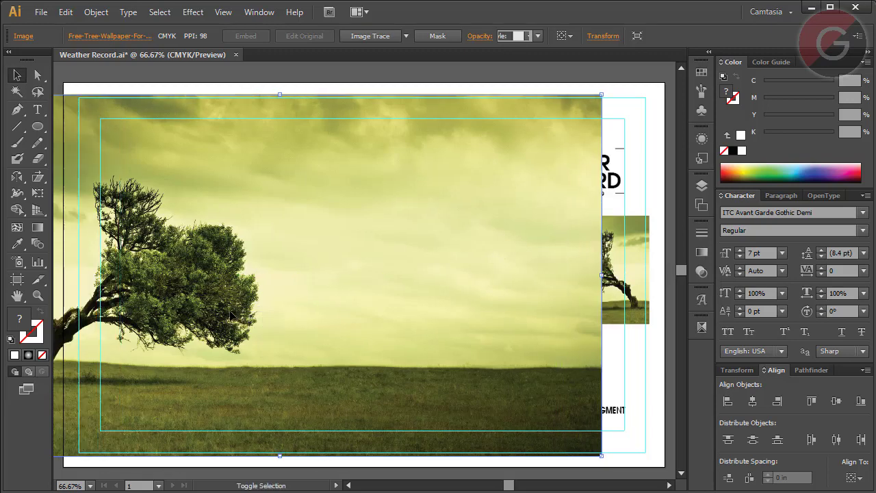
left_click_drag(231, 314, 237, 317)
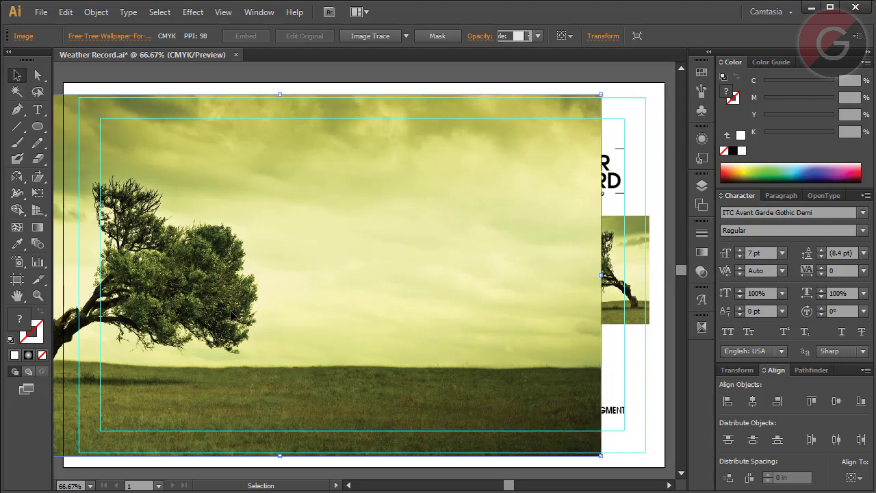
Send the tree photo to the back, then send both white panels behind it
right_click(248, 139)
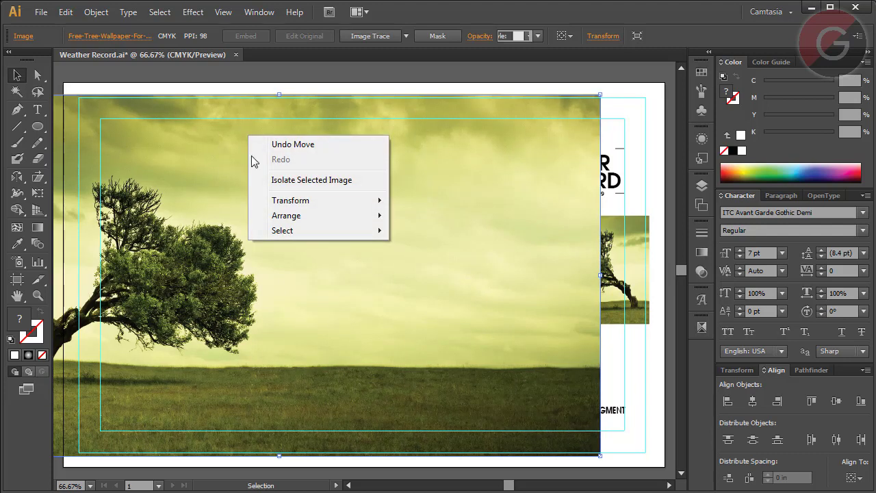
mouse_move(286, 215)
left_click(451, 262)
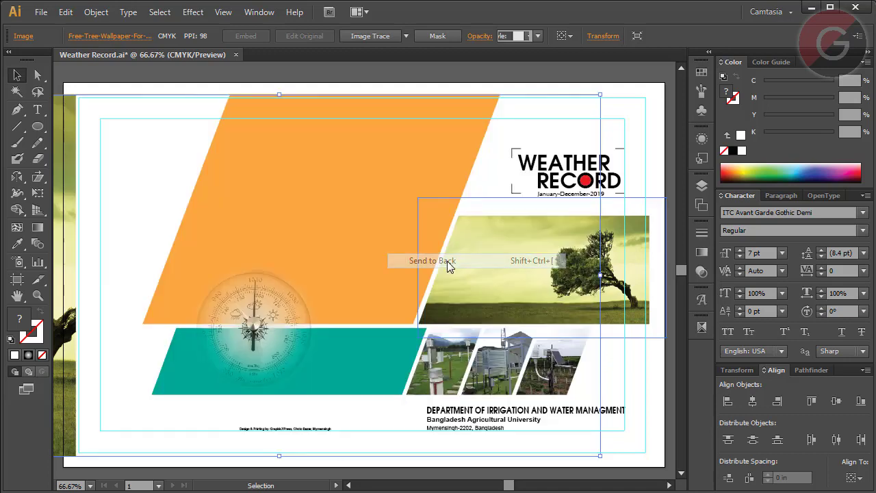
left_click(146, 143)
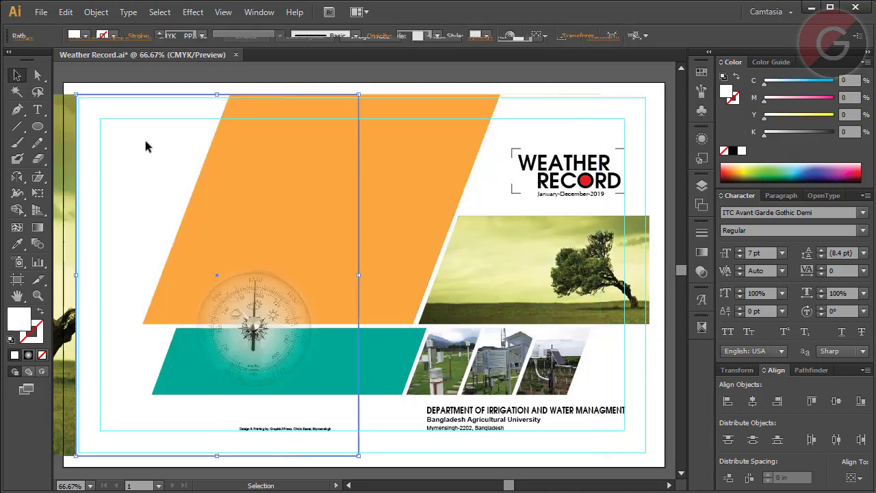
left_click(541, 121, "shift")
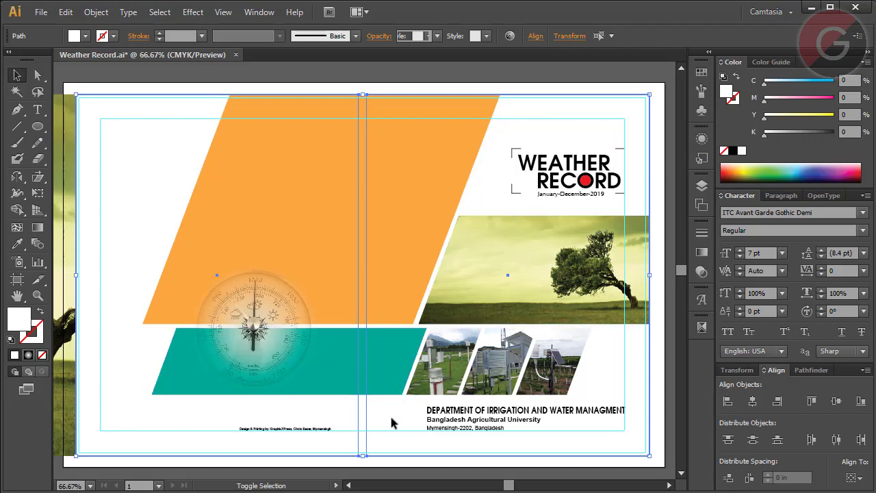
right_click(361, 431)
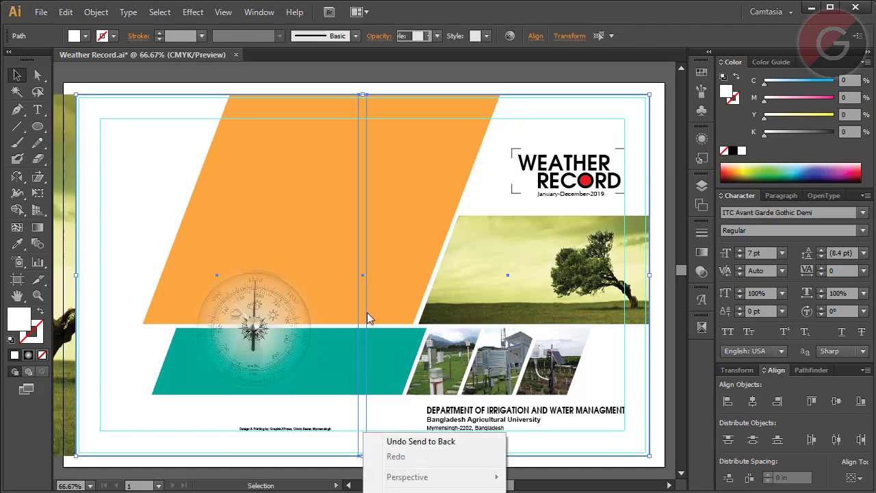
right_click(343, 104)
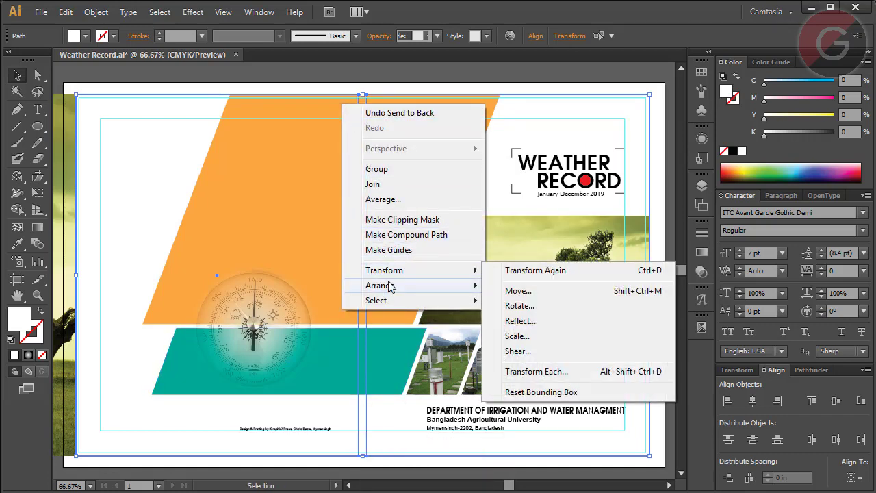
mouse_move(384, 285)
left_click(524, 331)
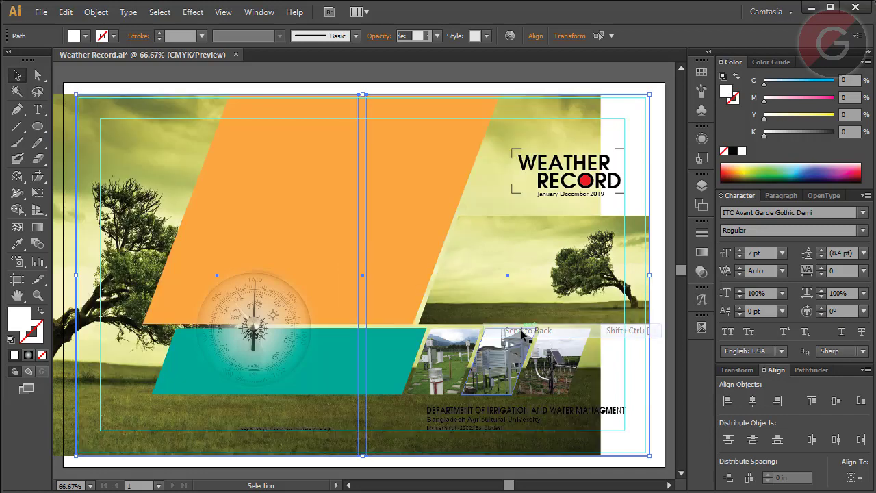
Reselect the background photo and left white panel, leaving only the left panel selected
left_click(198, 75)
left_click(182, 169)
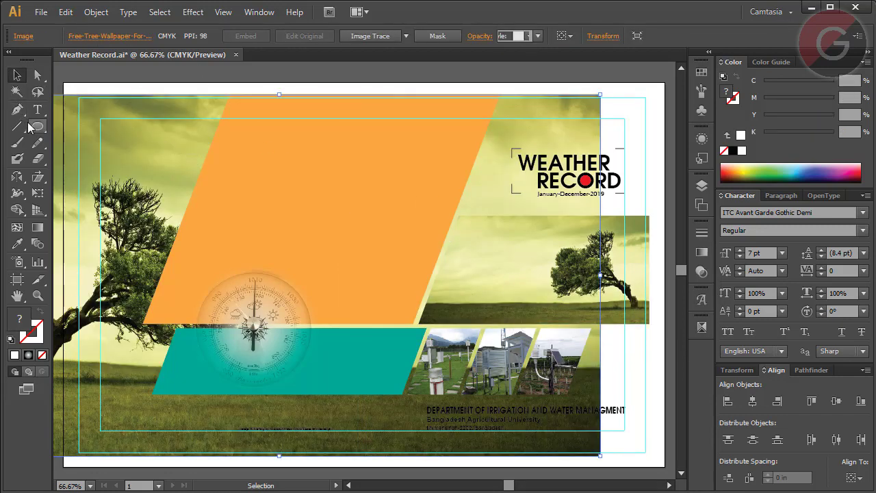
left_click(81, 89)
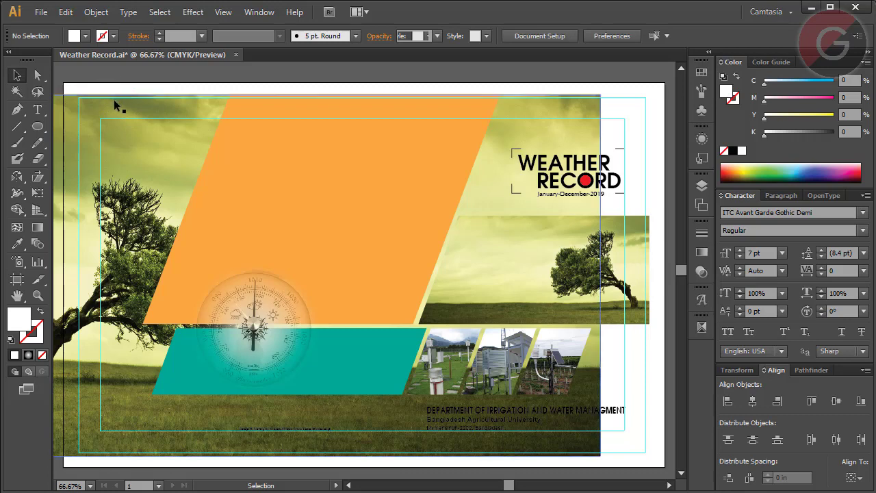
left_click_drag(128, 120, 129, 131)
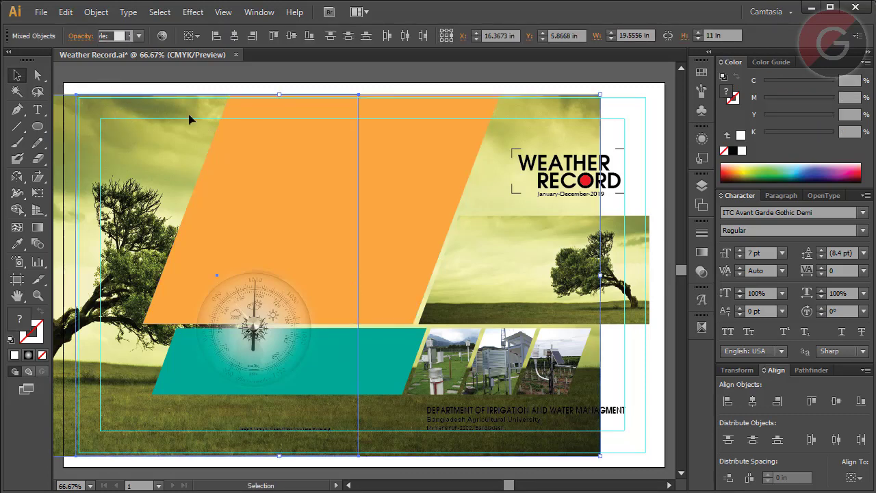
left_click(65, 106, "shift")
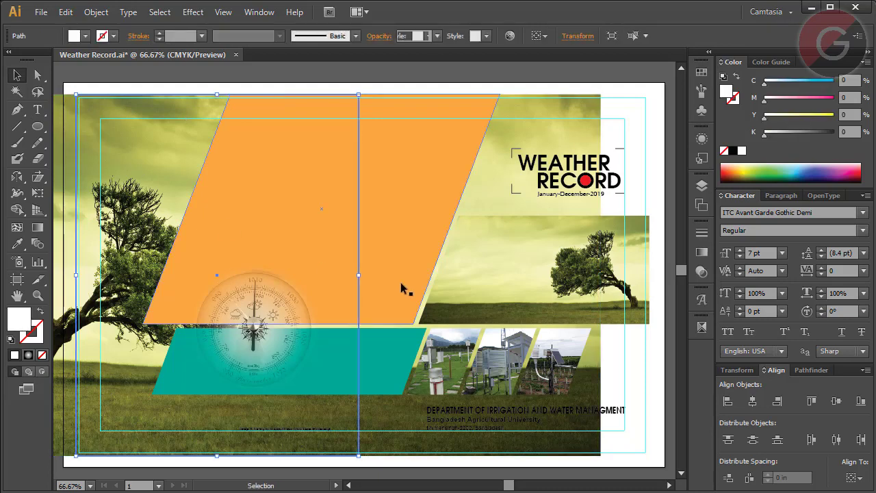
left_click(65, 13)
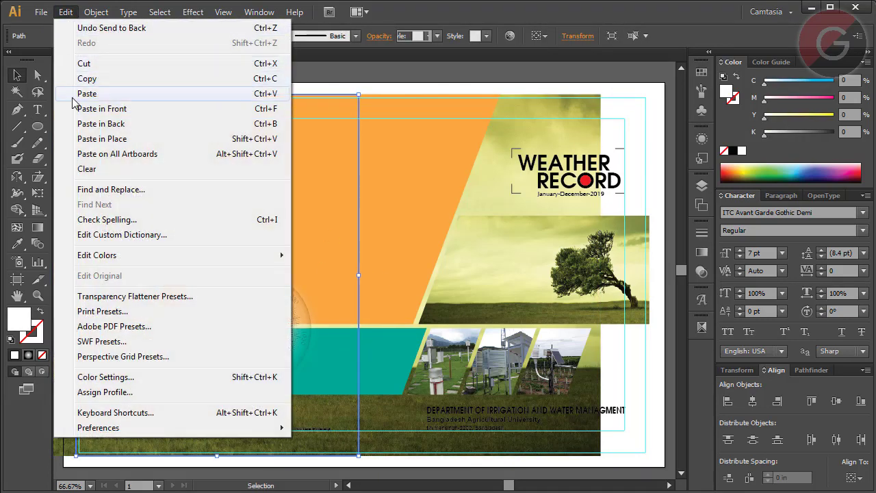
Paste the white rectangle in front, bring it to front, and stretch it across the cover
left_click(135, 115)
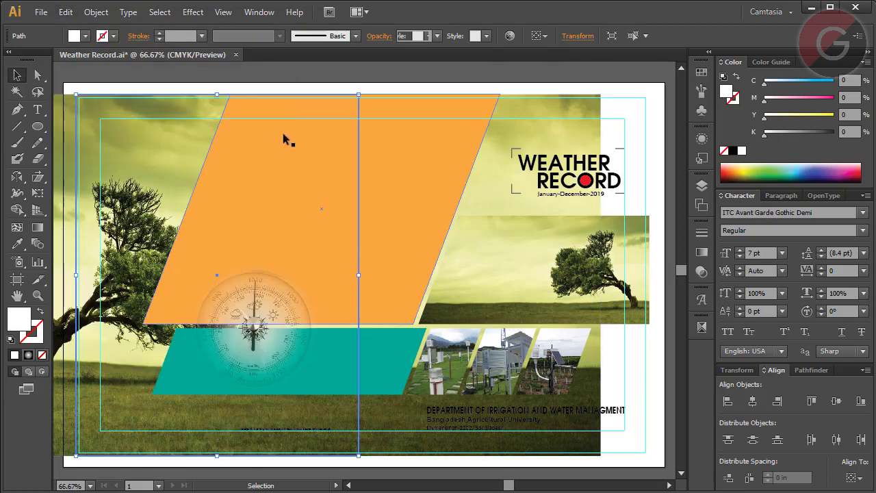
right_click(269, 101)
mouse_move(307, 298)
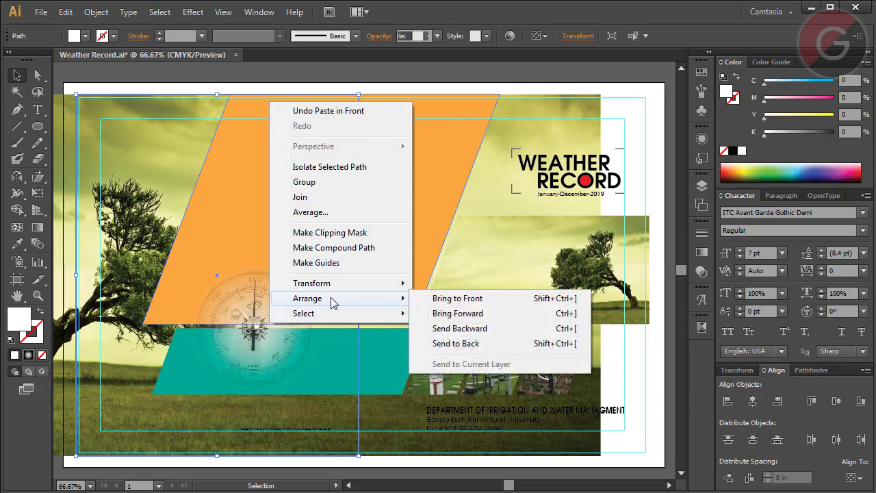
left_click(457, 298)
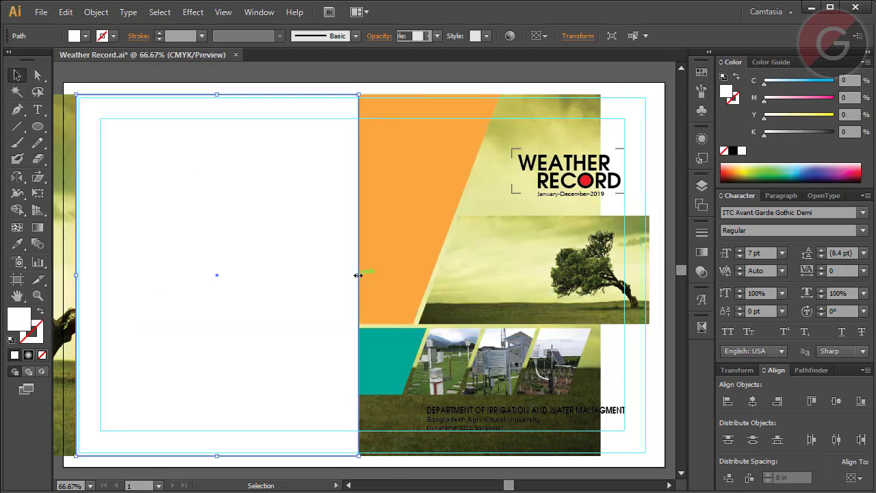
mouse_move(359, 275)
left_mouse_down()
mouse_move(603, 267)
mouse_move(605, 134)
left_mouse_up()
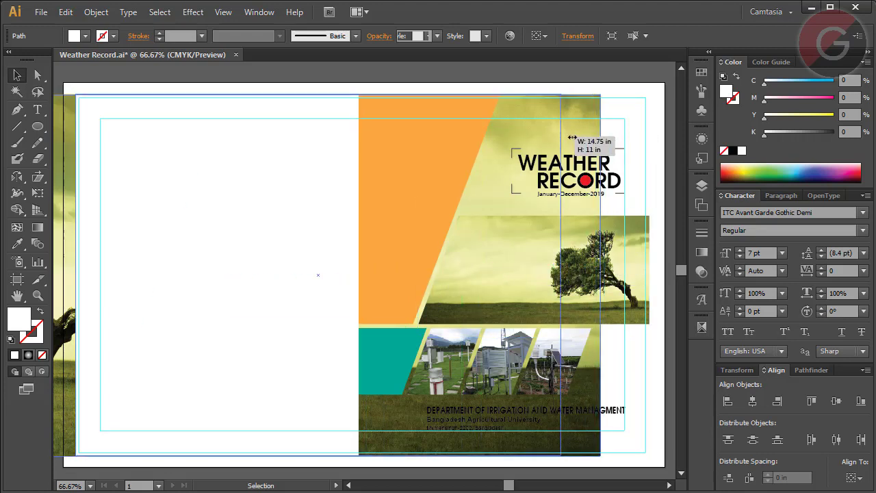
left_click_drag(604, 134, 600, 138)
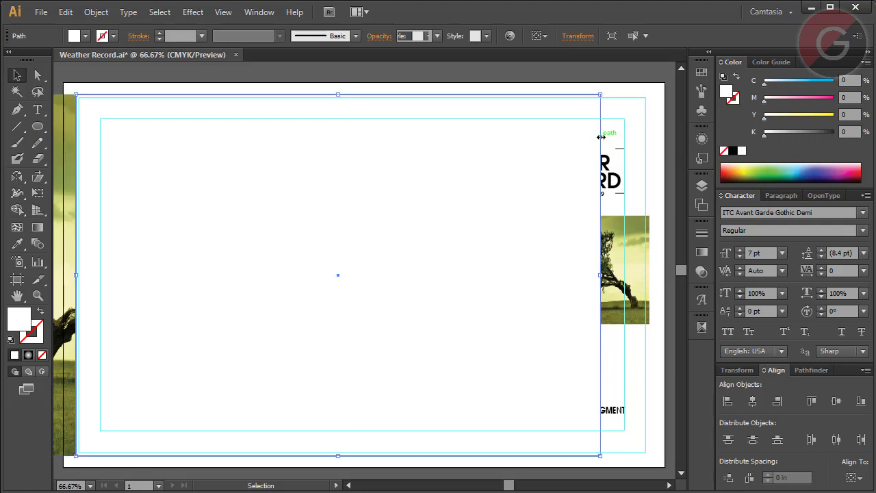
Fill the front rectangle with a linear white-to-black gradient
left_click(702, 252)
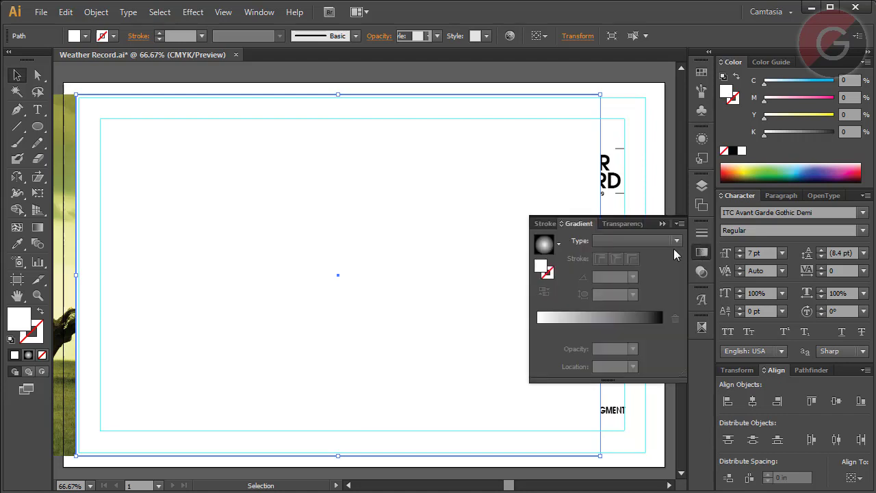
left_click(543, 245)
left_click(630, 241)
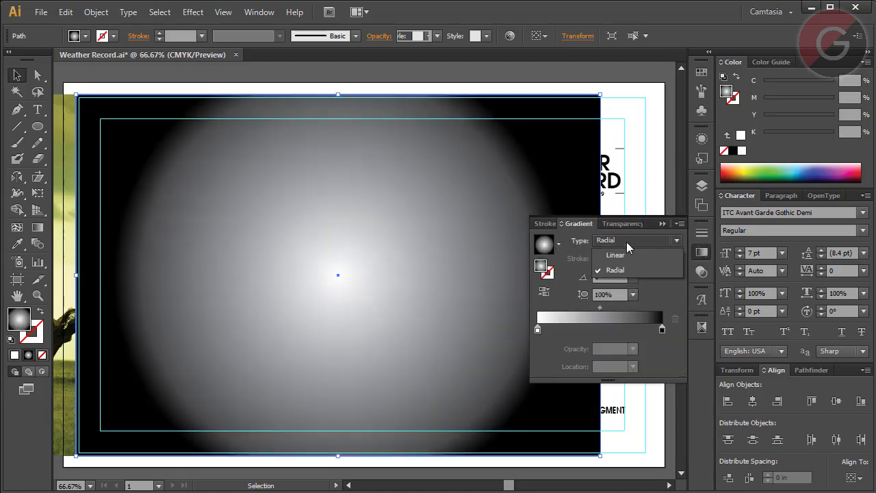
left_click(609, 252)
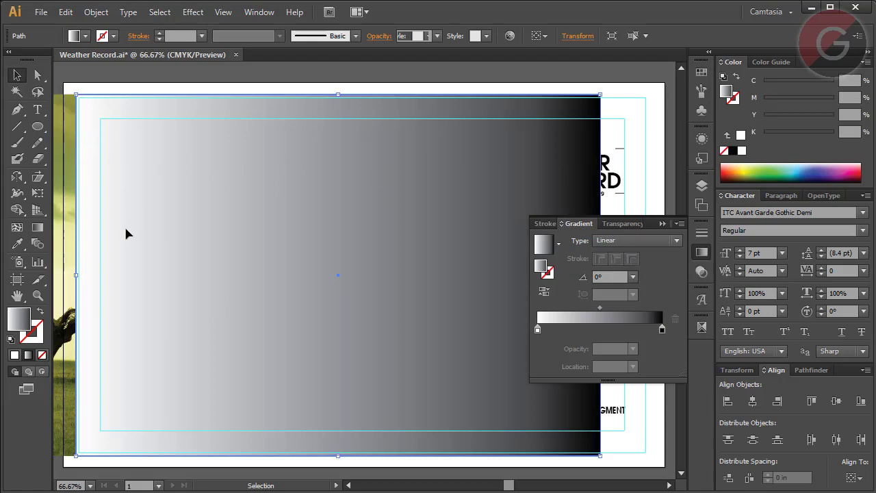
Add the tree photo to the selection and bring up the Transparency panel options
left_click(17, 295)
left_click_drag(102, 278, 227, 276)
left_click(17, 76)
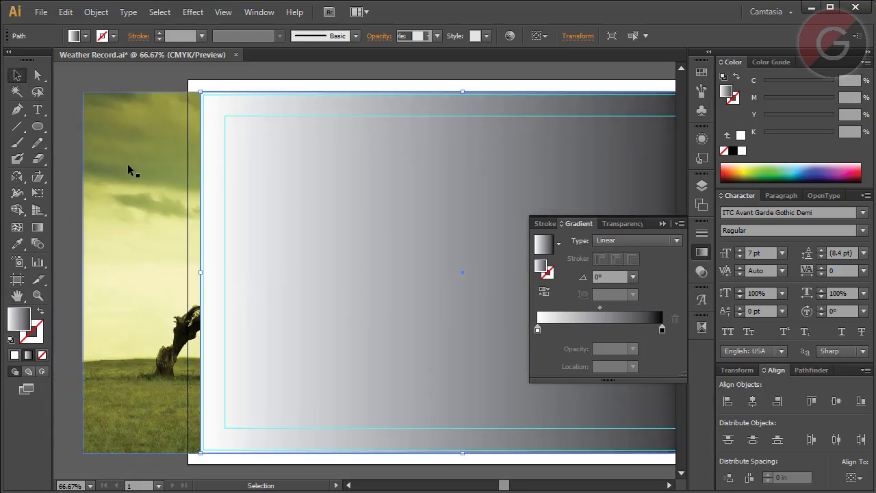
left_click(128, 168, "shift")
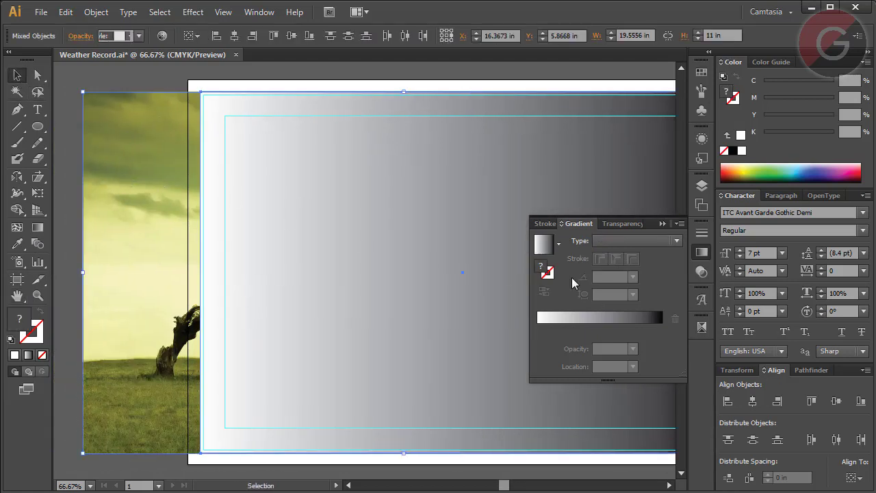
left_click(680, 225)
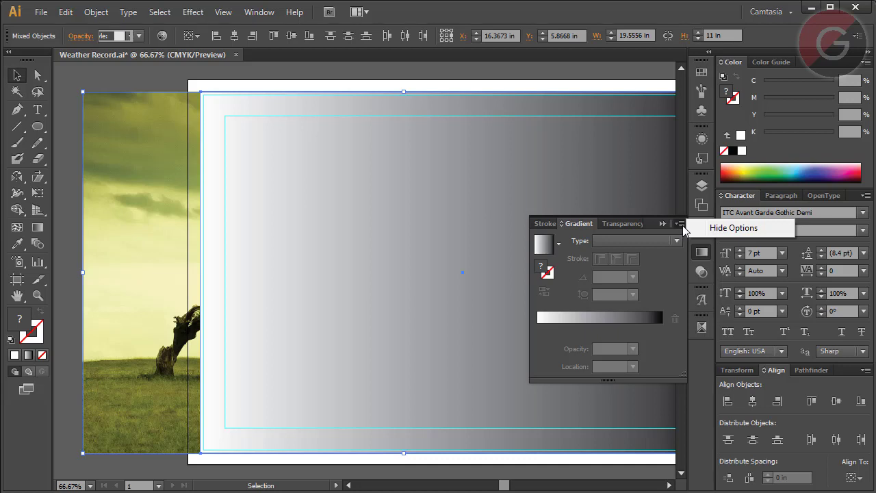
left_click(624, 226)
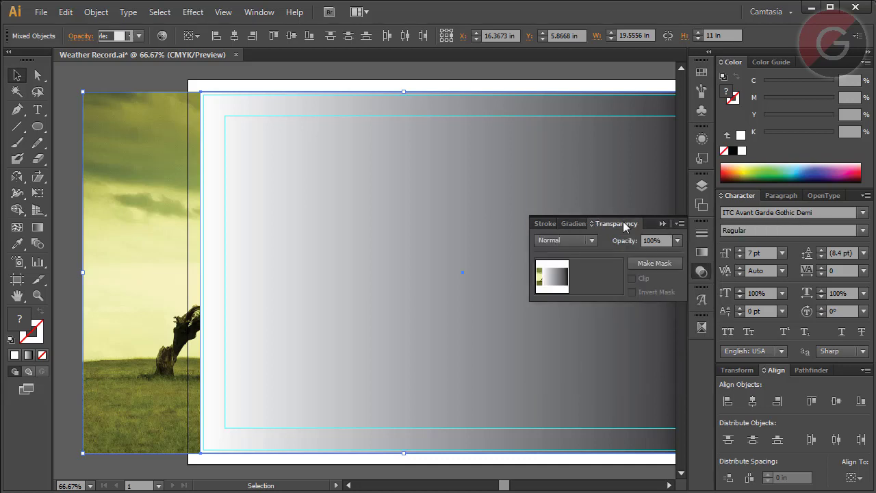
left_click(680, 224)
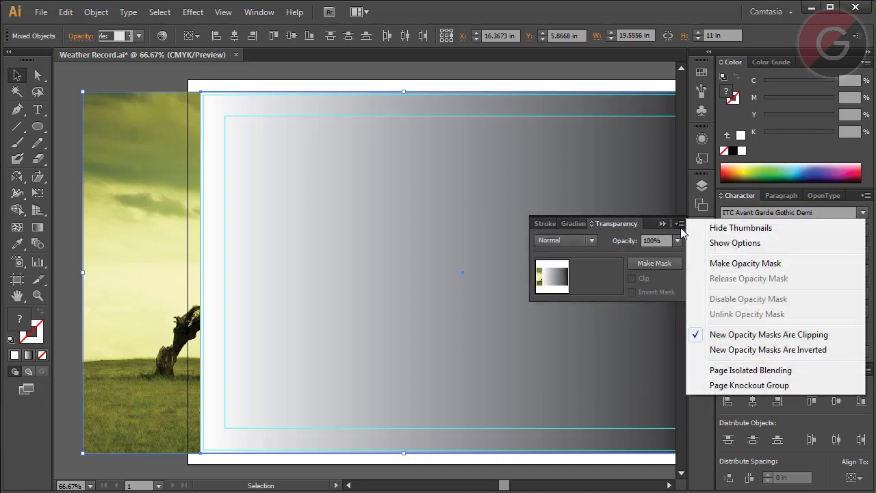
Make the gradient rectangle an opacity mask over the tree photo and start editing the mask
left_click(714, 264)
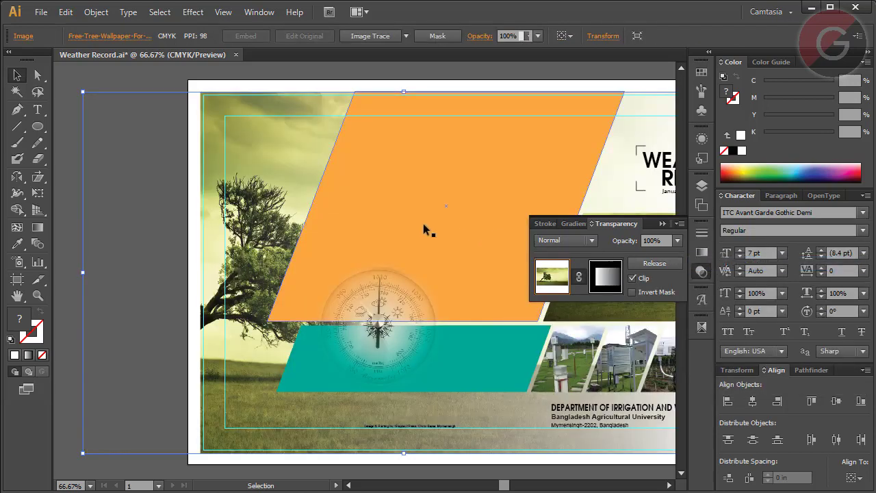
left_click(17, 279)
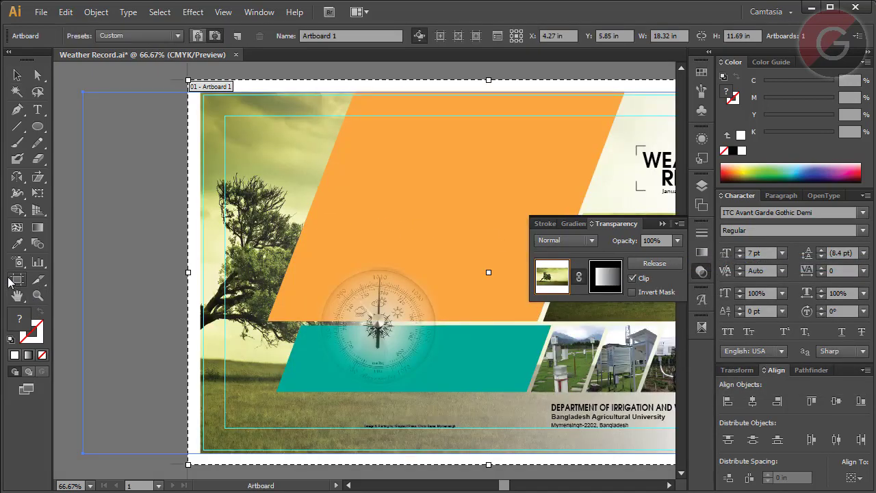
left_click(19, 295)
mouse_move(330, 307)
left_mouse_down()
mouse_move(193, 294)
mouse_move(233, 299)
left_mouse_up()
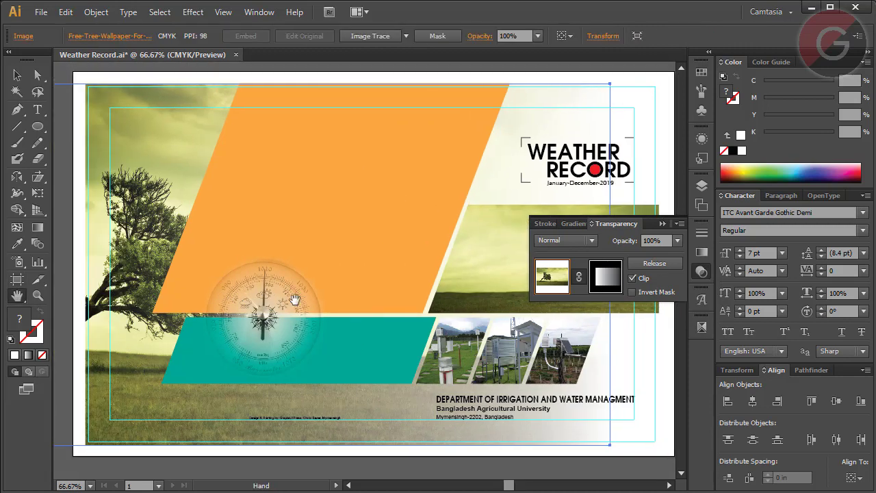
left_click(16, 75)
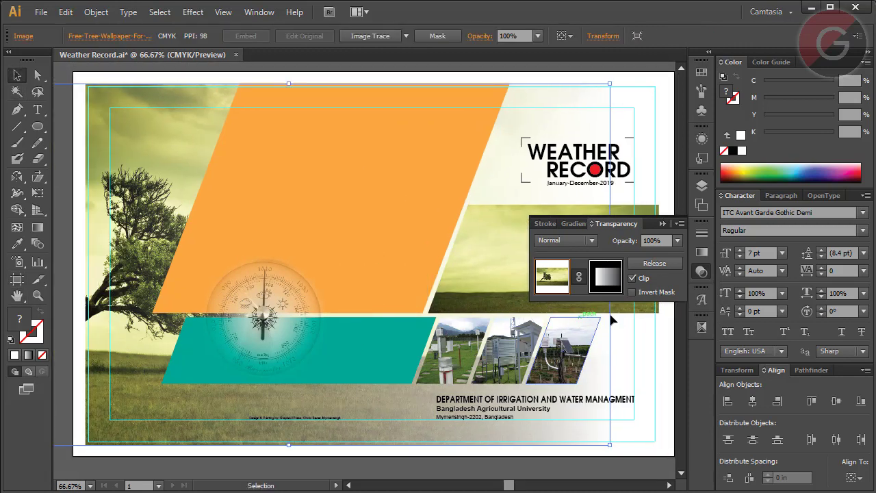
left_click(614, 281)
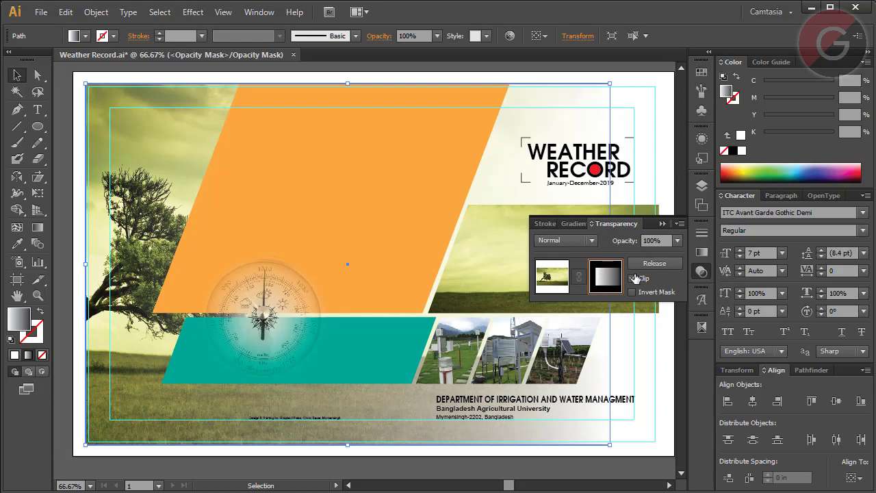
Move the mask's black gradient stop left to 60.75% location
left_click(702, 254)
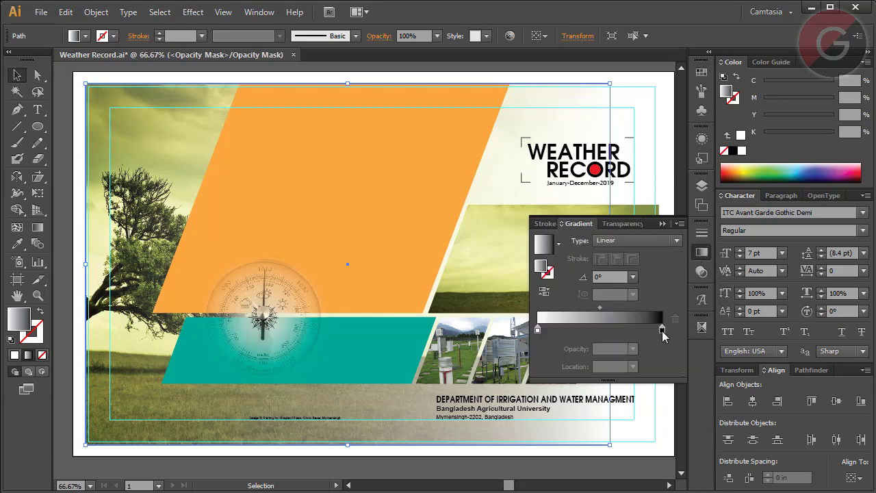
left_click_drag(661, 331, 613, 330)
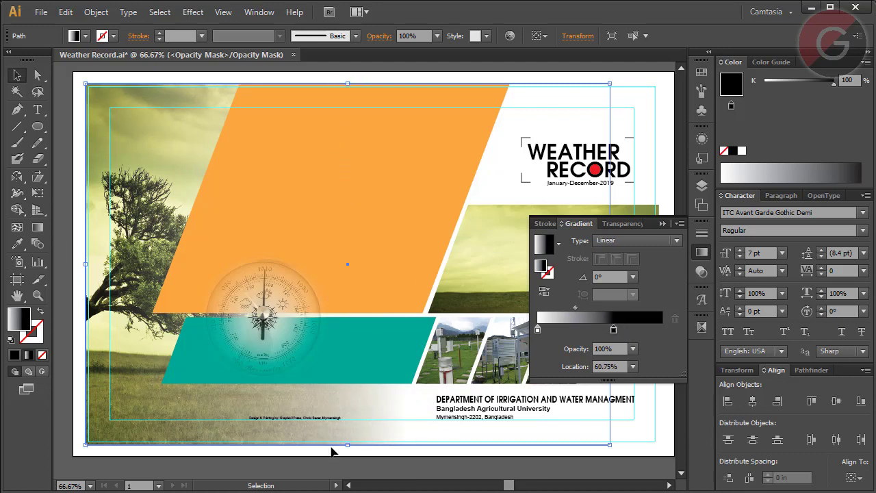
left_click(224, 12)
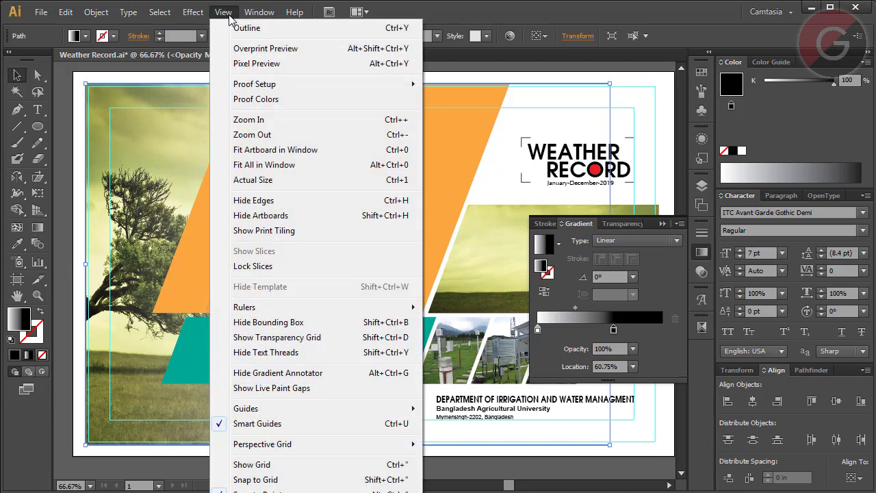
mouse_move(315, 307)
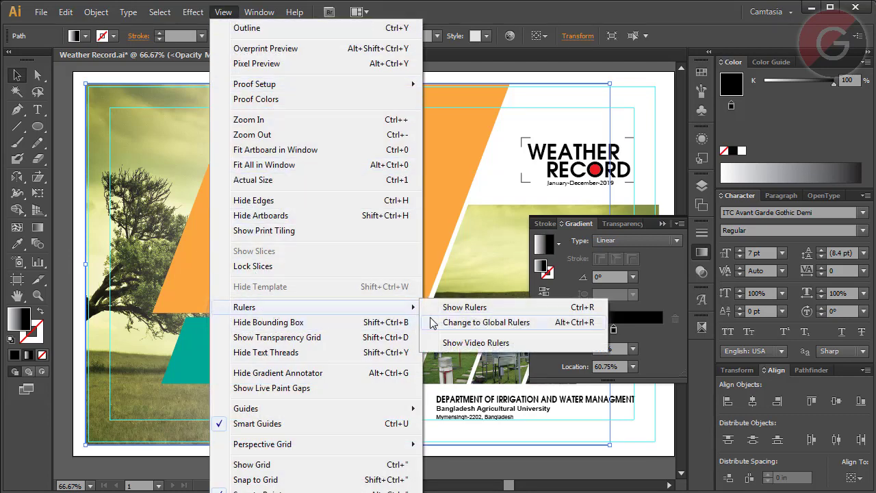
Show rulers along the document edges and undo the stray vertical guide
left_click(455, 307)
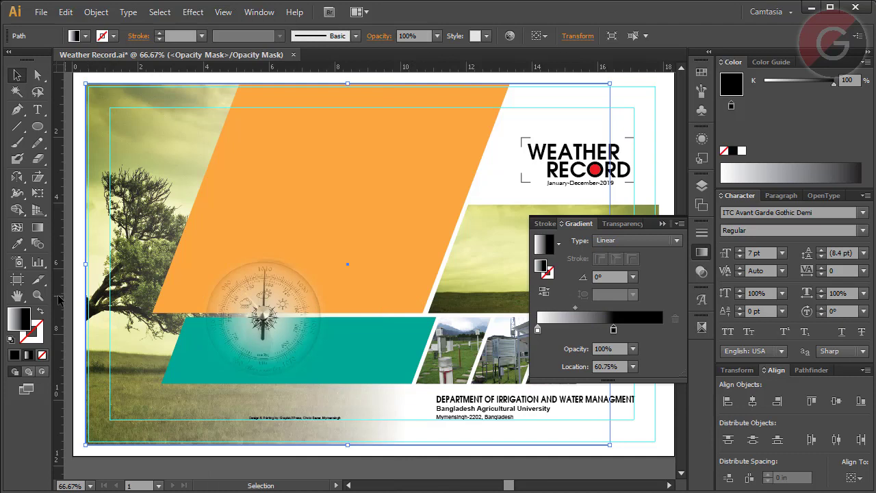
left_click_drag(60, 299, 348, 294)
right_click(380, 78)
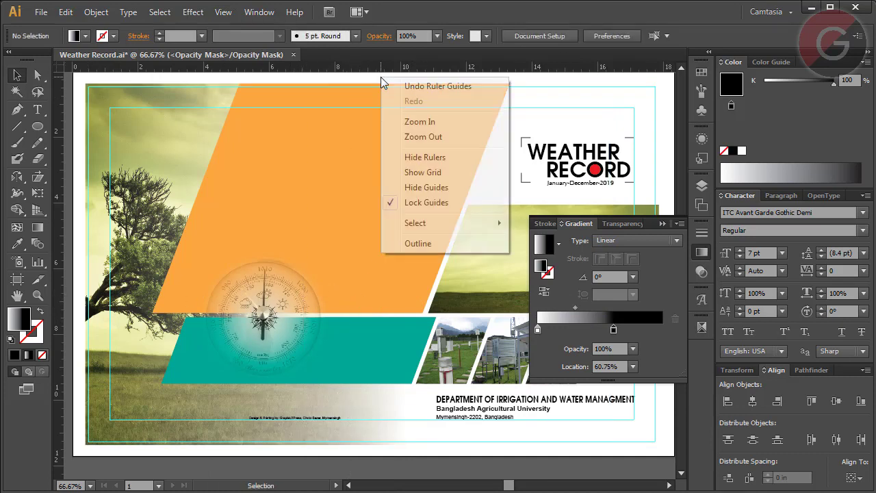
left_click(408, 265)
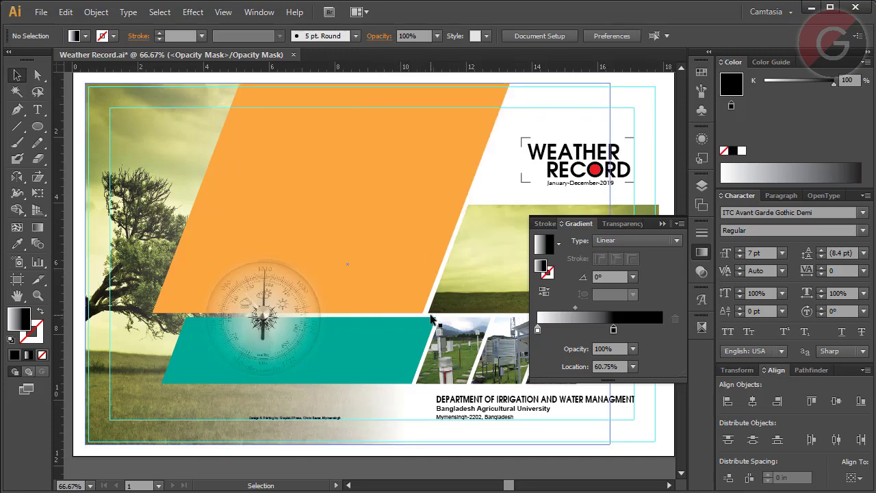
Exit opacity mask editing, deselect everything, and close the floating Transparency panel
left_click(356, 413)
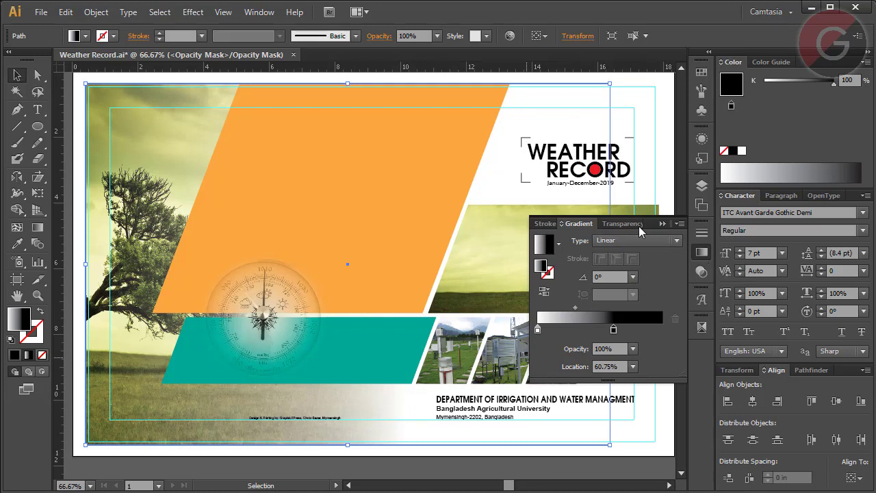
left_click(619, 223)
left_click(552, 277)
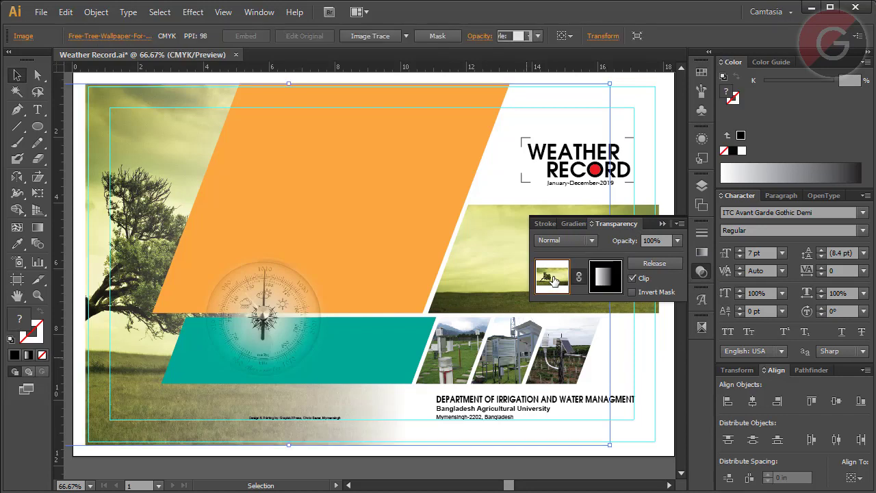
key("ctrl+shift+a")
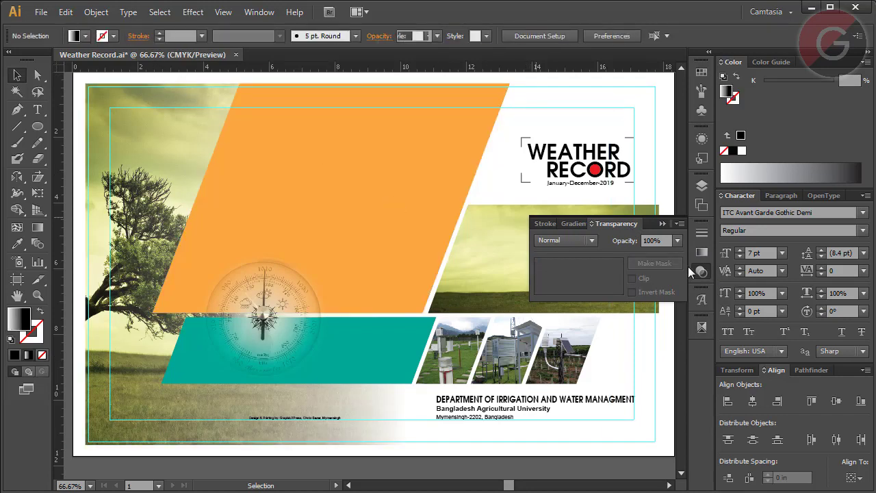
left_click(699, 271)
left_click(17, 295)
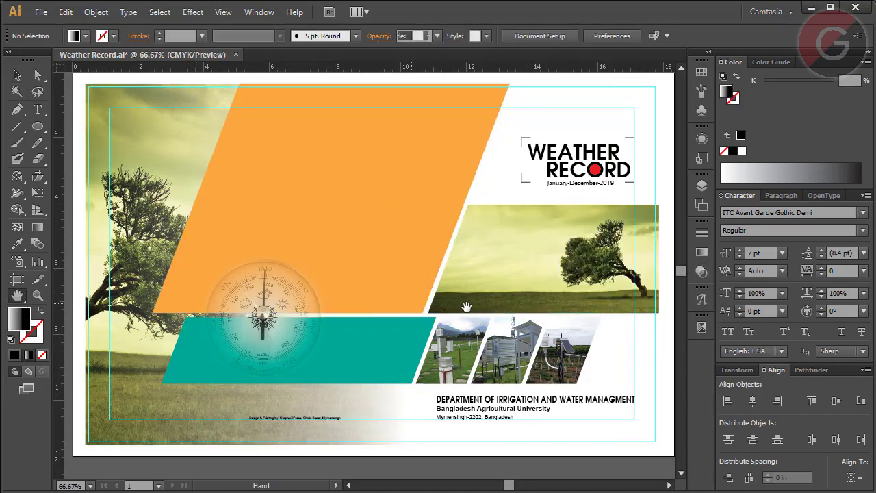
left_click_drag(474, 307, 470, 308)
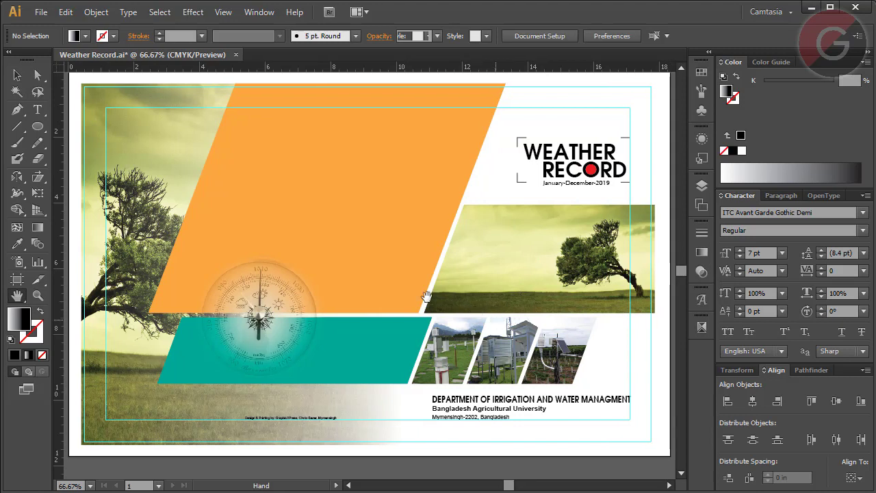
left_click(17, 74)
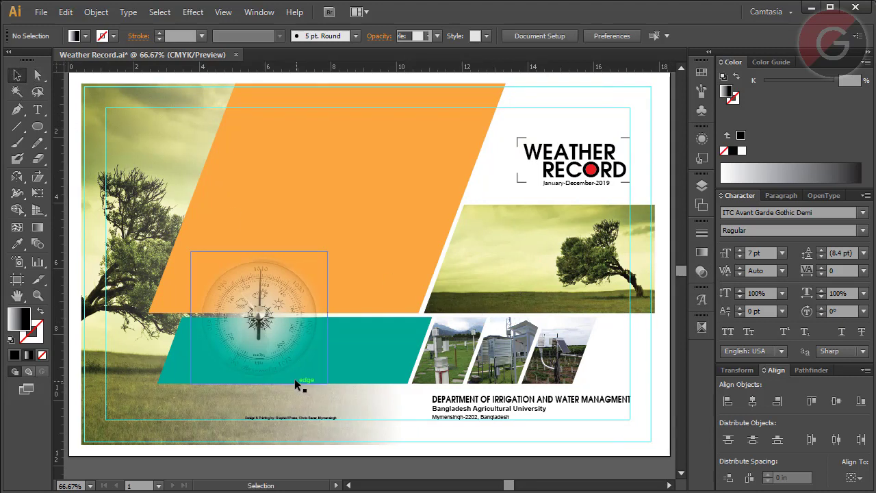
Drag the barometer image up onto the orange panel, clear of the teal band
left_click(278, 344)
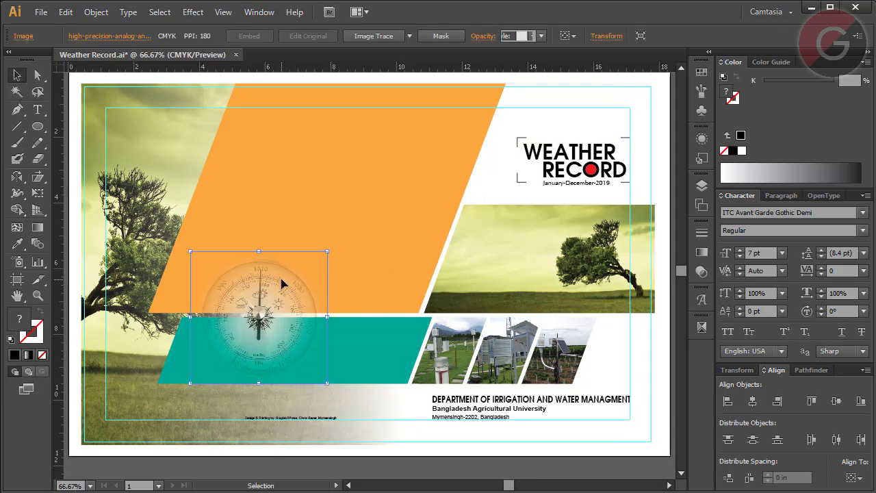
left_click_drag(282, 283, 273, 281)
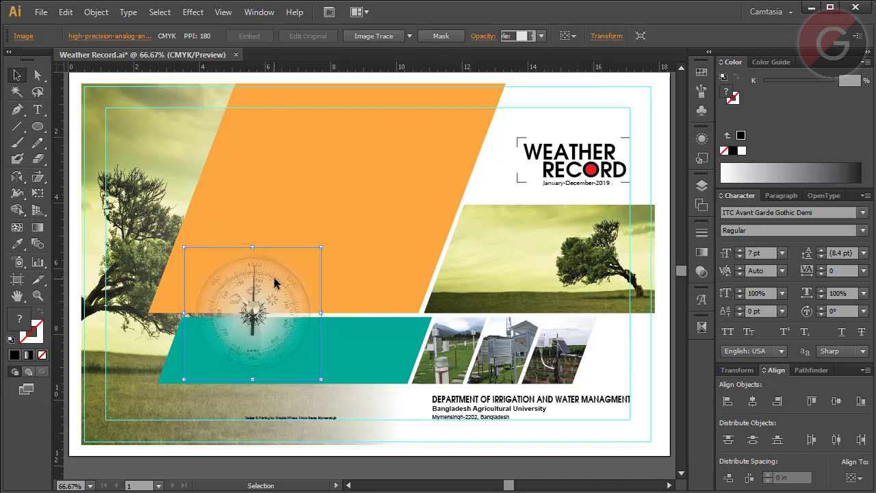
mouse_move(270, 287)
left_mouse_down()
mouse_move(259, 329)
mouse_move(263, 223)
left_mouse_up()
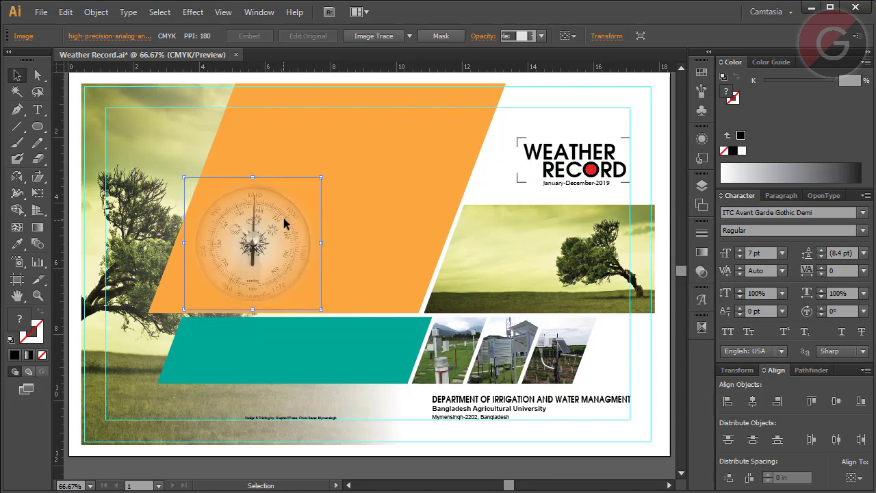
left_click_drag(286, 223, 291, 223)
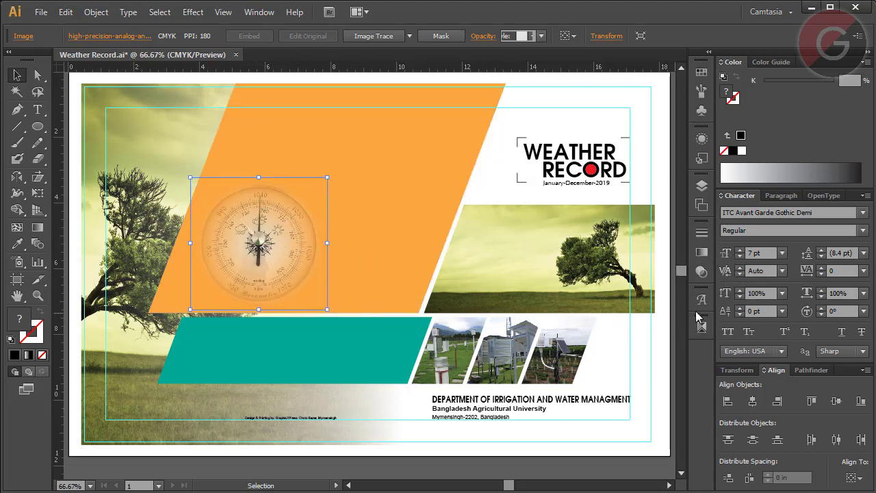
Shift the barometer mask's gradient midpoint to 74.73%, then exit mask editing
left_click(701, 255)
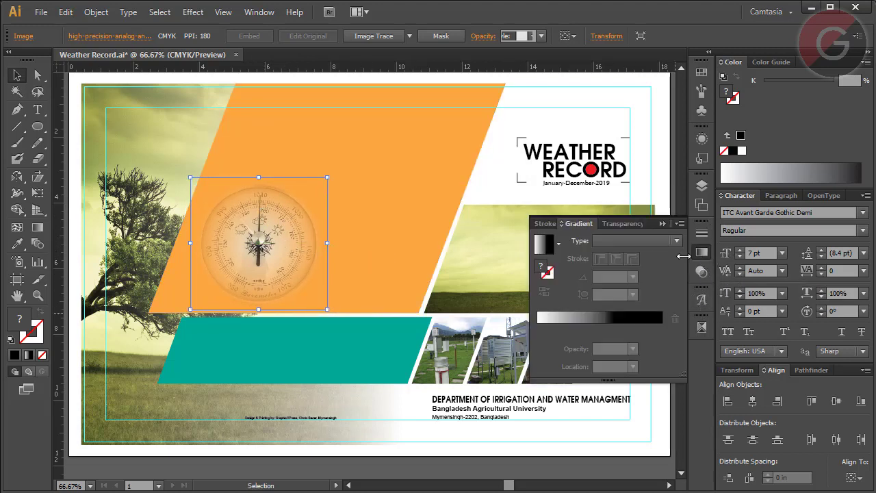
left_click(616, 223)
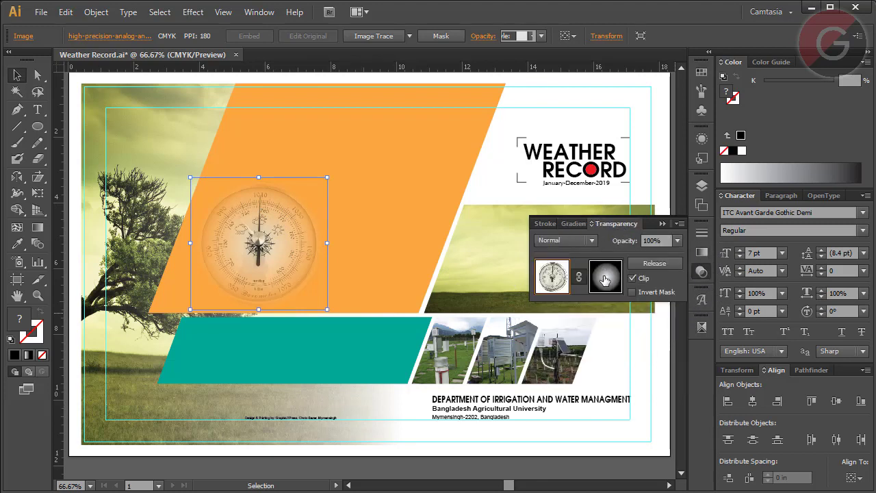
left_click(603, 271)
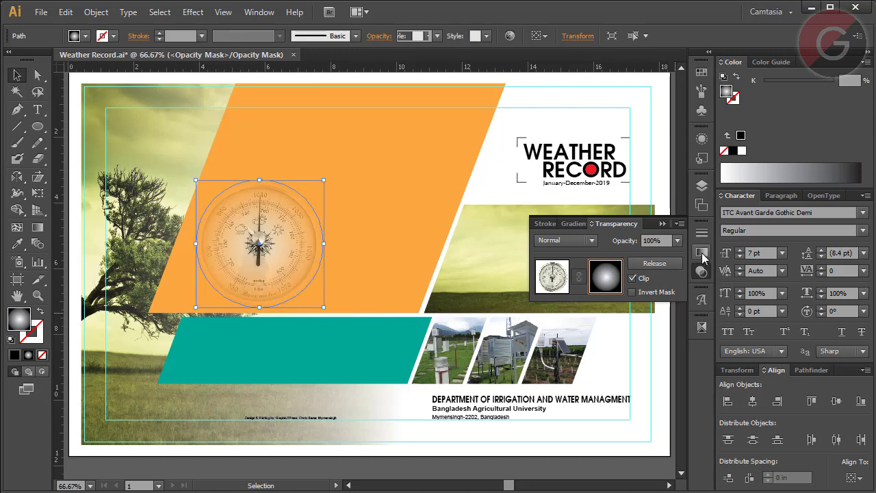
left_click(702, 253)
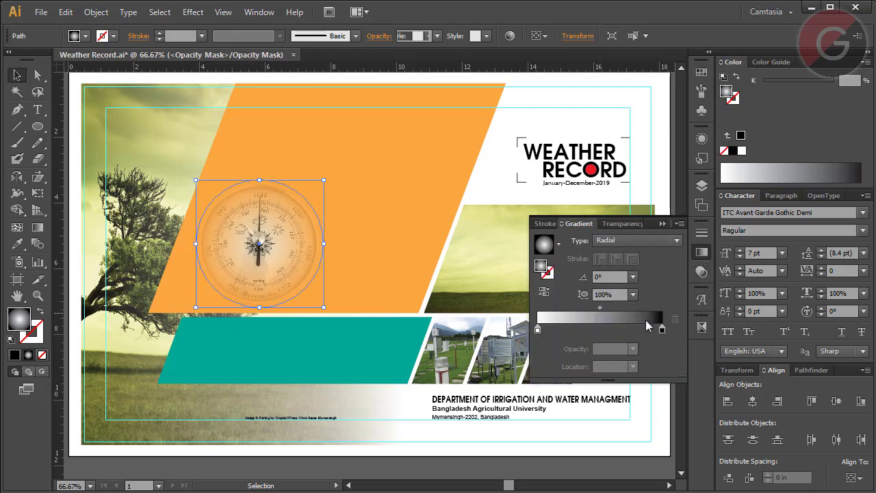
left_click_drag(600, 309, 630, 309)
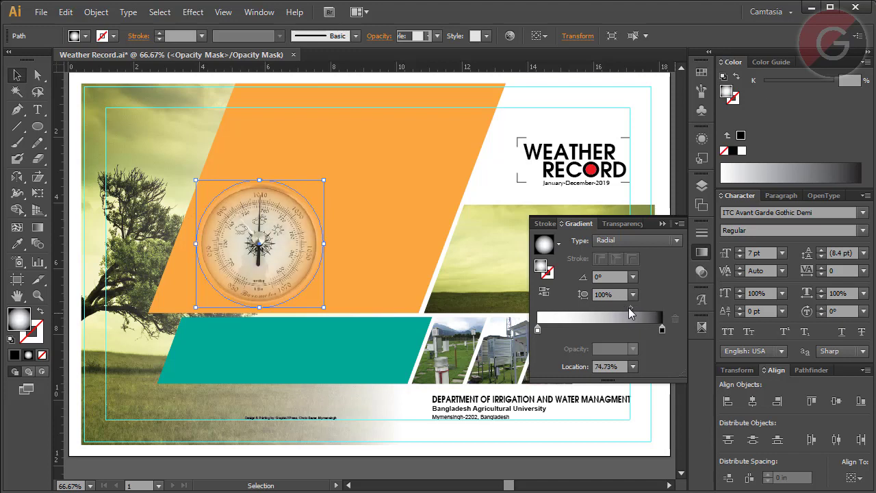
left_click(618, 225)
left_click(555, 278)
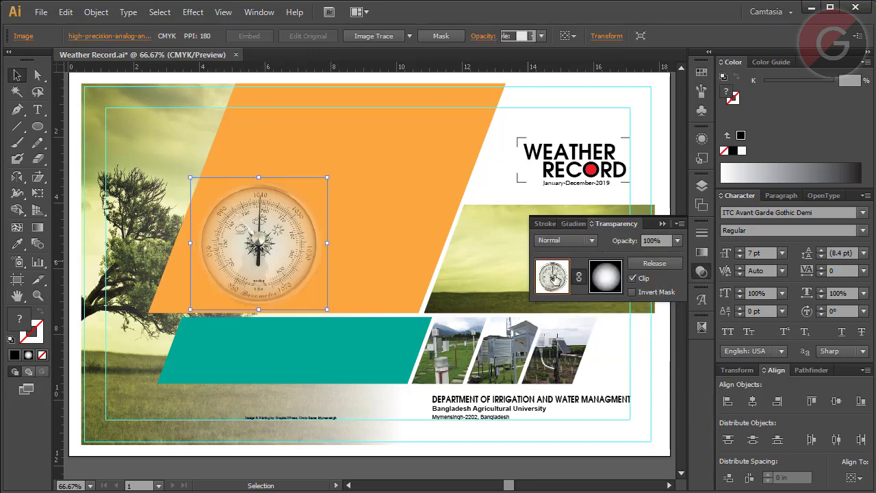
left_click(706, 272)
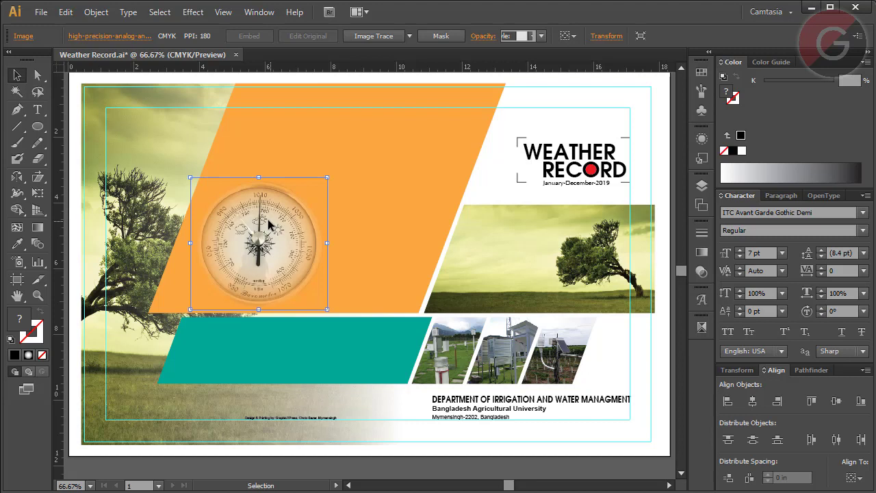
Copy the barometer in place with zero Move offsets and enlarge the copy to about 4.9 in wide
left_click_drag(268, 225, 266, 224)
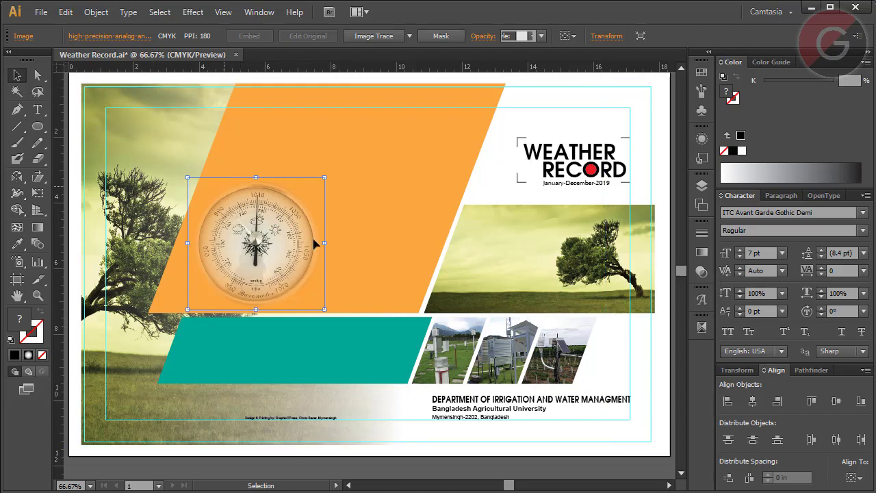
key("Return")
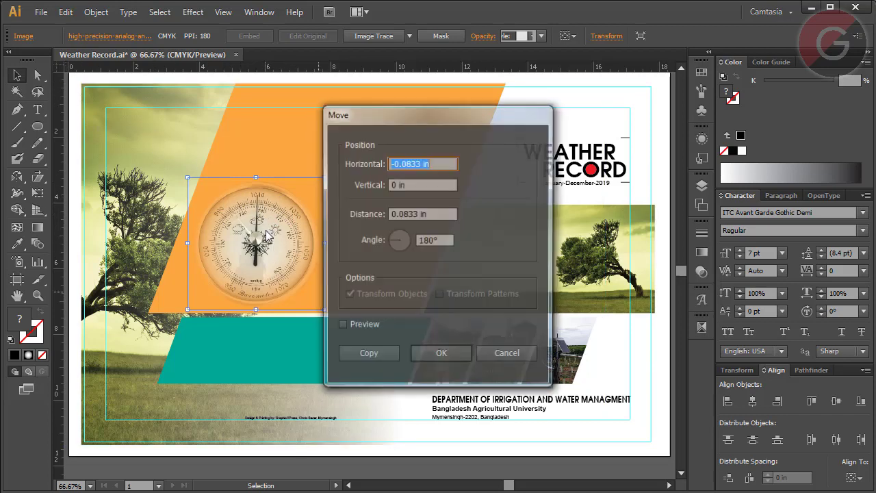
type("0")
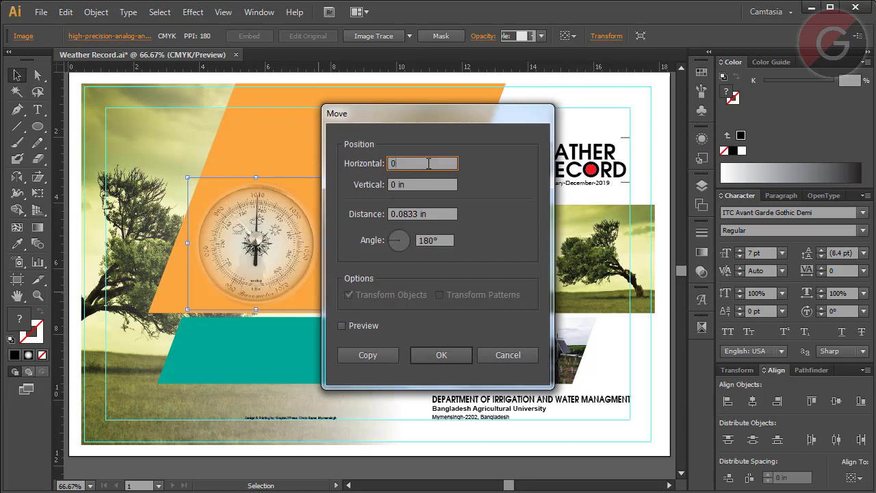
key("Tab")
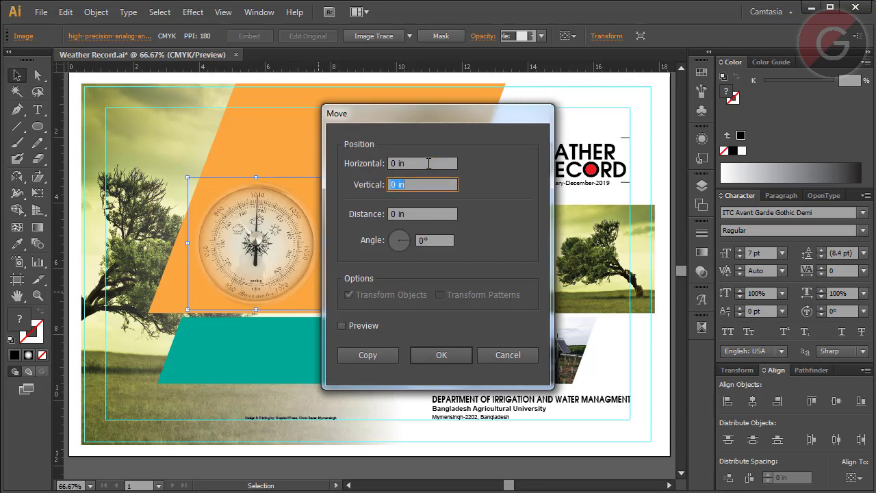
left_click(439, 240)
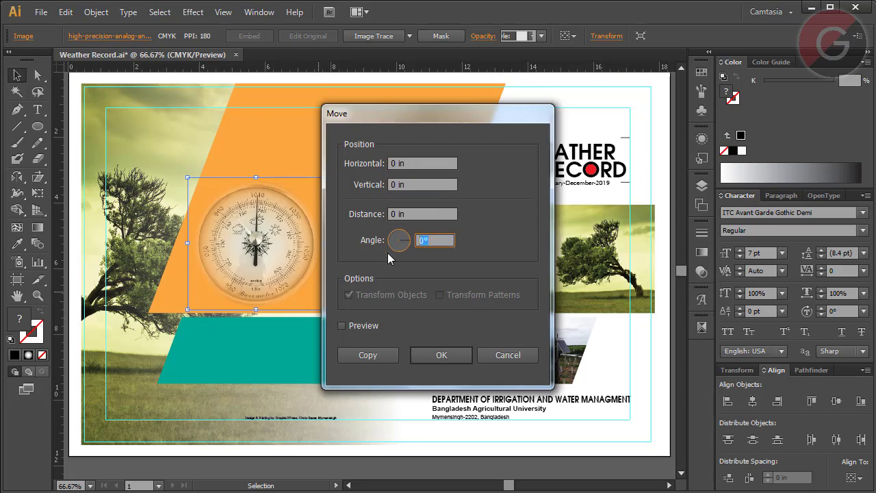
left_click(373, 357)
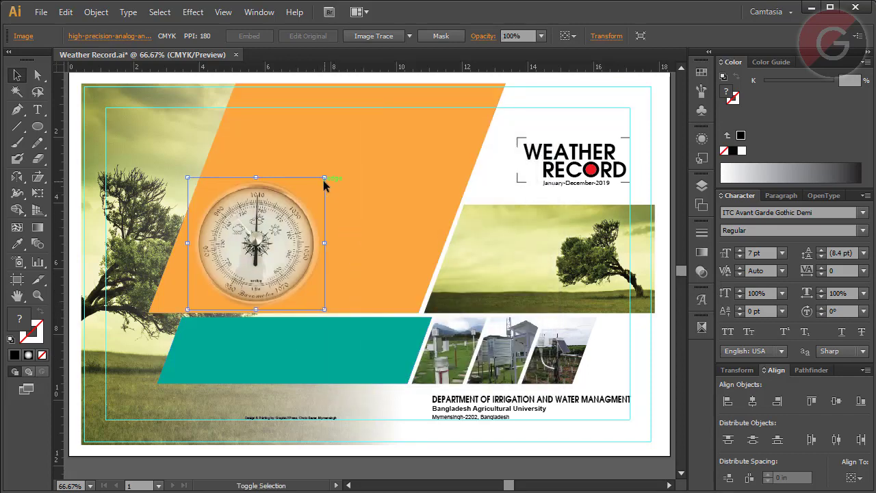
left_click_drag(324, 177, 369, 98)
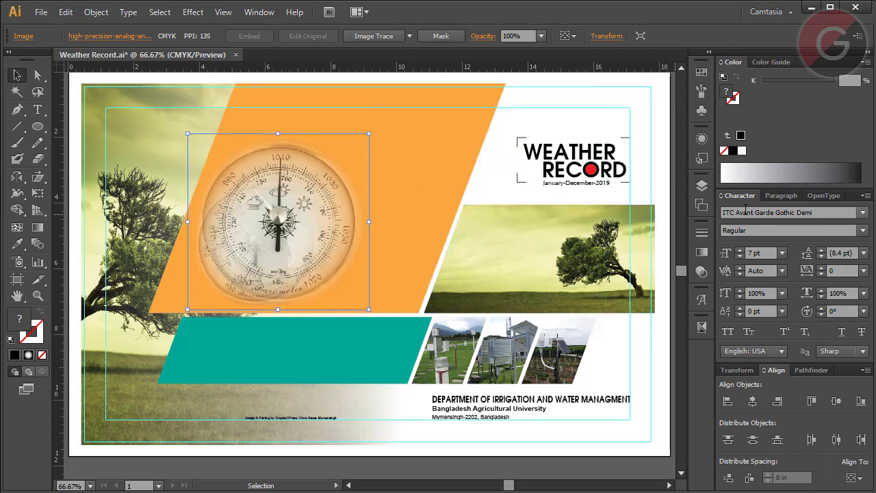
Set the enlarged barometer copy's opacity to 20%
left_click(701, 273)
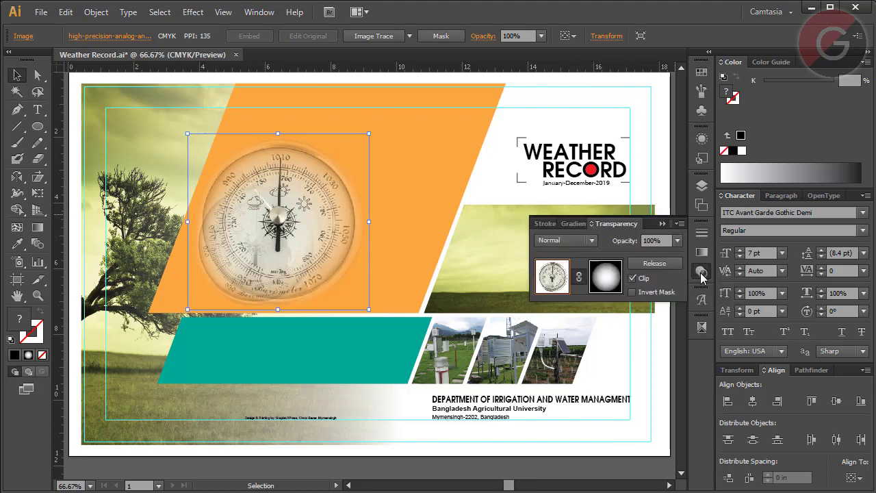
left_click(675, 240)
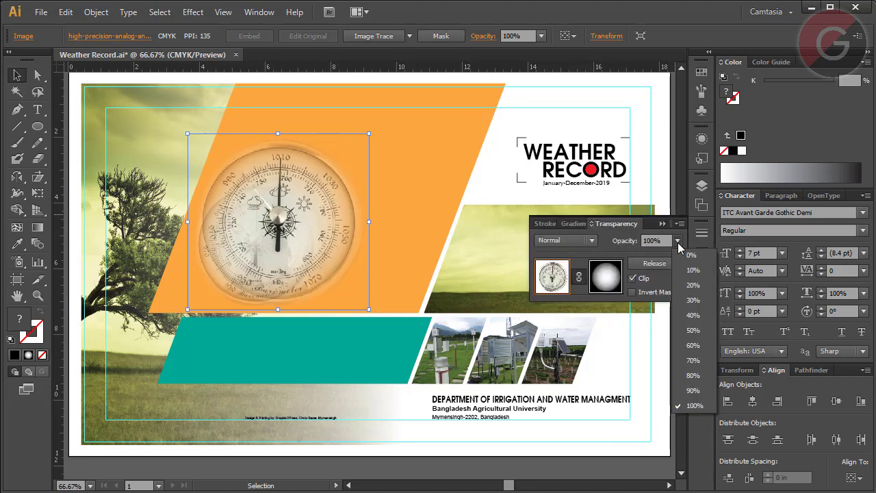
left_click(694, 270)
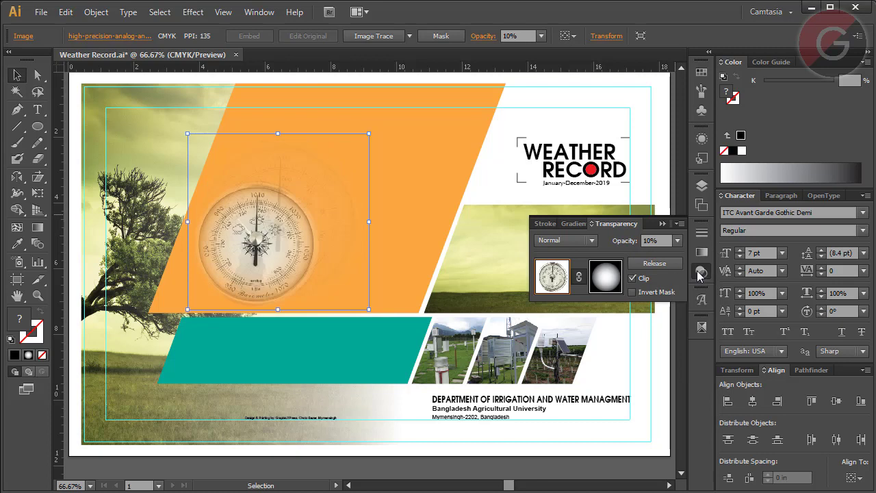
left_click(675, 241)
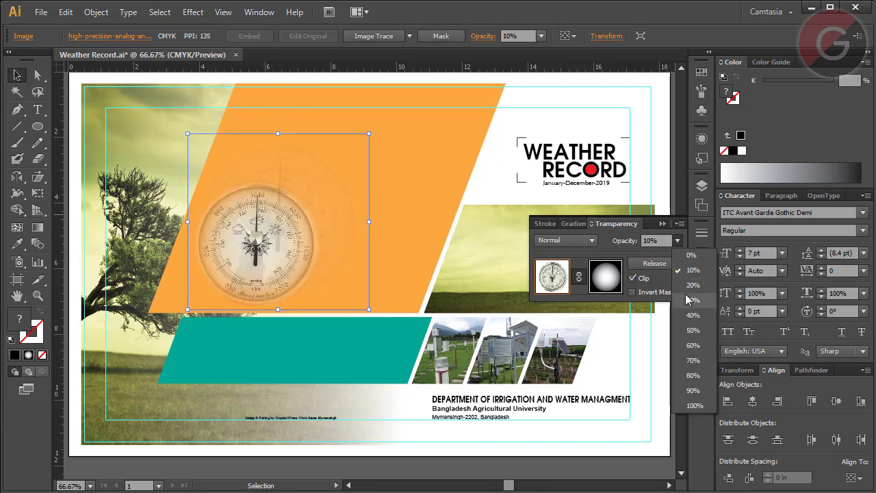
left_click(688, 300)
left_click(676, 241)
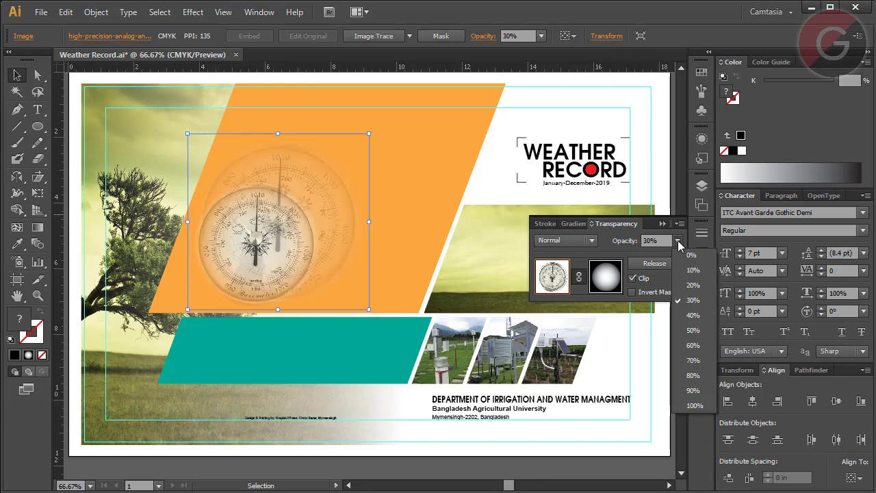
left_click(683, 283)
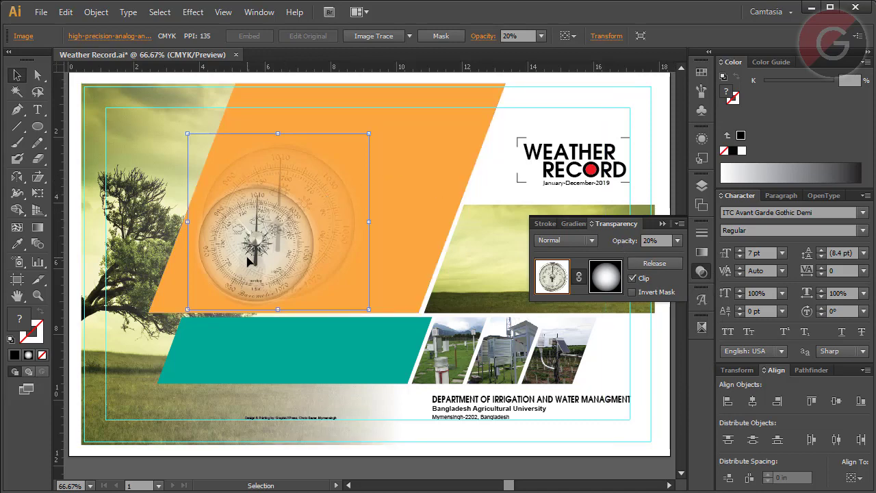
Send the faded copy backward in stacking order and deselect it
right_click(280, 162)
mouse_move(318, 242)
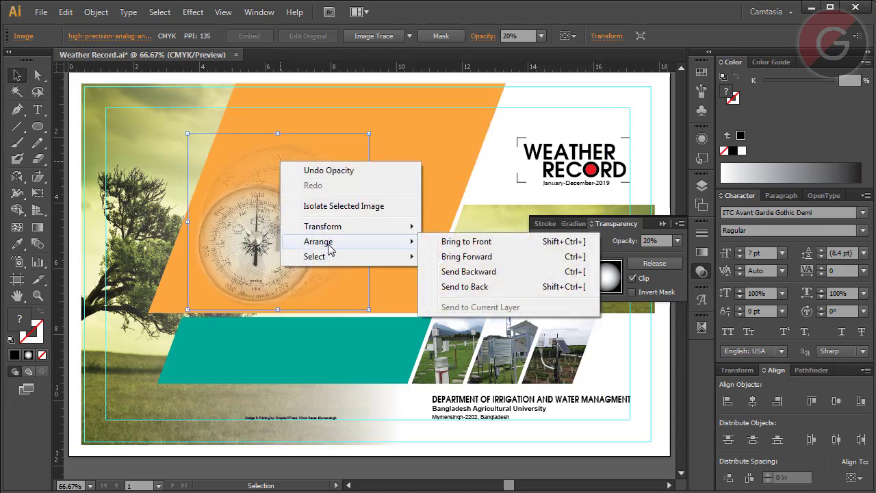
left_click(461, 274)
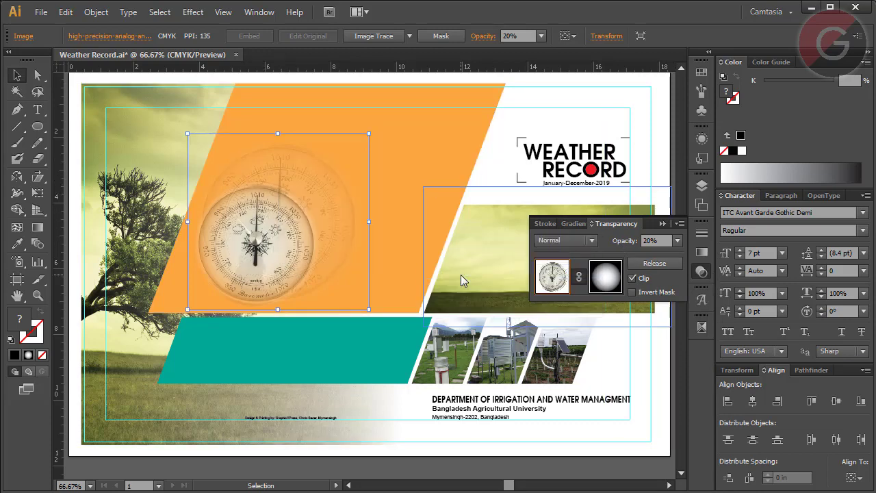
left_click(301, 76)
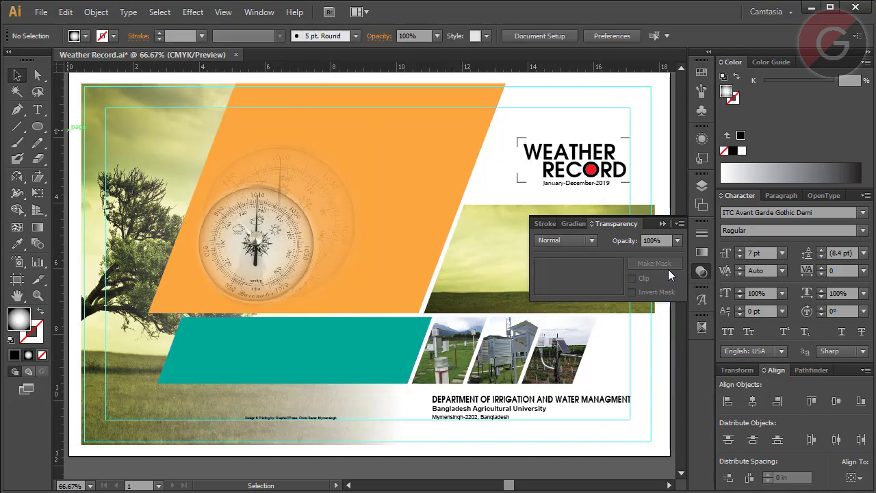
left_click(701, 272)
Drag Agrivarsity.ai from the Weather record folder onto the cover
key("h")
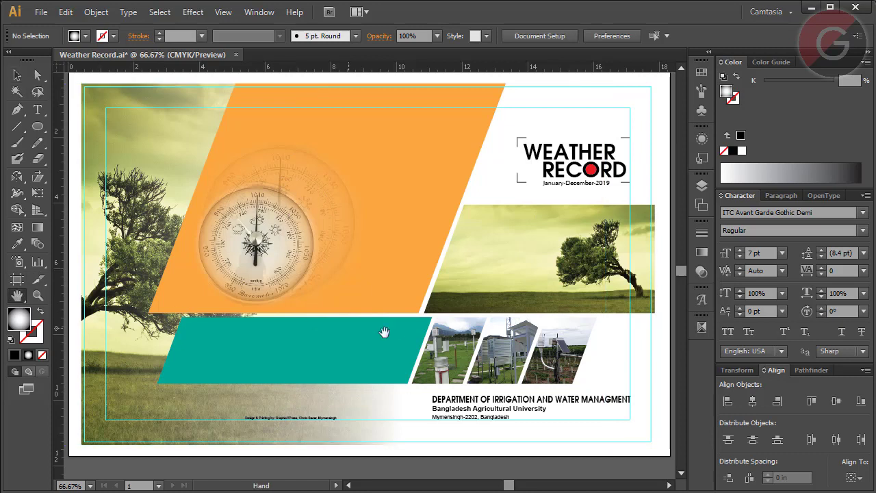
left_click_drag(400, 334, 395, 334)
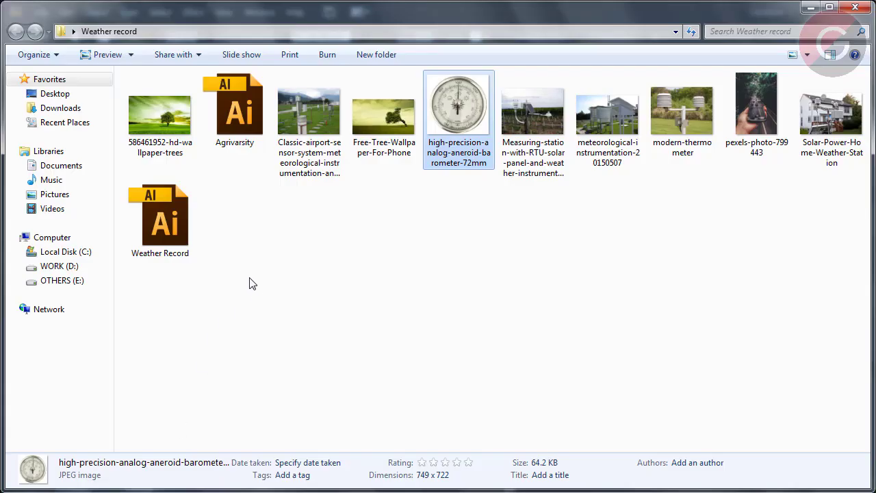
left_click(251, 127)
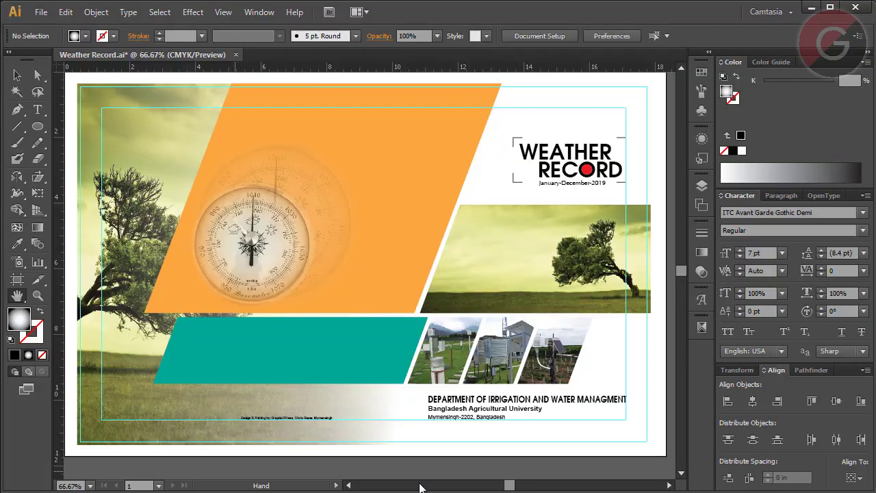
mouse_move(235, 110)
left_mouse_down()
mouse_move(364, 342)
mouse_move(365, 325)
left_mouse_up()
Scale down the oversized university logo and move it toward the department text
scroll(369, 381, "down", 1)
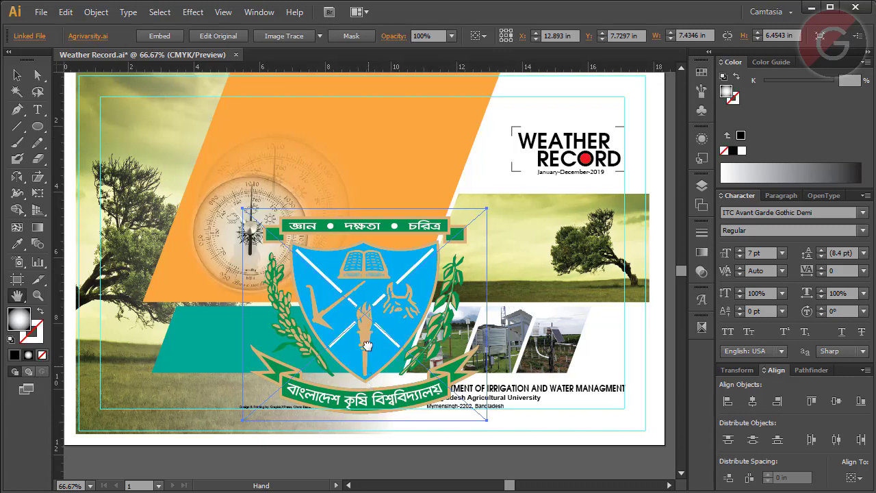
scroll(370, 342, "up", 1)
scroll(369, 315, "up", 1)
left_click_drag(369, 315, 385, 238)
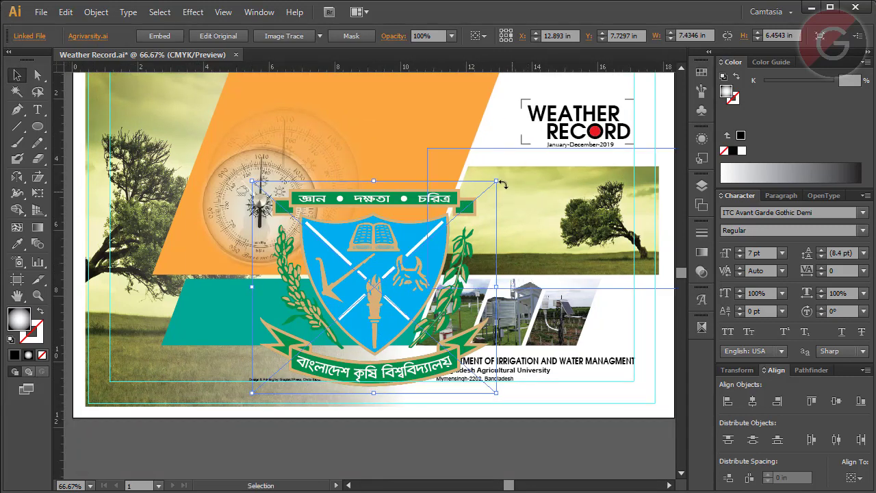
mouse_move(496, 181)
left_mouse_down()
mouse_move(456, 308)
mouse_move(424, 360)
left_mouse_up()
left_click_drag(278, 373, 416, 363)
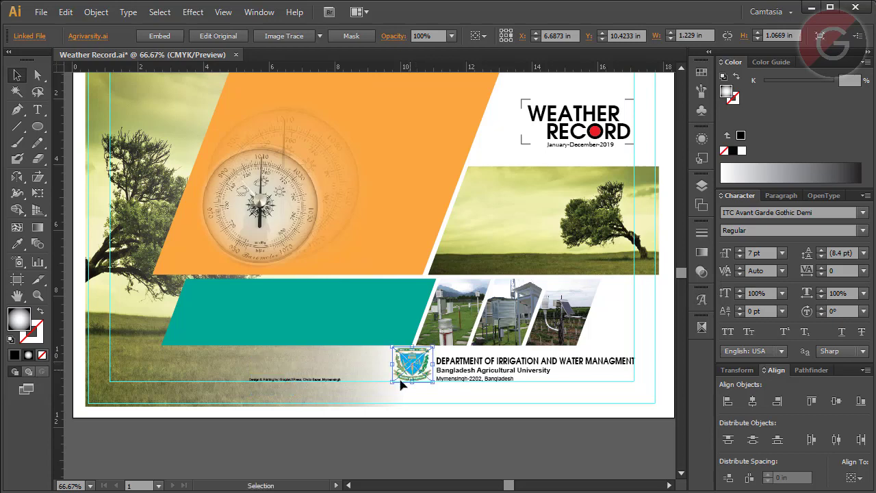
Zoom in, fine-tune the logo to about 0.94 in wide, and nudge it just left of the text
left_click(38, 296)
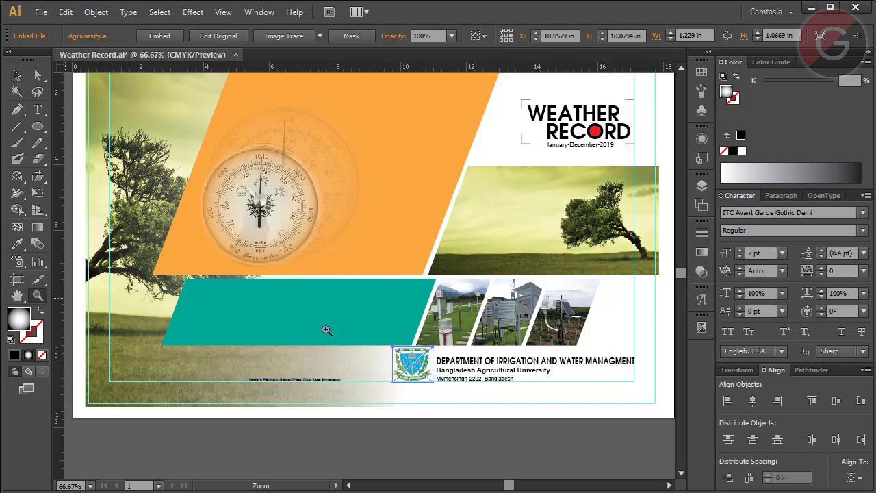
left_click_drag(346, 299, 541, 419)
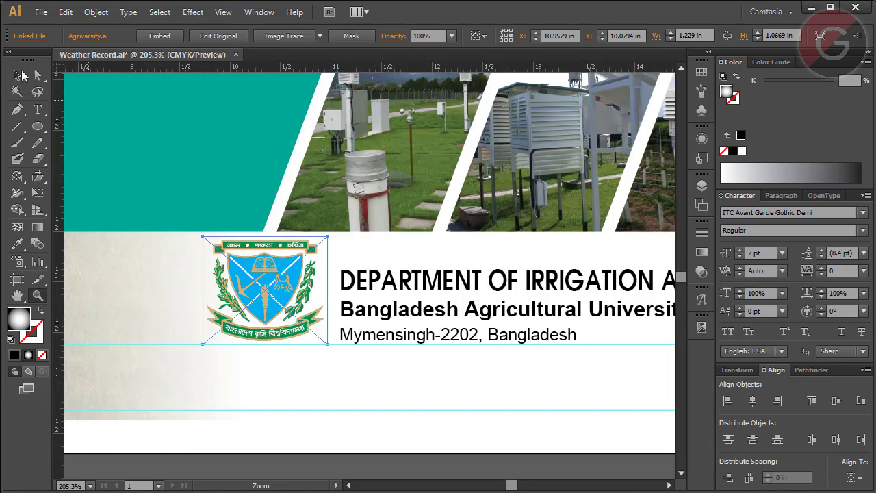
left_click(19, 76)
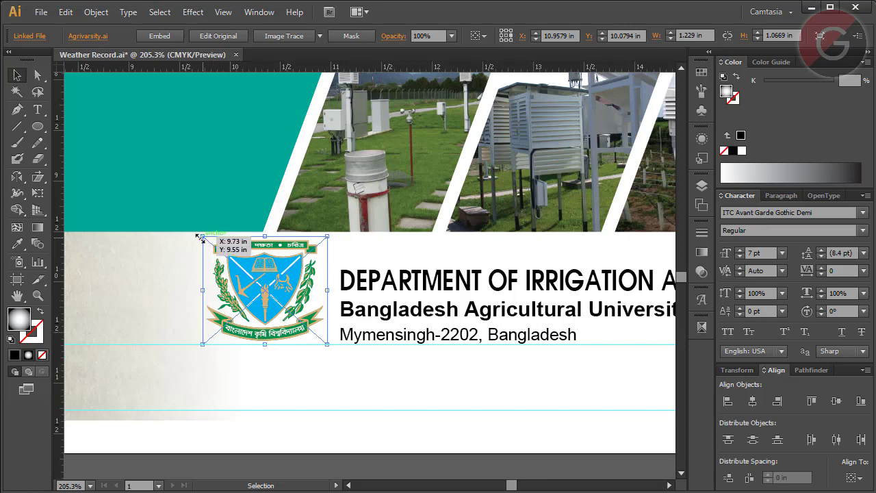
left_click_drag(201, 237, 219, 245)
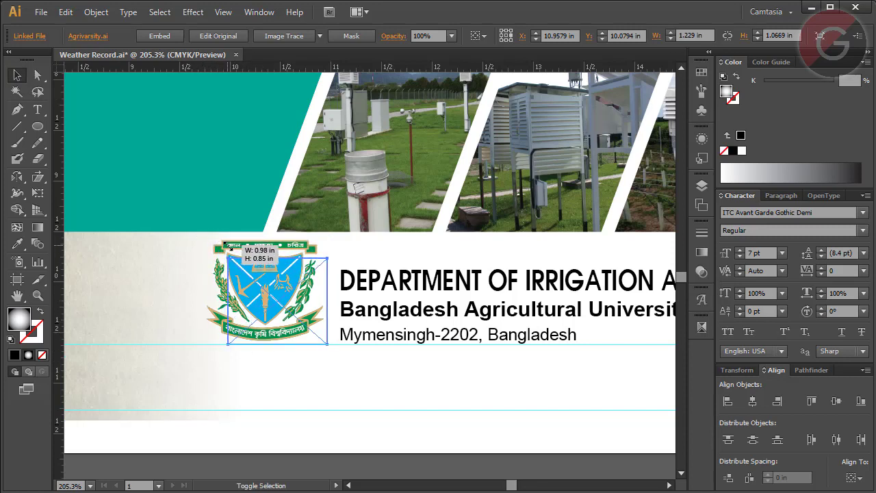
mouse_move(220, 244)
left_mouse_down()
mouse_move(239, 248)
mouse_move(241, 269)
mouse_move(230, 263)
mouse_move(237, 266)
left_mouse_up()
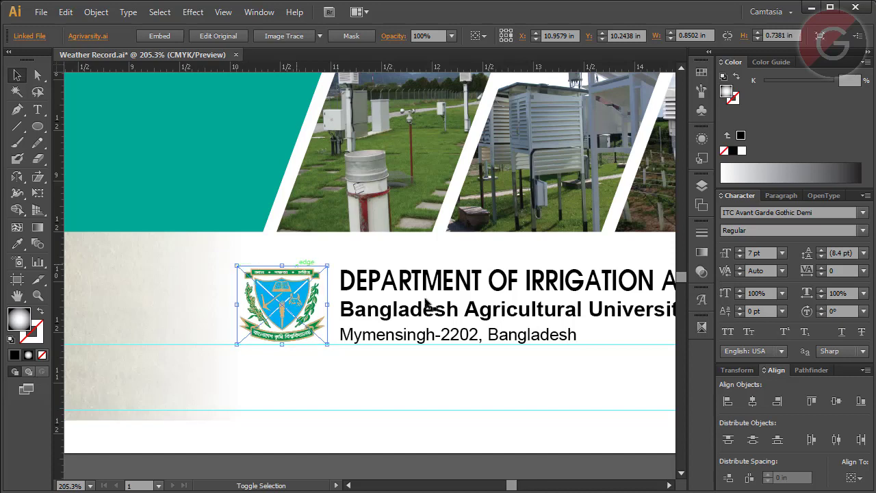
key("Down")
key("Down")
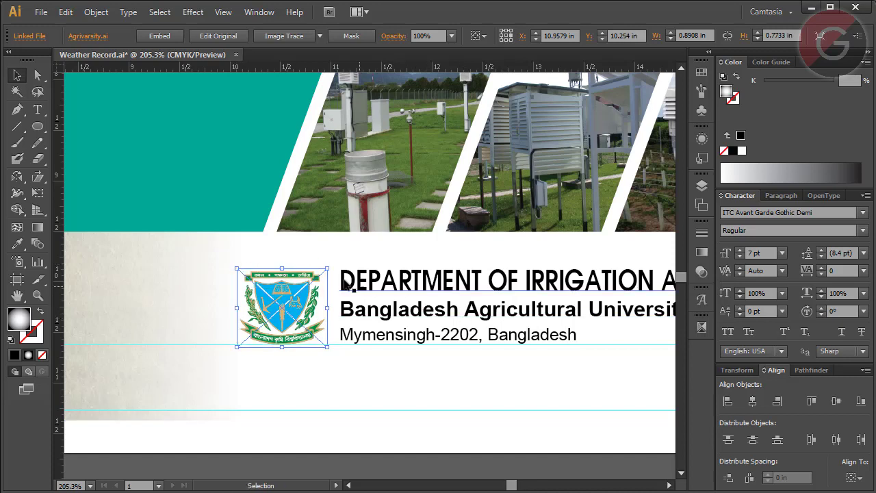
left_click_drag(328, 269, 333, 262)
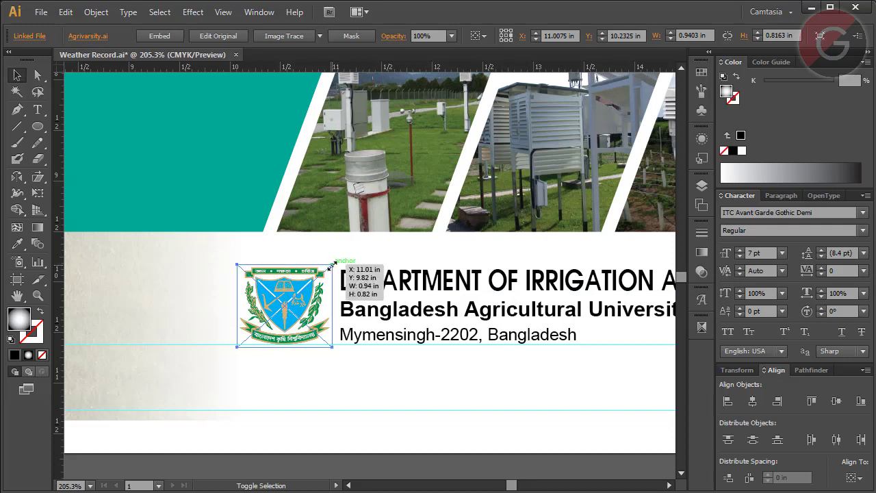
key("Left")
key("Left")
key("Left")
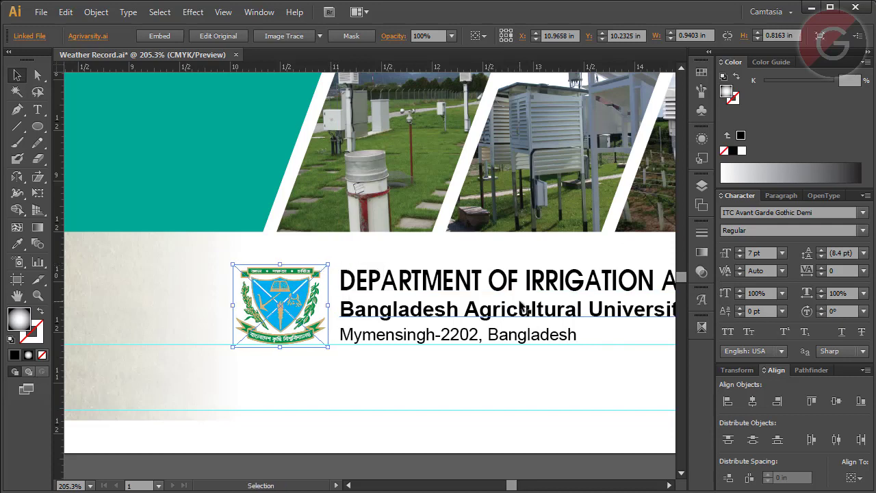
key("Down")
key("Left")
key("Left")
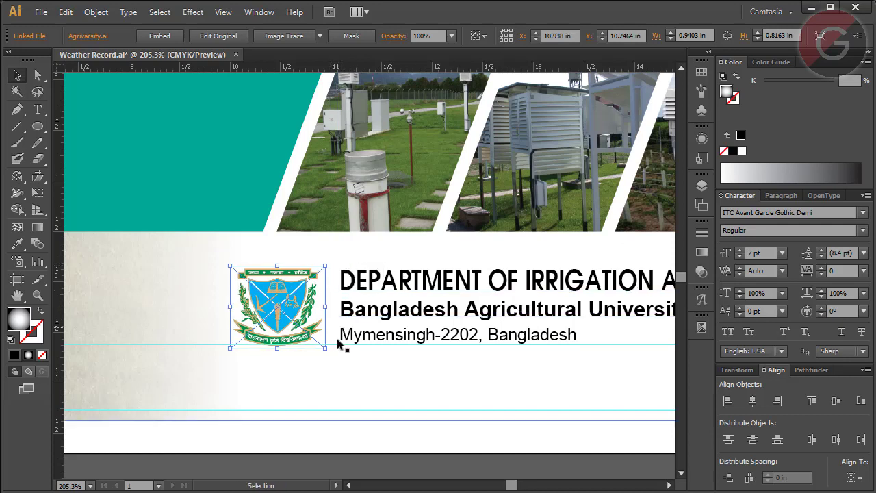
left_click(89, 485)
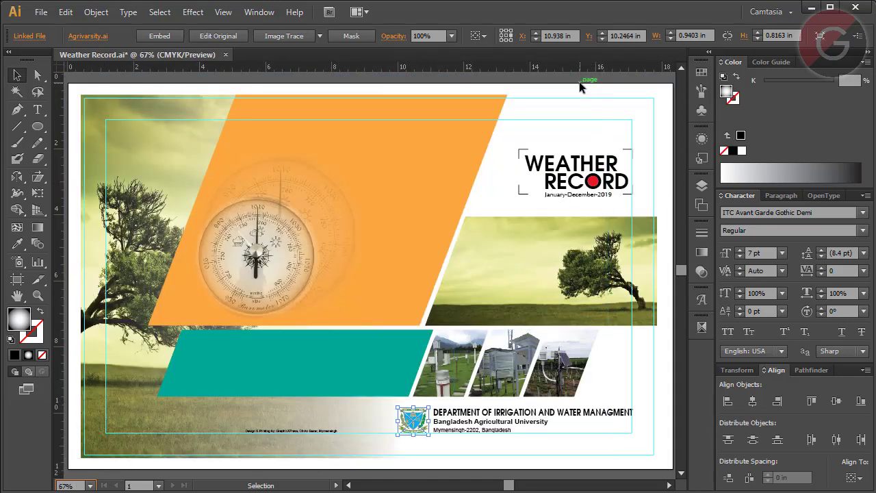
Fit the artboard, inspect the tree background and white title rectangle, and pan toward the right edge
left_click(579, 82)
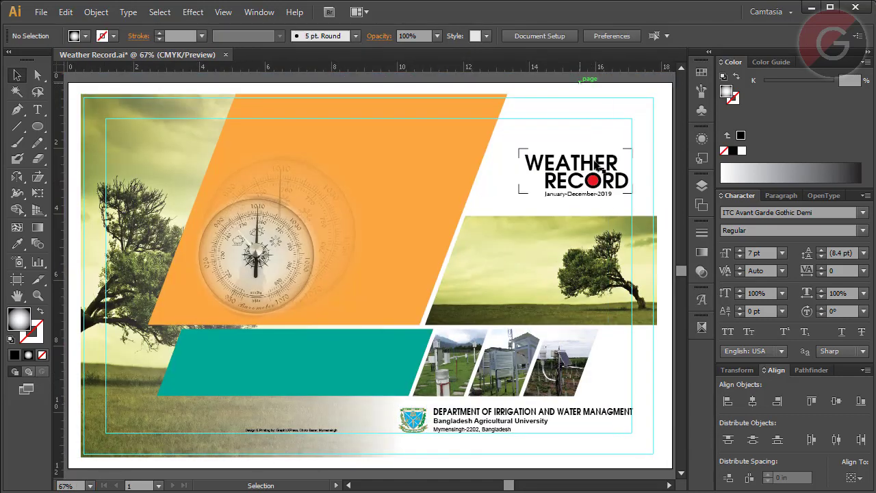
left_click(500, 154)
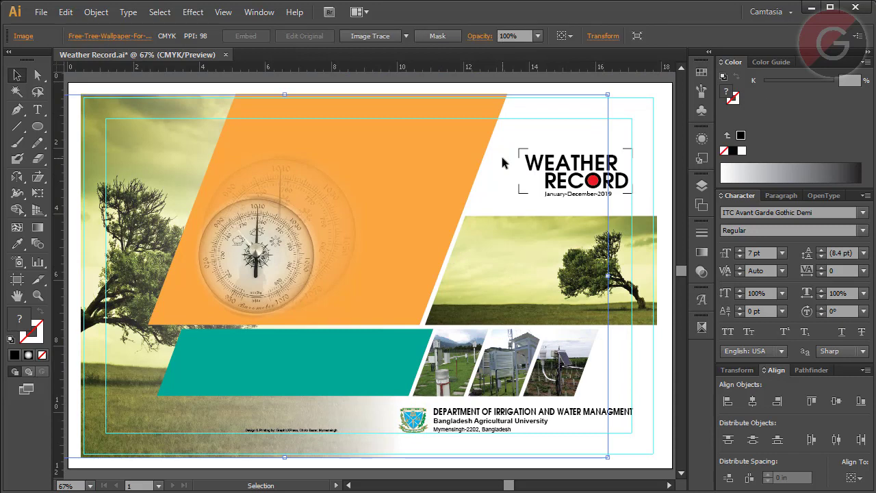
left_click(607, 114)
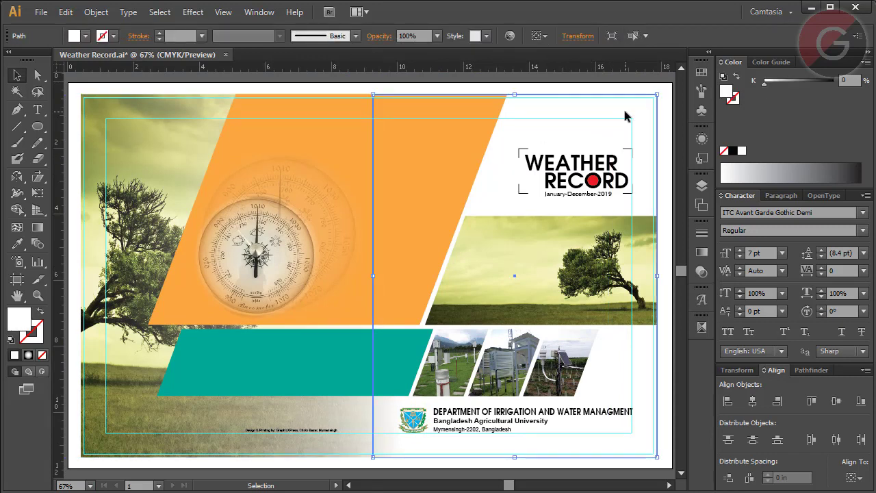
key("space")
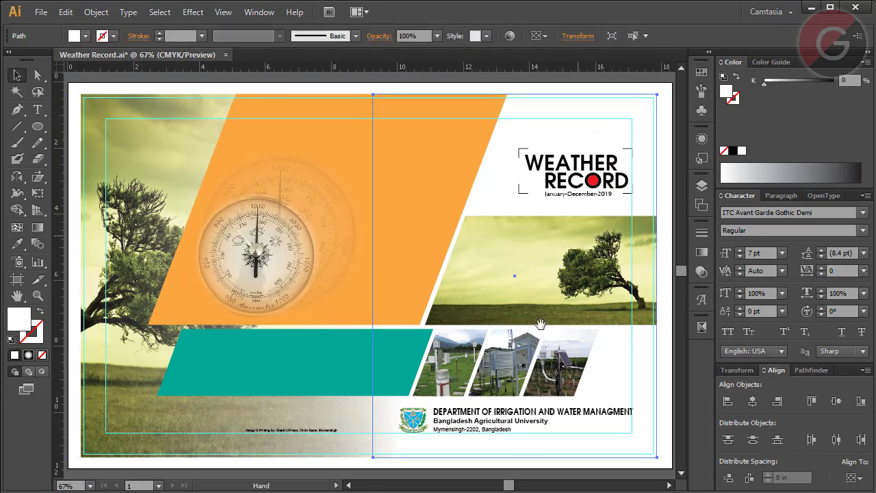
left_click_drag(509, 361, 370, 362)
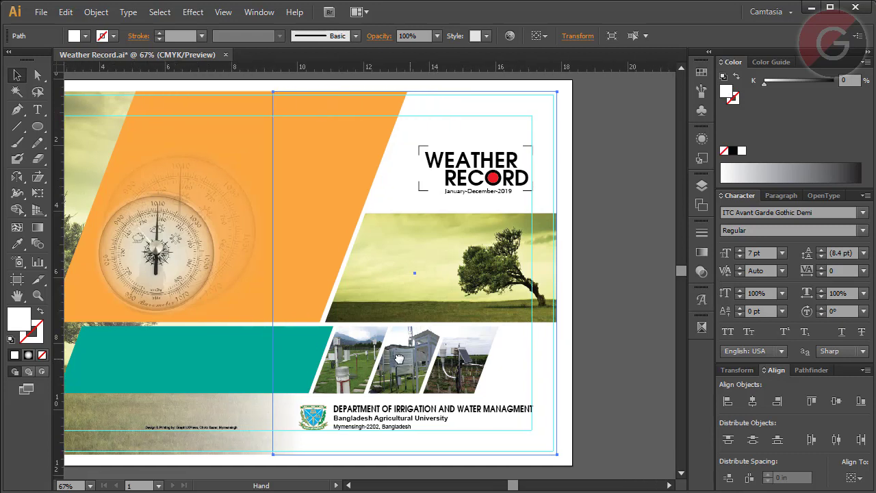
Deselect the title elements and hide the guides from the canvas context menu
left_click(589, 377)
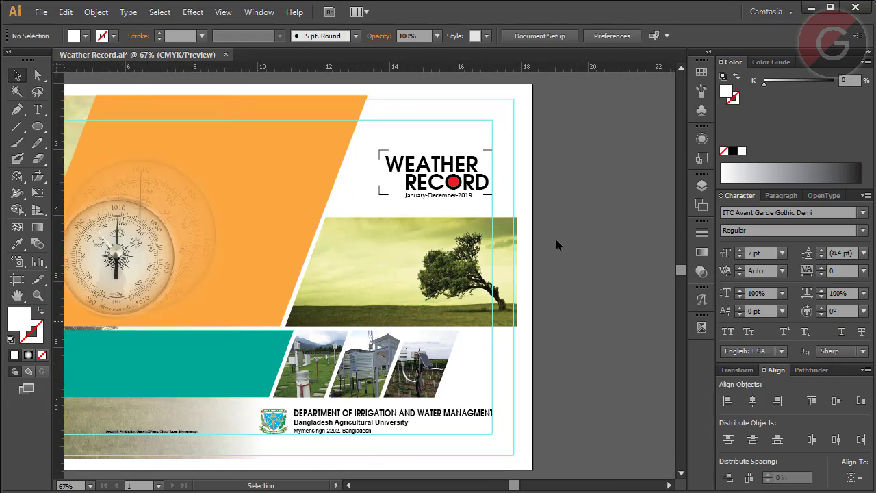
left_click(505, 110)
left_click(571, 133)
left_click(470, 168)
left_click(599, 173)
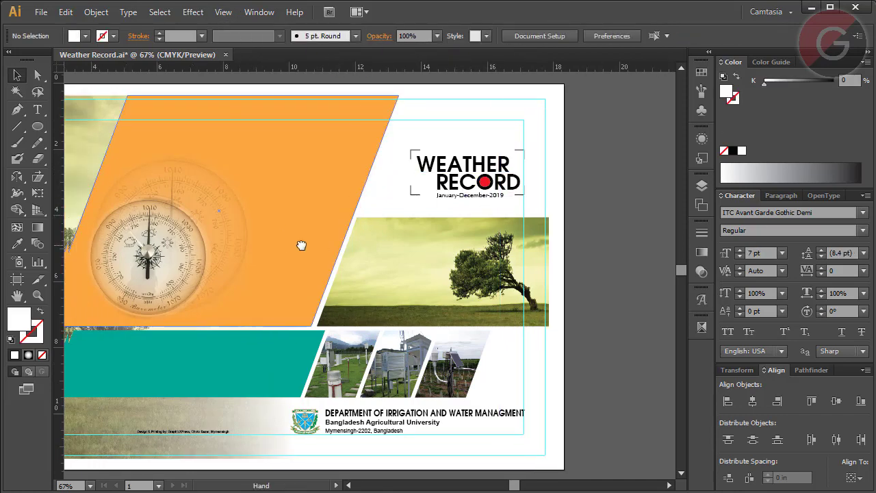
scroll(315, 244, "left", 5)
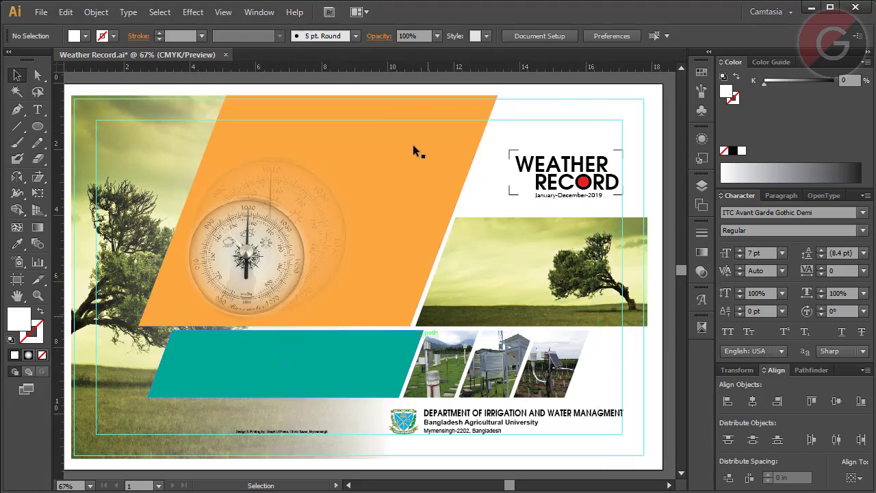
right_click(368, 179)
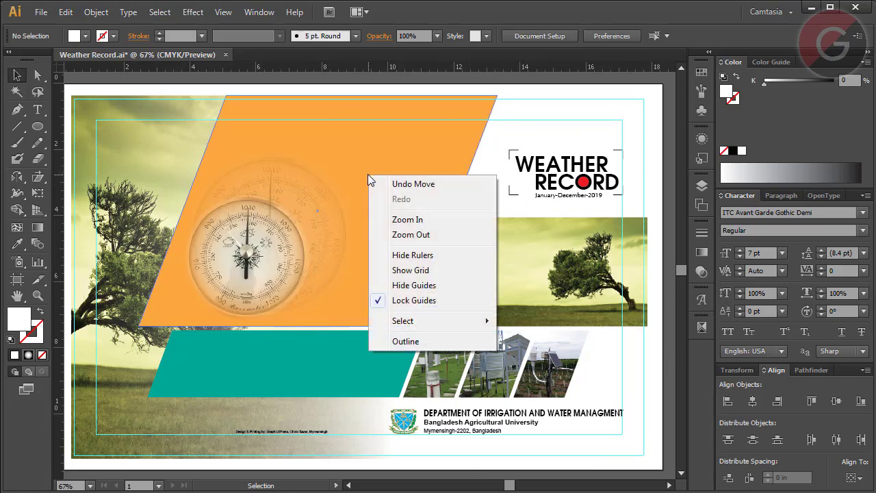
left_click(404, 286)
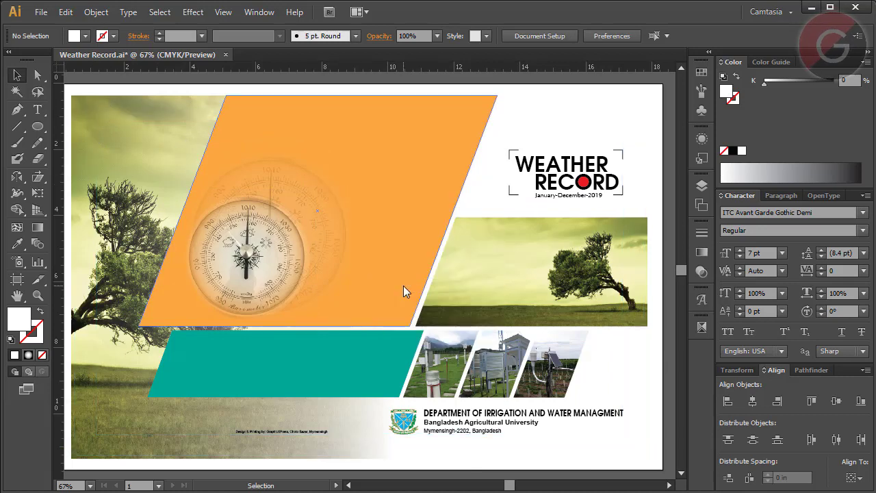
Turn off Smart Guides and nudge the WEATHER RECORD title and date line left and down
left_click(225, 14)
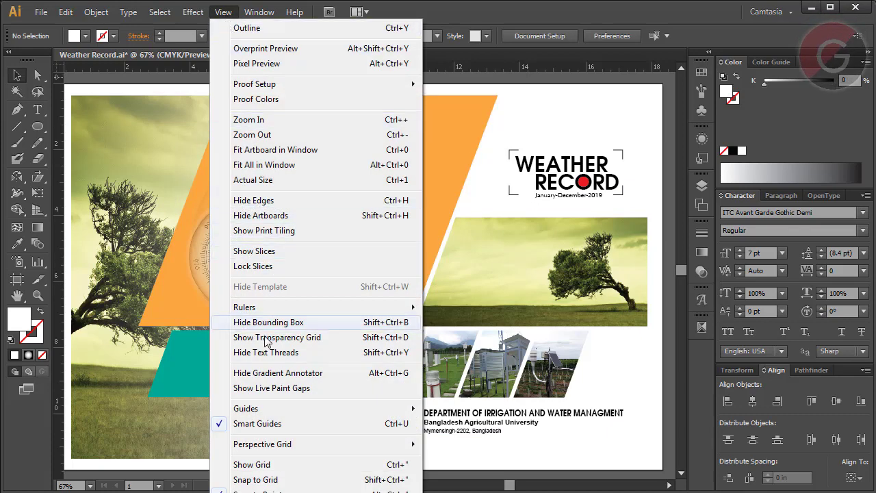
left_click(259, 424)
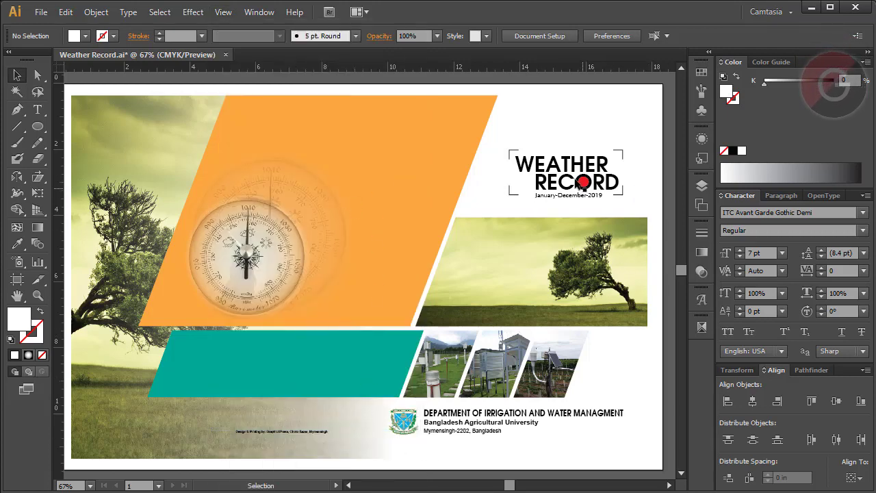
left_click(581, 183)
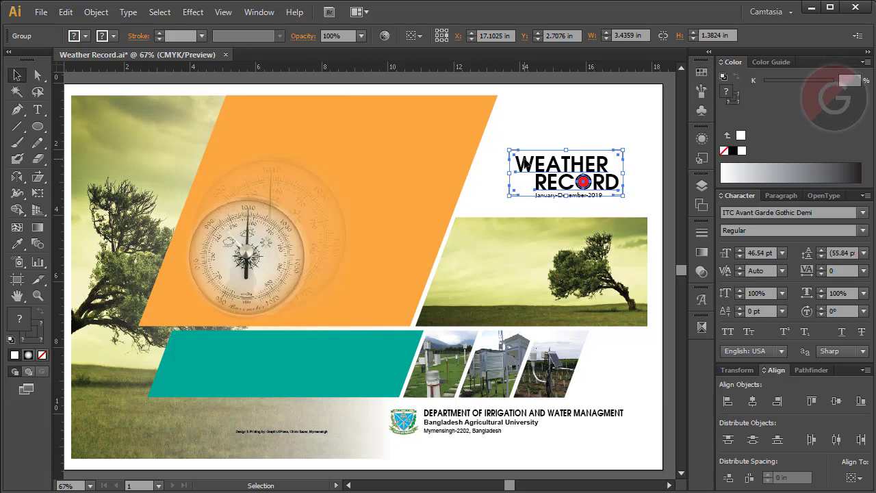
left_click(593, 196, "shift")
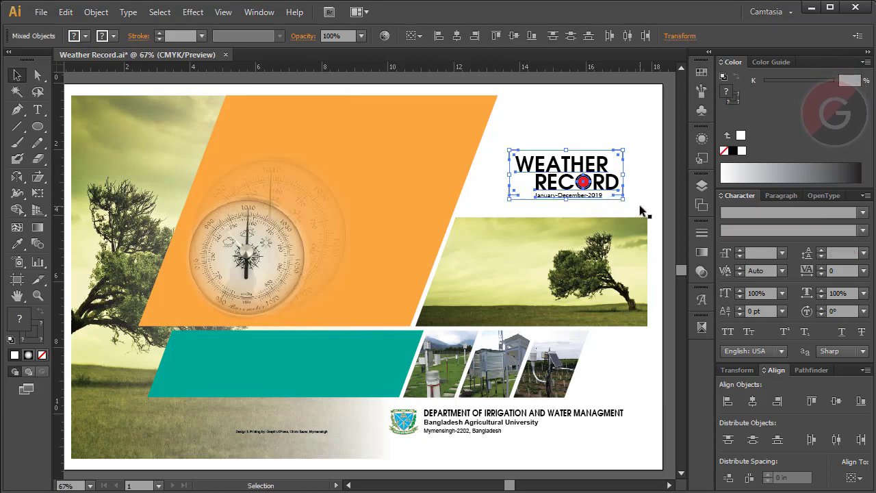
key("shift+Left")
key("shift+Left")
key("shift+Left")
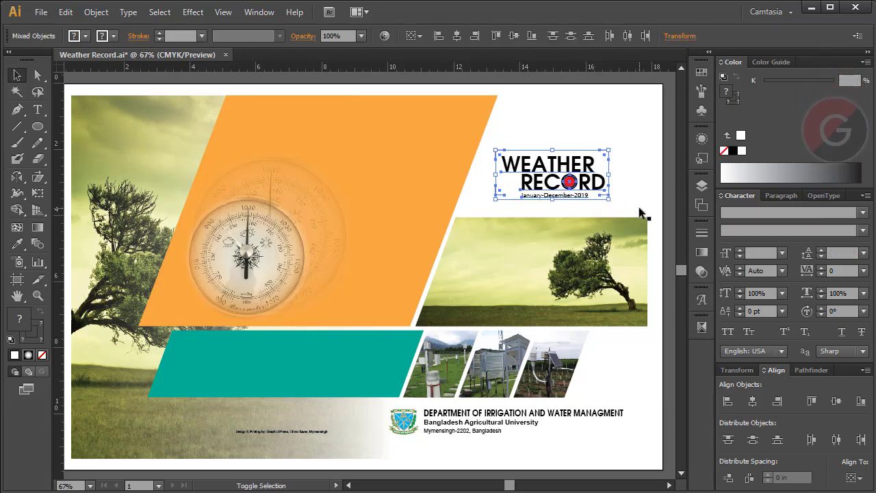
key("shift+Down")
key("shift+Down")
key("shift+Left")
key("shift+Left")
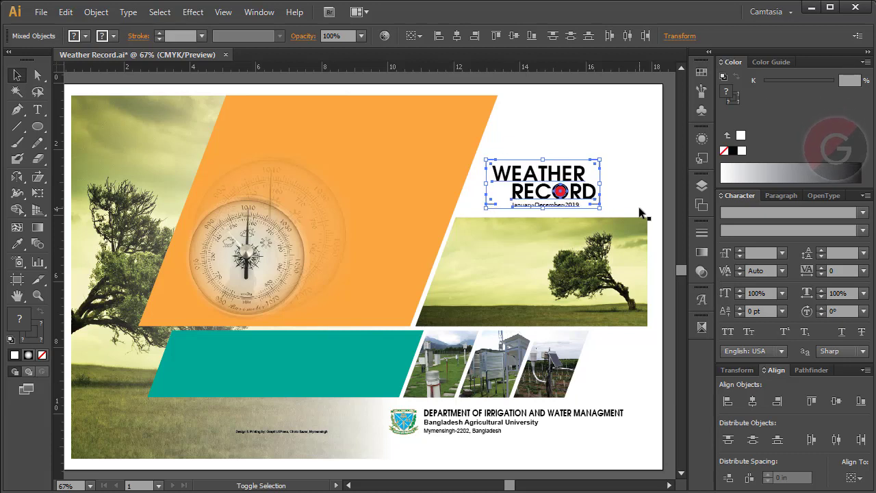
key("Down")
key("Down")
key("Down")
key("Down")
key("Down")
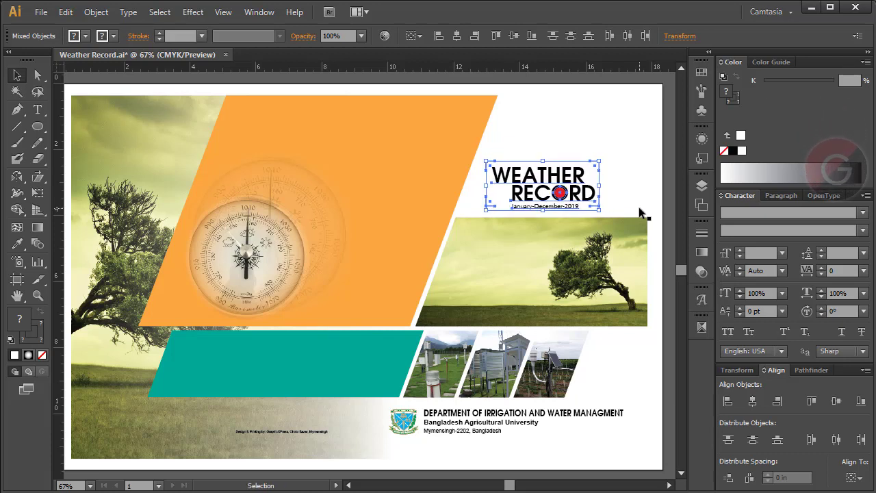
left_click(672, 241)
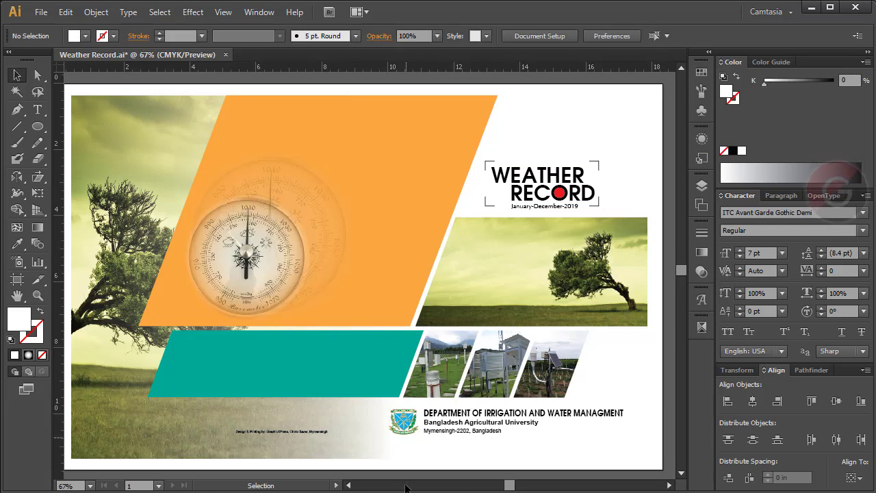